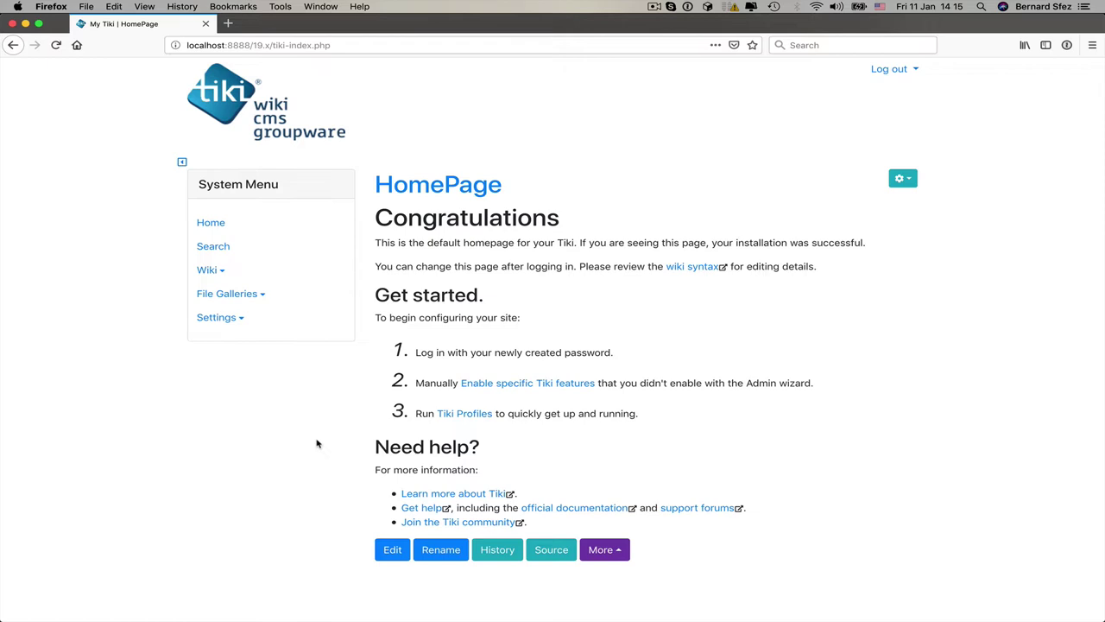
Open the Control Panels, switch to Advanced preferences and save that filter as the default
click(220, 317)
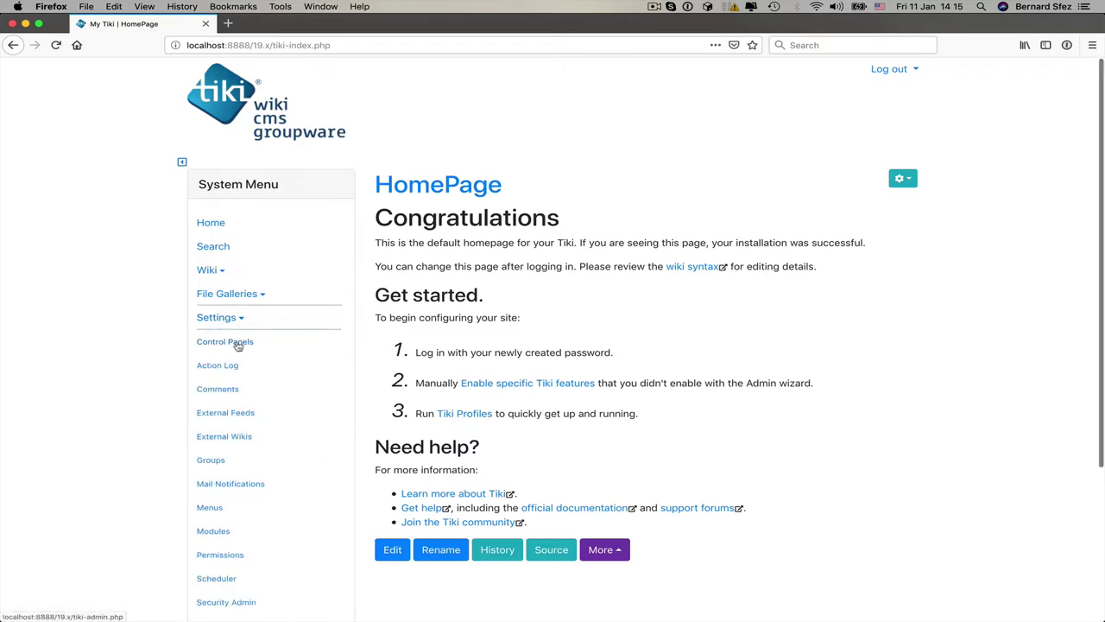
click(238, 344)
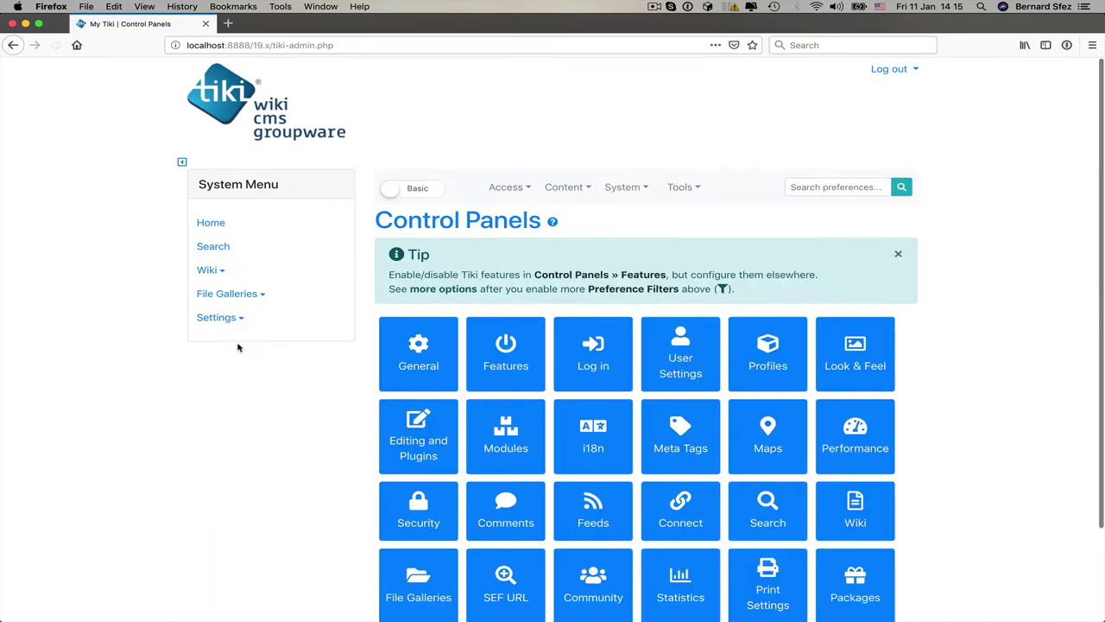
scroll(281, 459, down, 2)
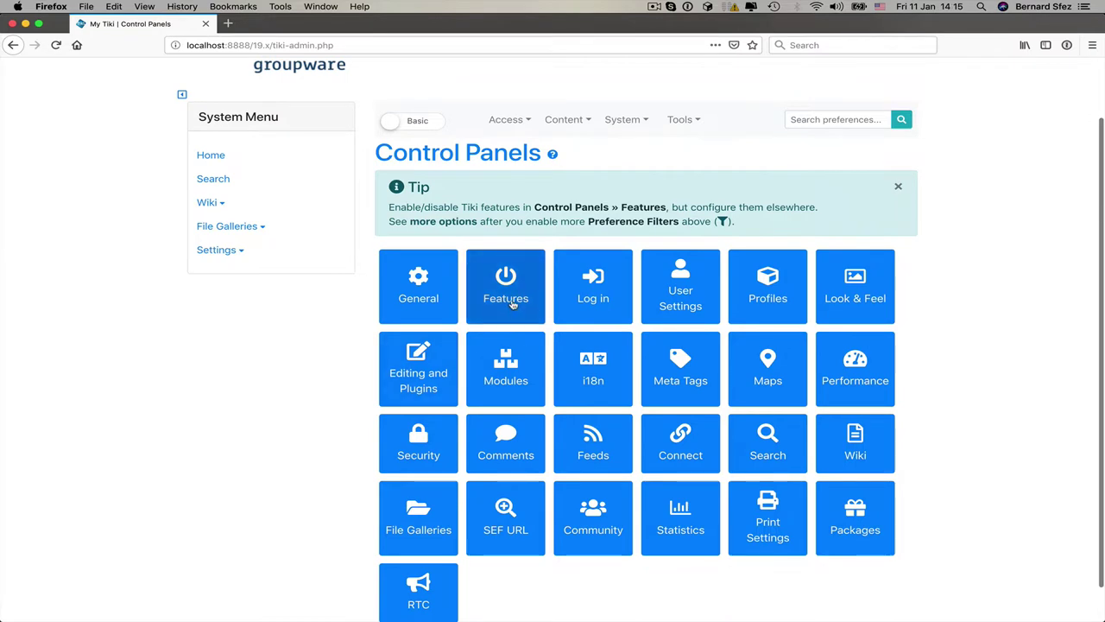
click(419, 126)
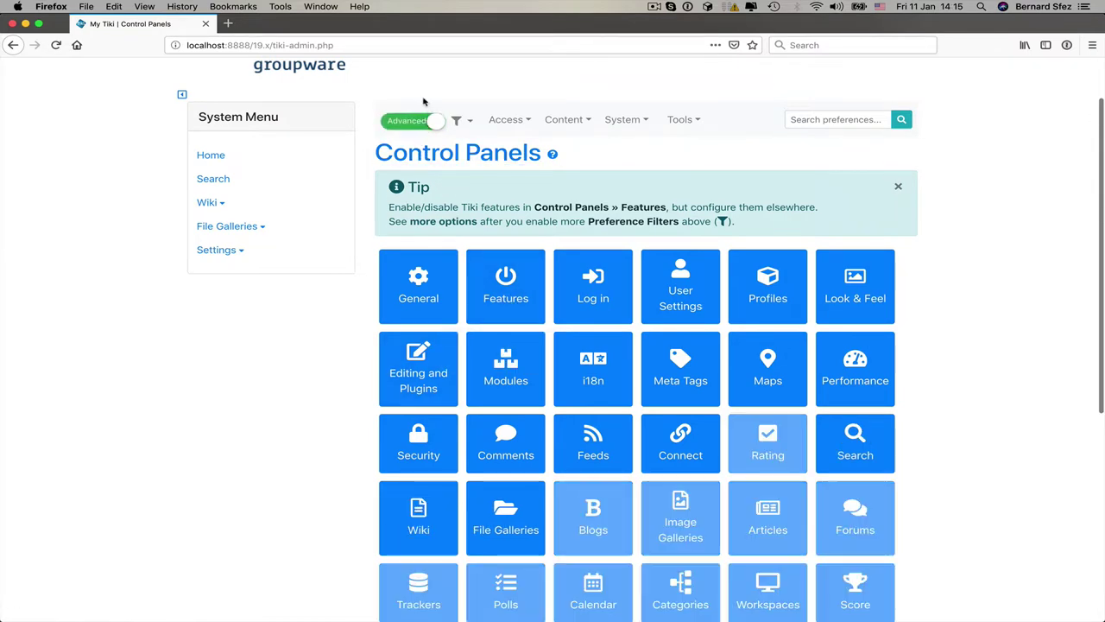
click(468, 121)
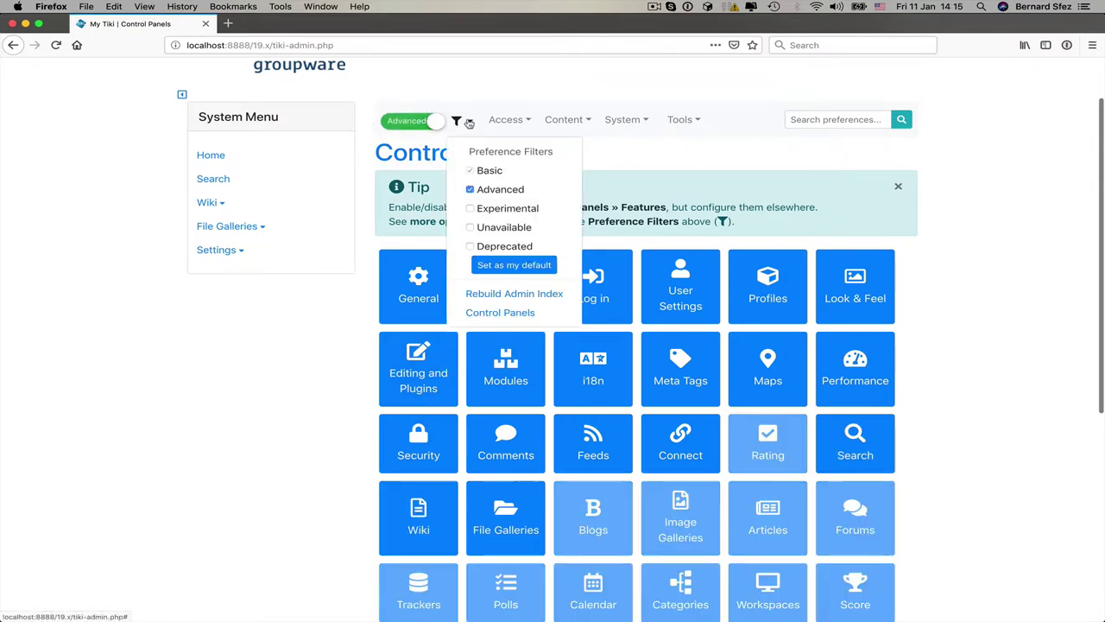
click(493, 269)
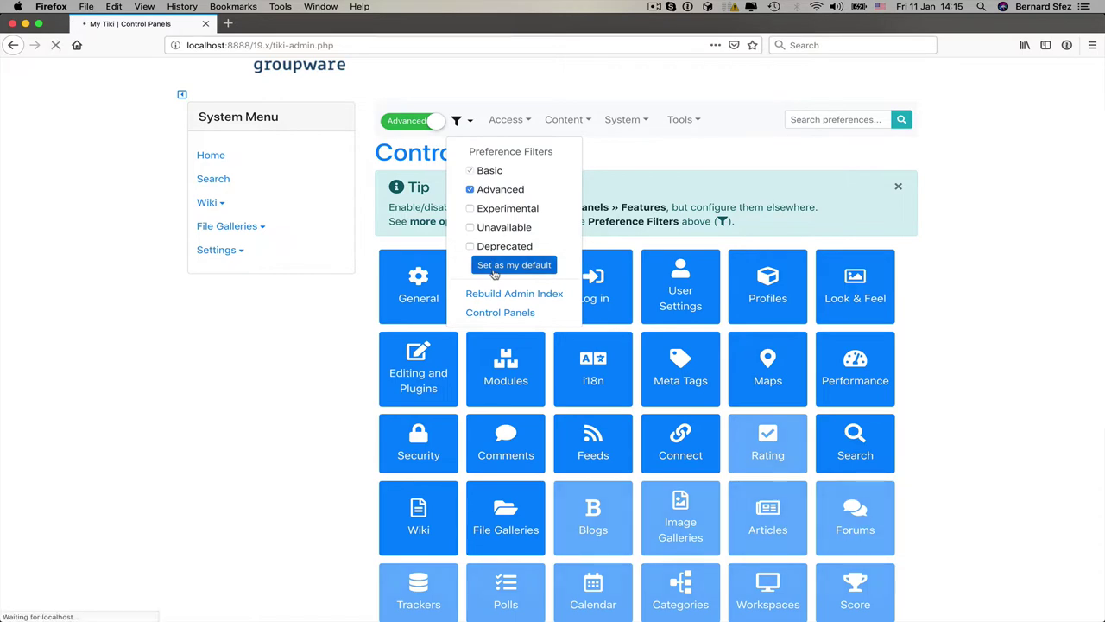
scroll(488, 309, down, 2)
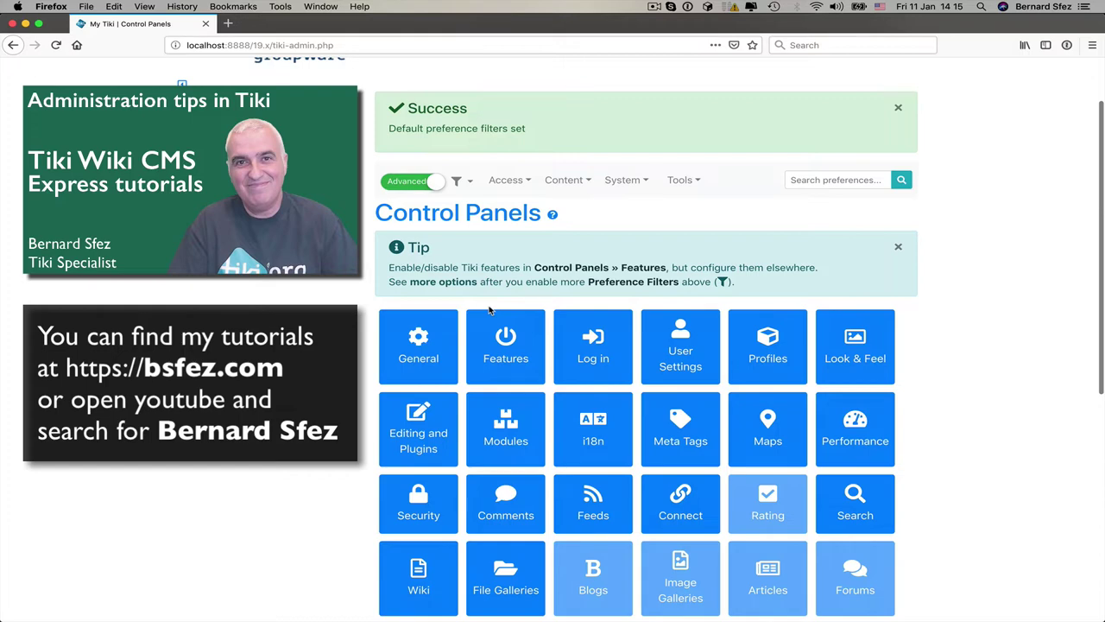
scroll(489, 309, down, 1)
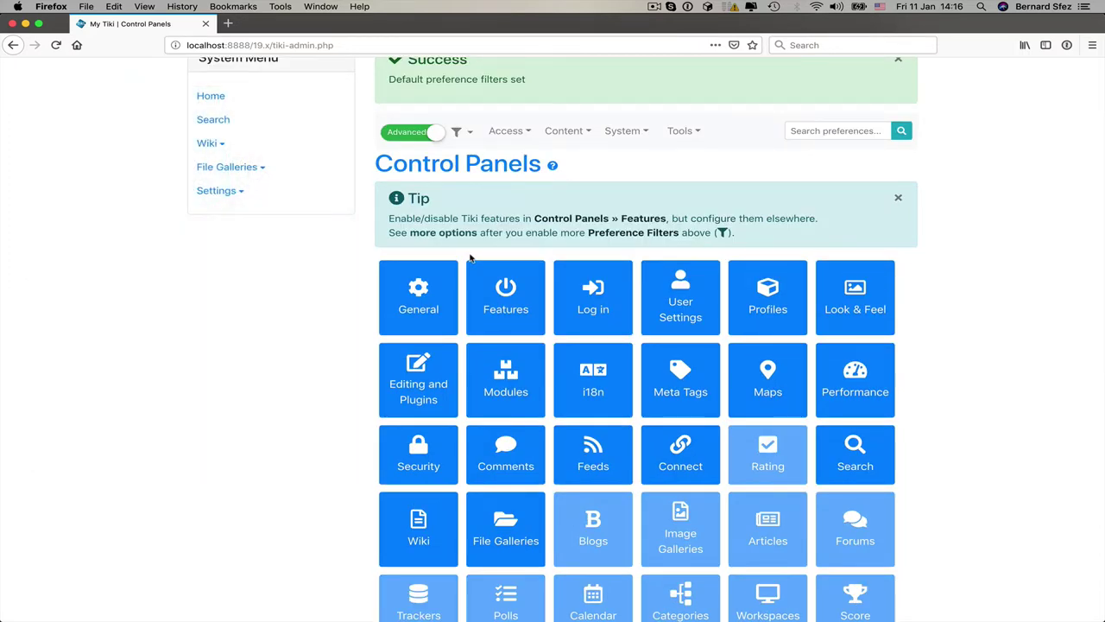
In the Features panel, tick Banners under Administrative features and apply the change
click(512, 294)
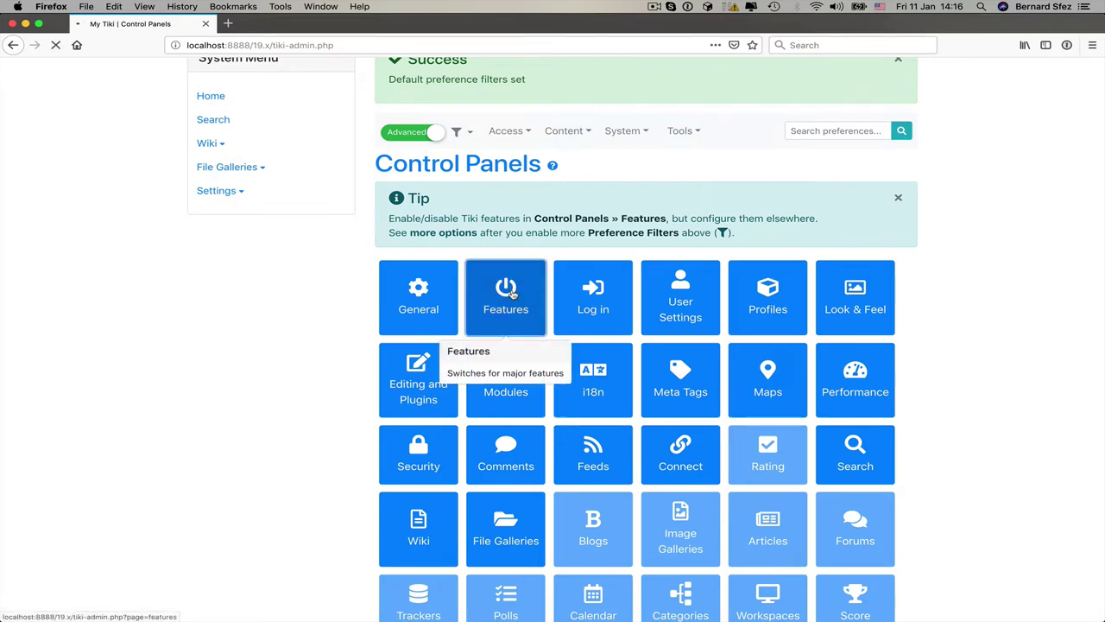
scroll(512, 295, down, 10)
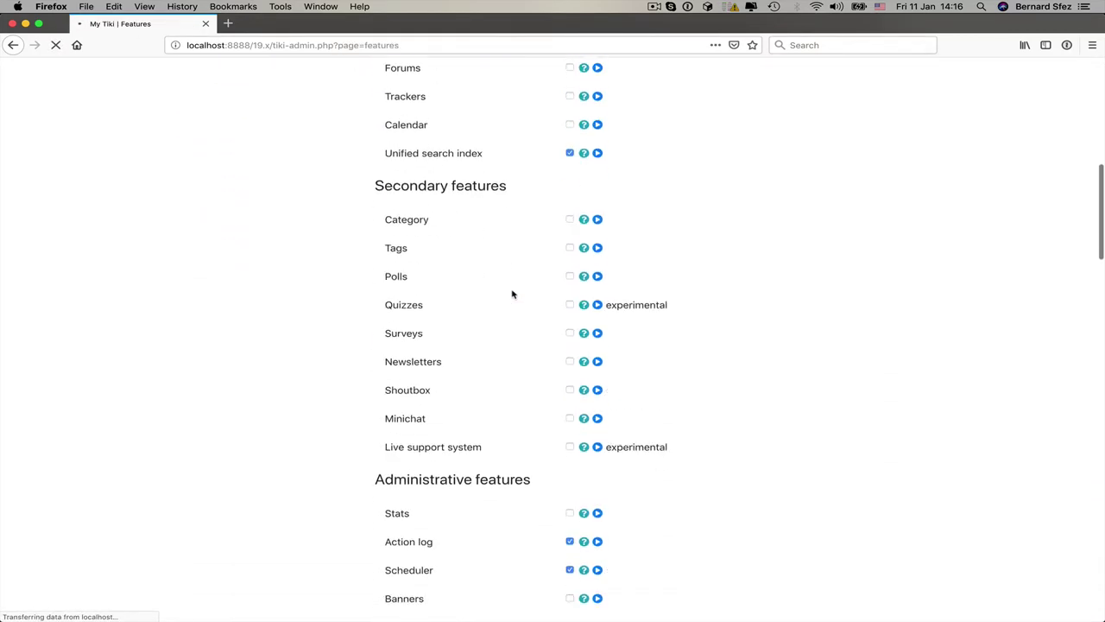
scroll(512, 295, down, 5)
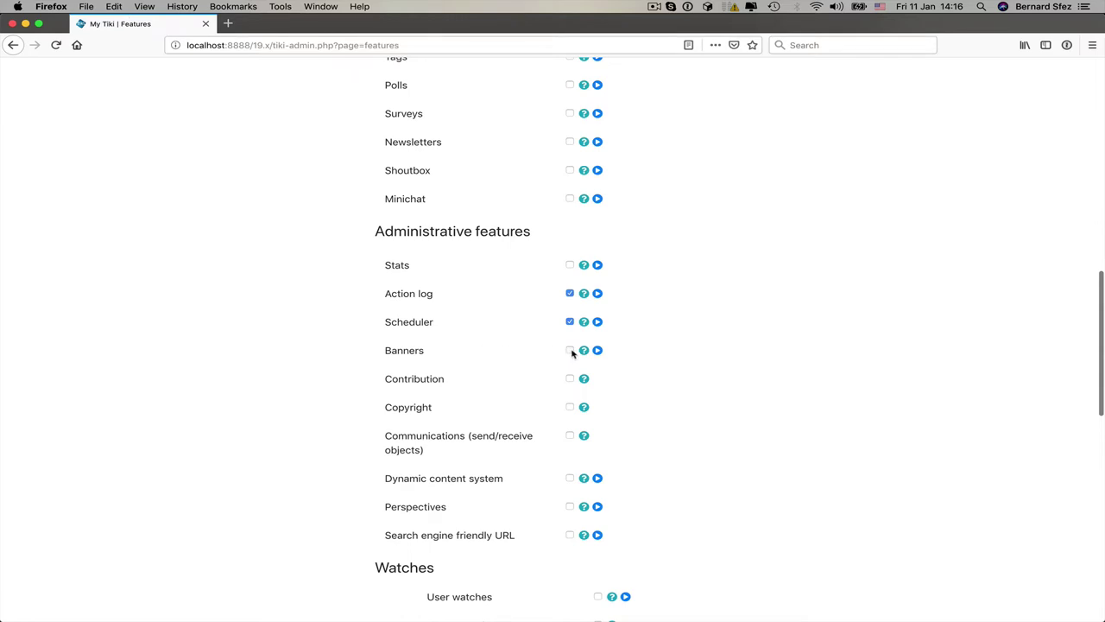
click(570, 350)
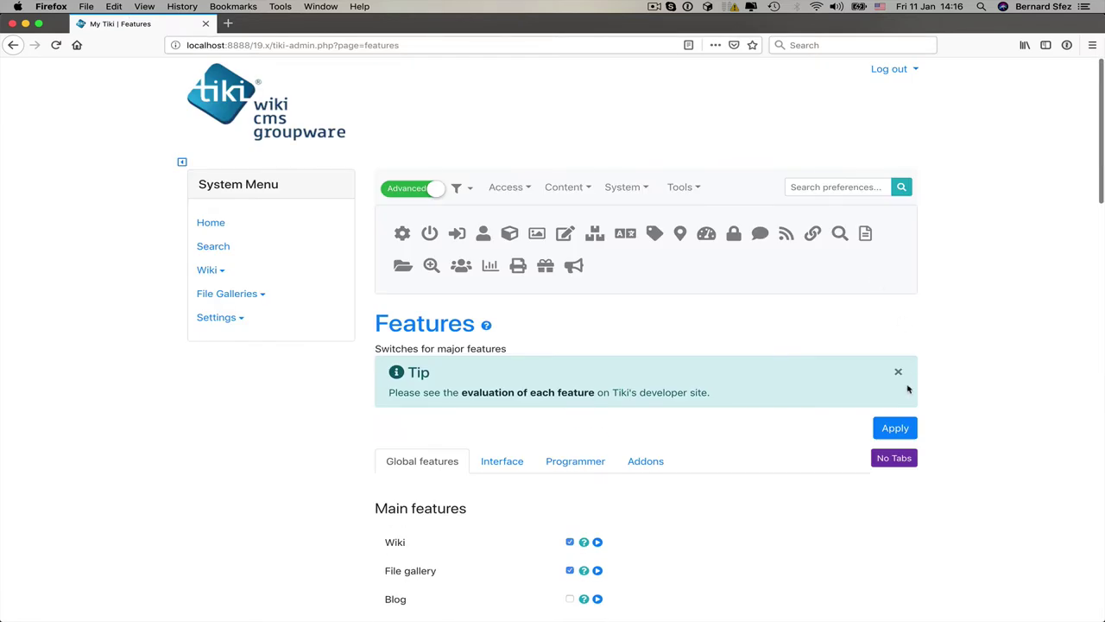
click(895, 427)
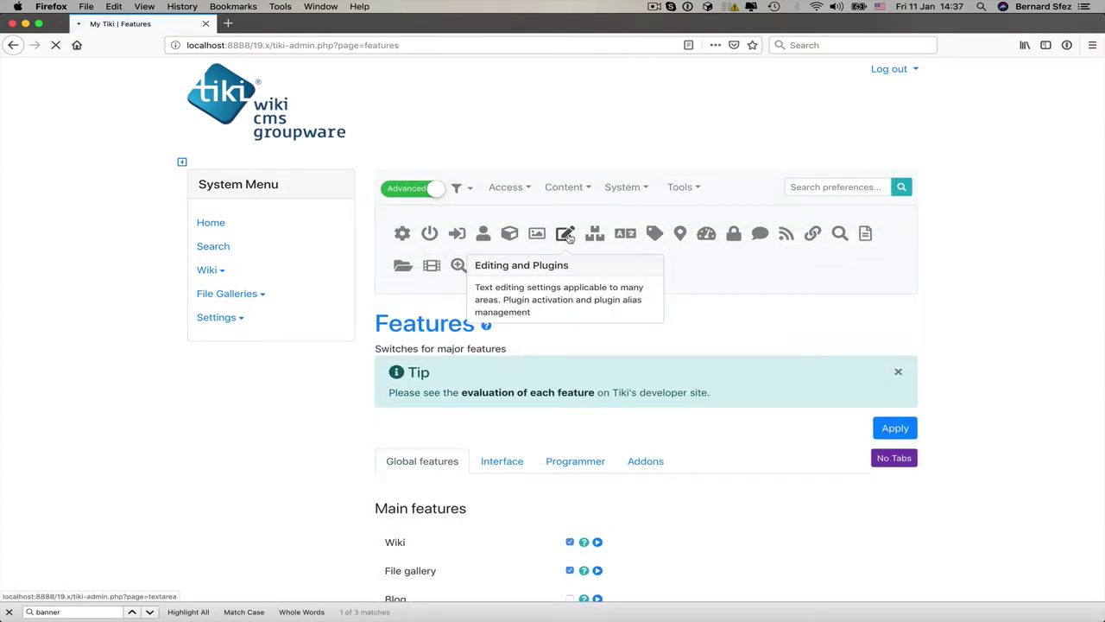
On the Editing and Plugins Plugins tab, find Banner, tick Enable and apply
click(566, 234)
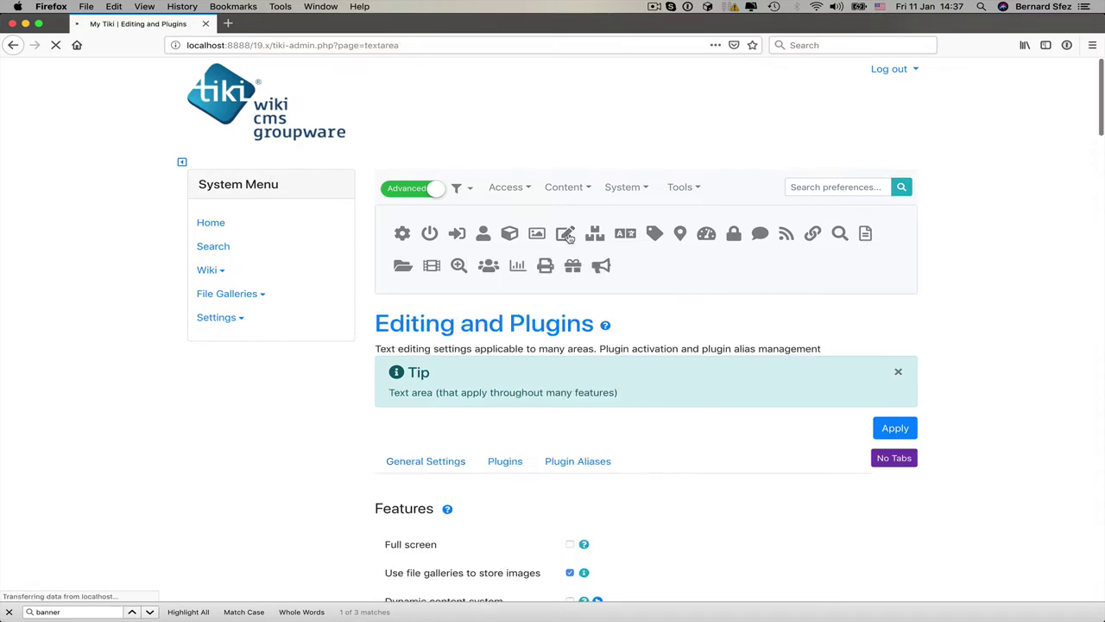
click(500, 462)
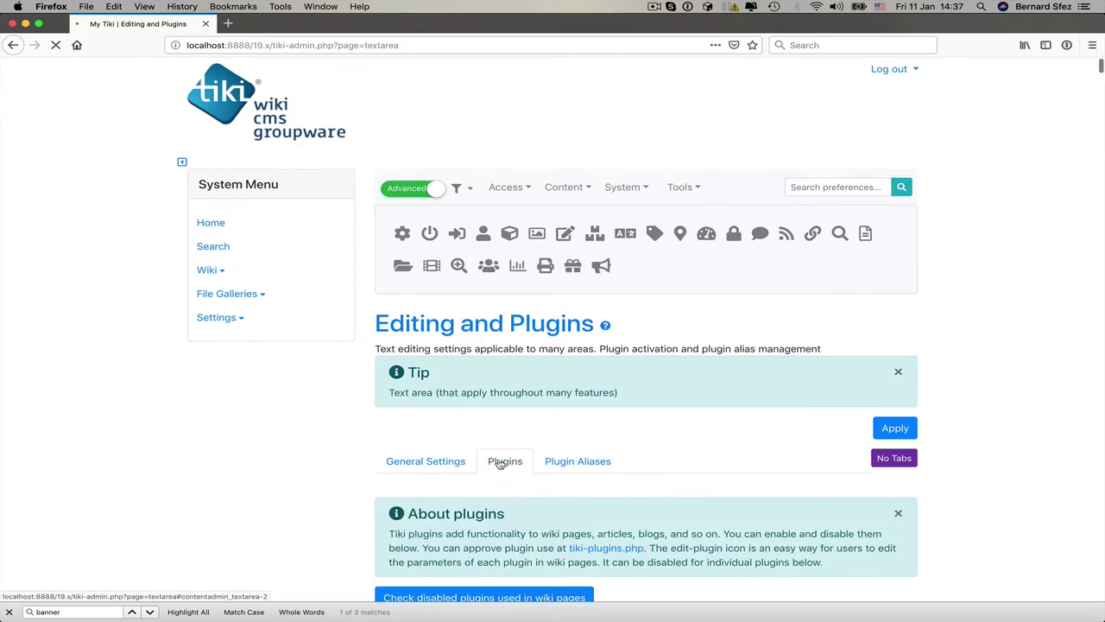
key(super+f)
text(ban)
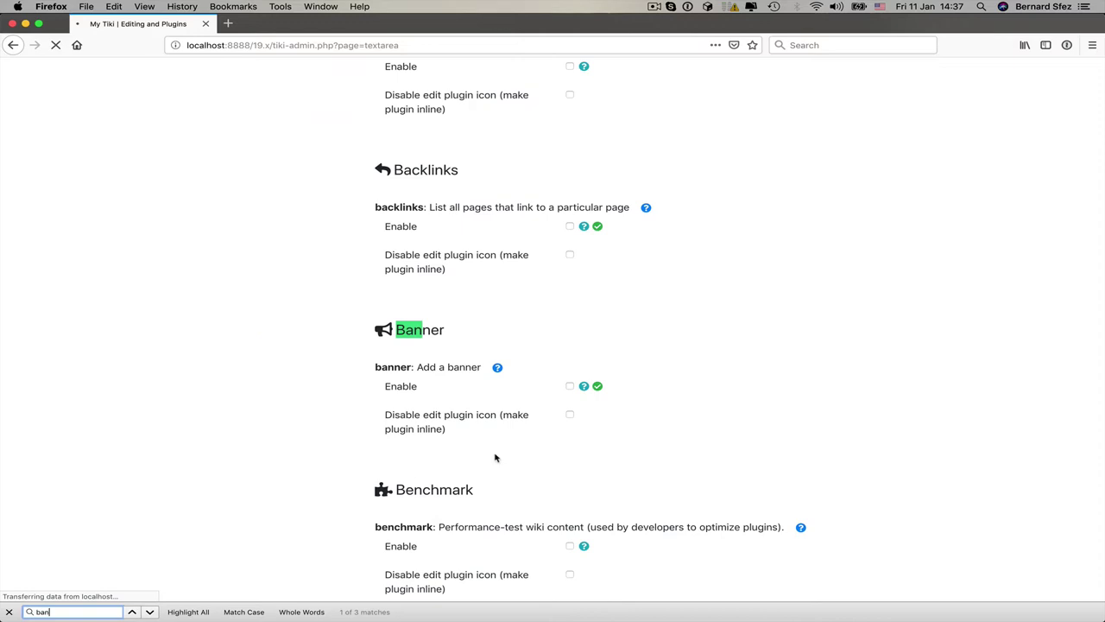
click(570, 386)
scroll(744, 336, up, 15)
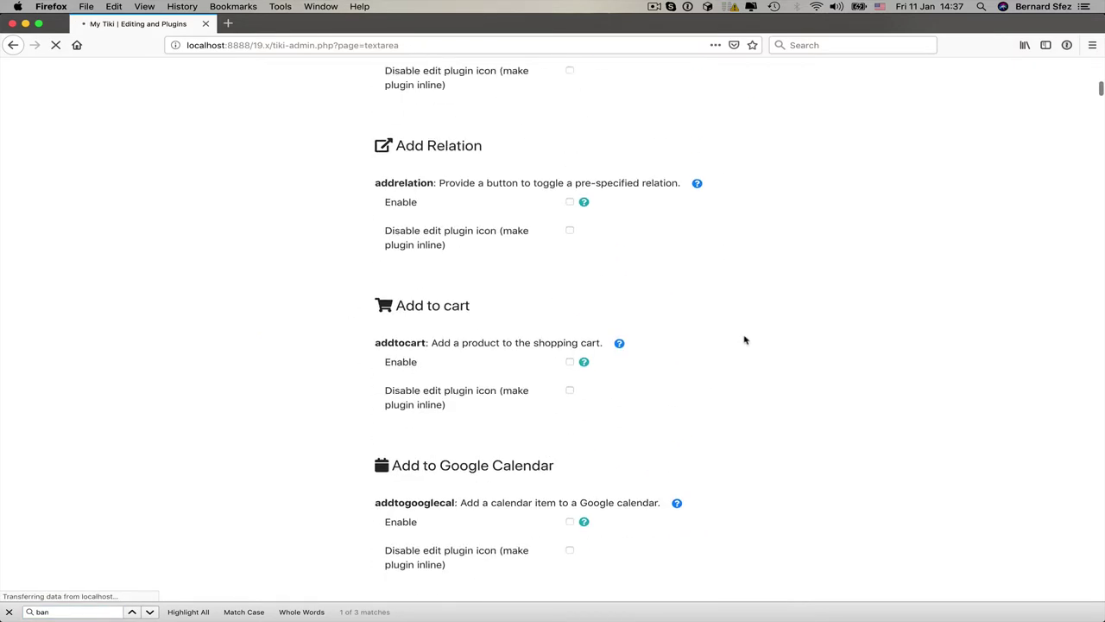
scroll(745, 339, up, 5)
click(895, 428)
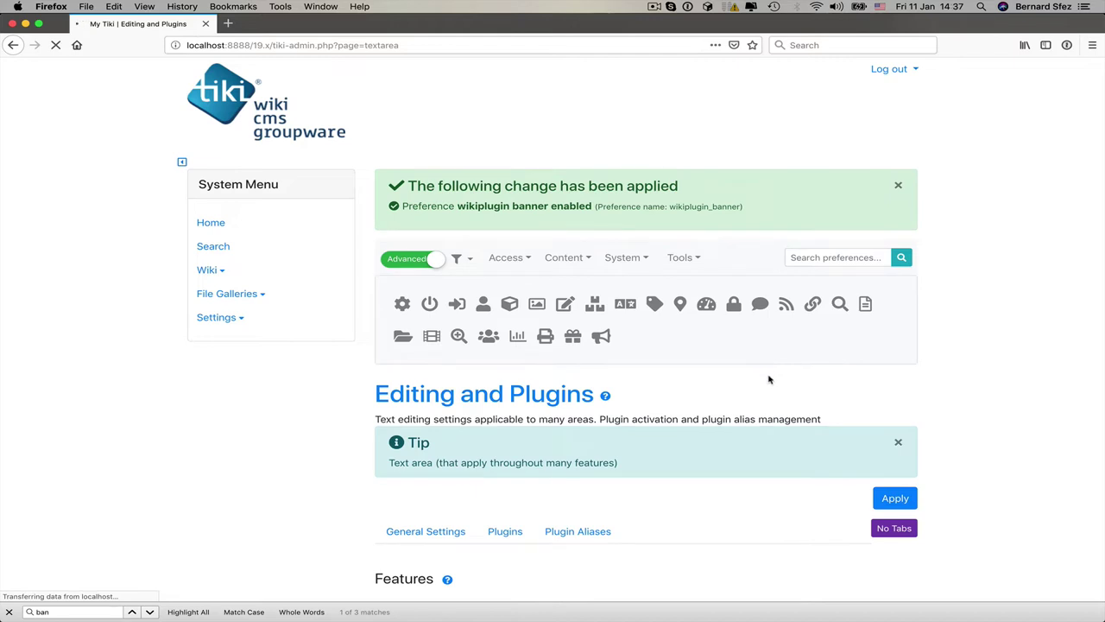
Go to System > Modules and list the modules assigned to the Left column
click(628, 259)
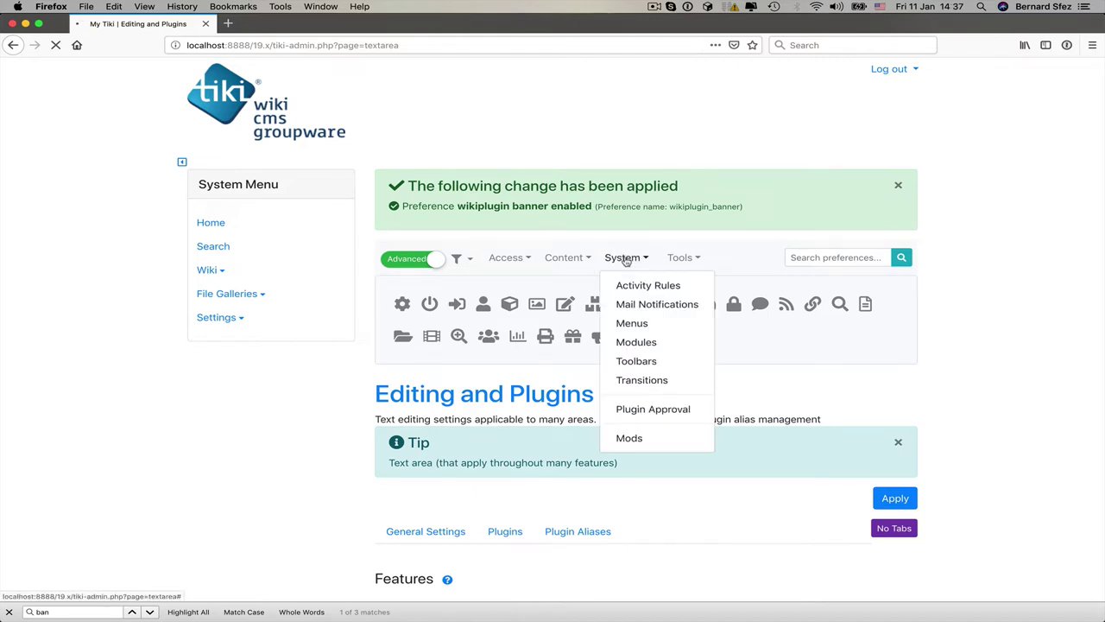
click(627, 343)
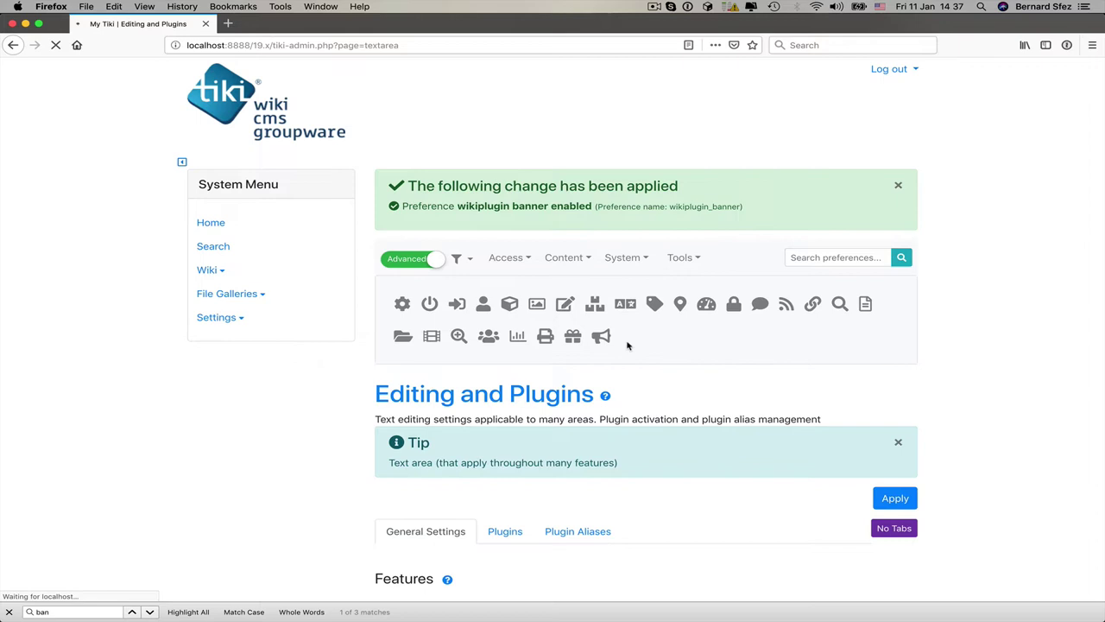
scroll(628, 345, down, 4)
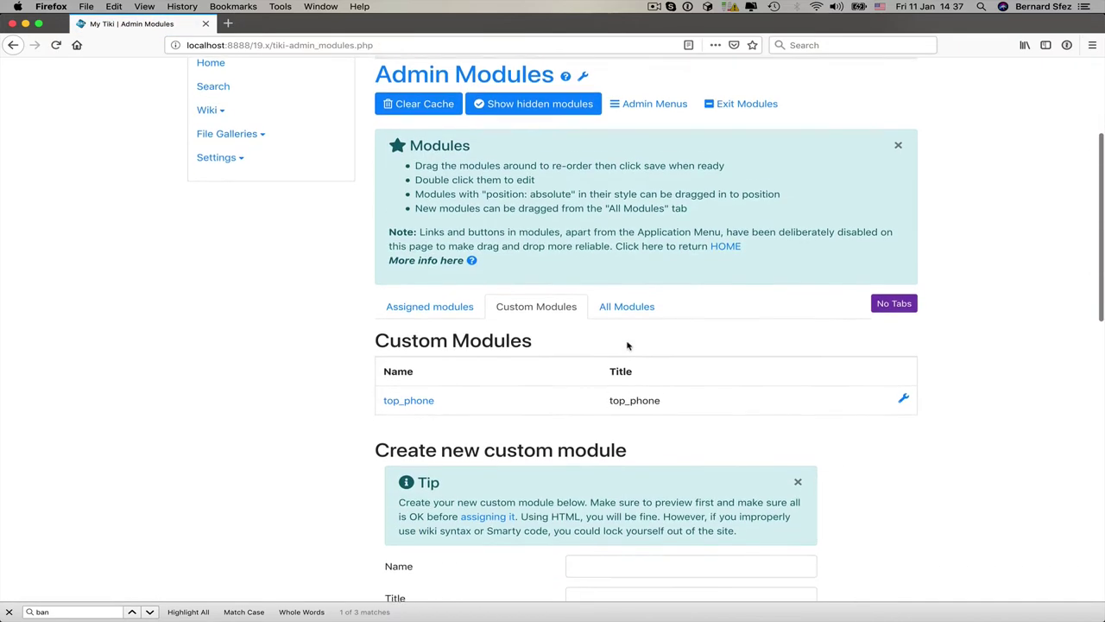
click(436, 304)
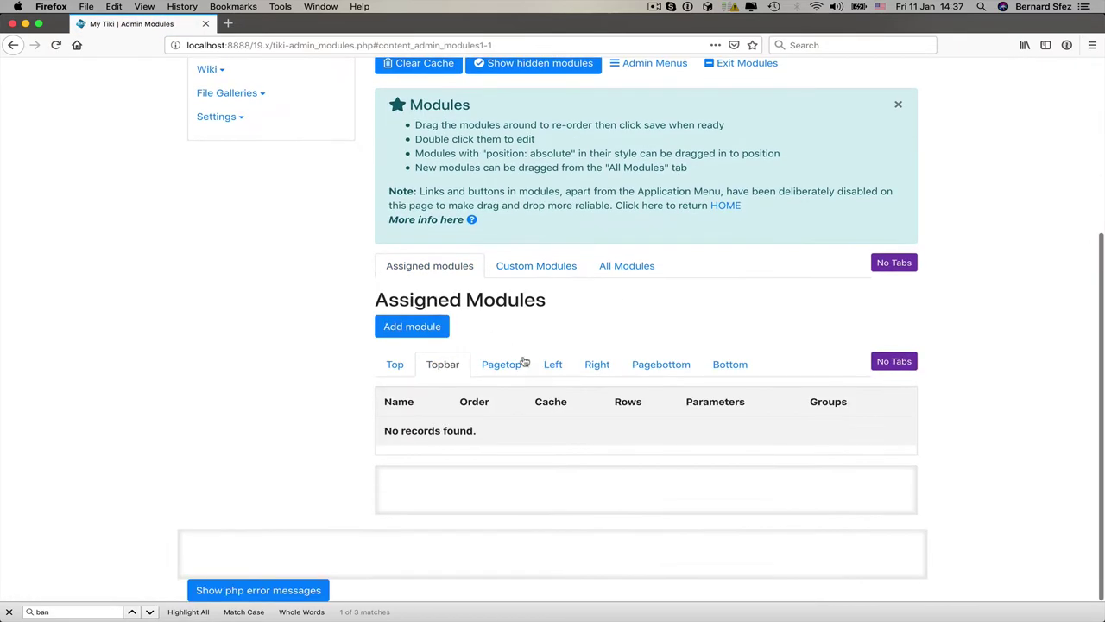
click(552, 364)
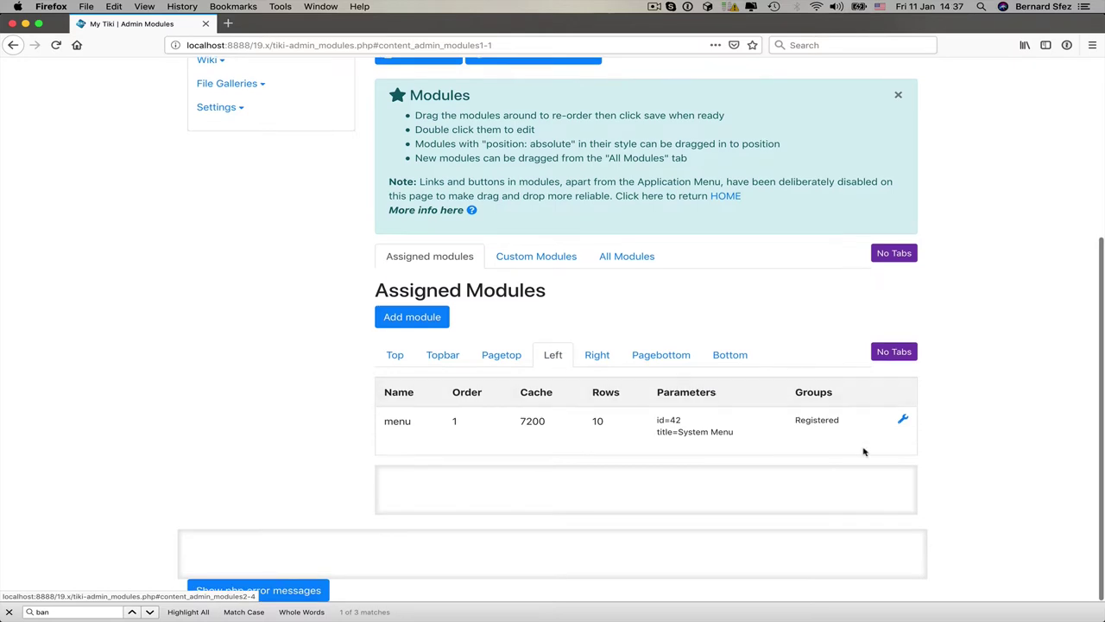
mouse_move(900, 419)
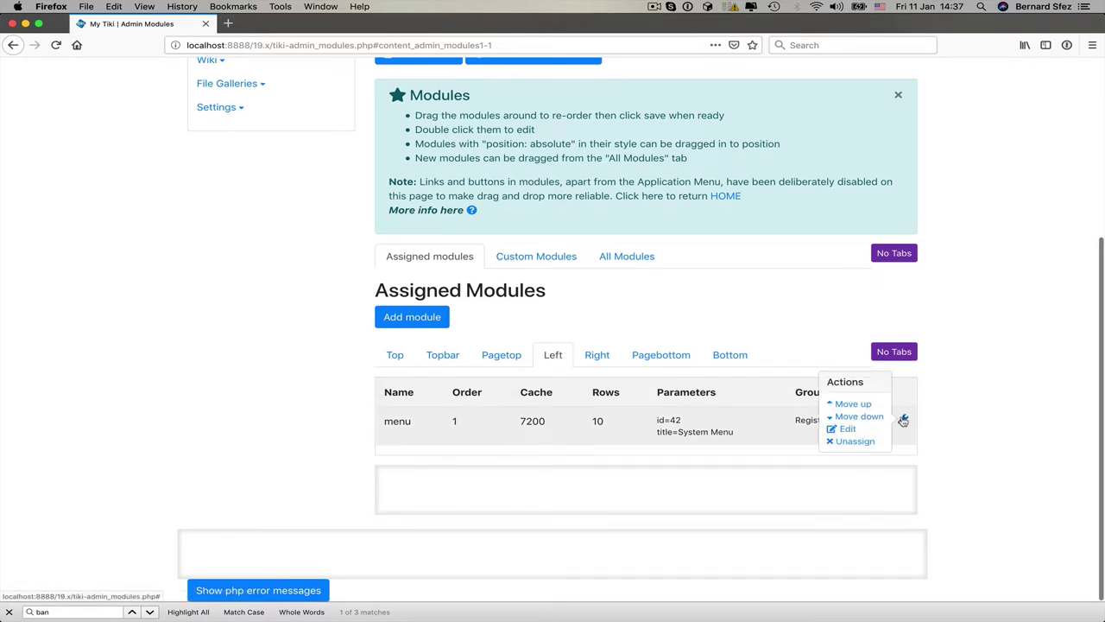
Edit the menu module, move it to the bottom zone and set its type to horiz
click(844, 429)
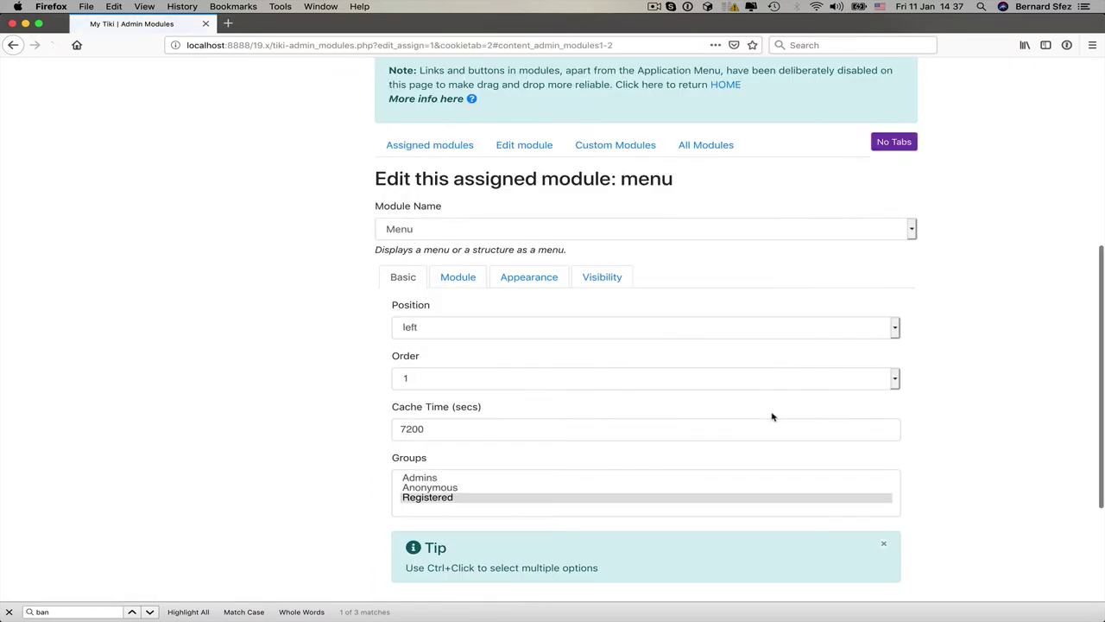
click(521, 272)
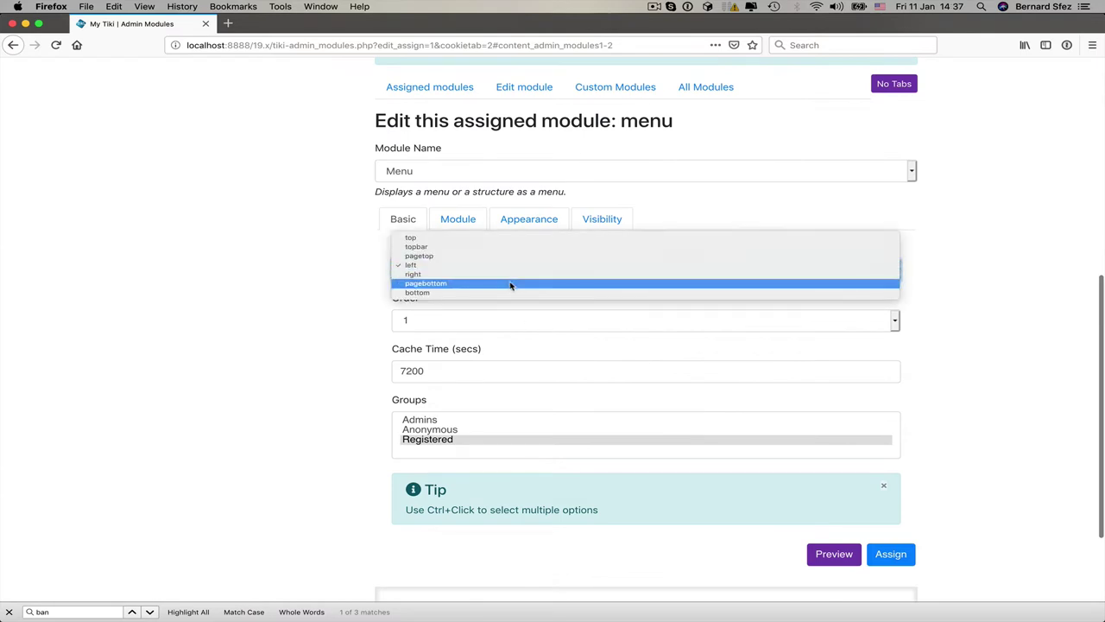
click(505, 292)
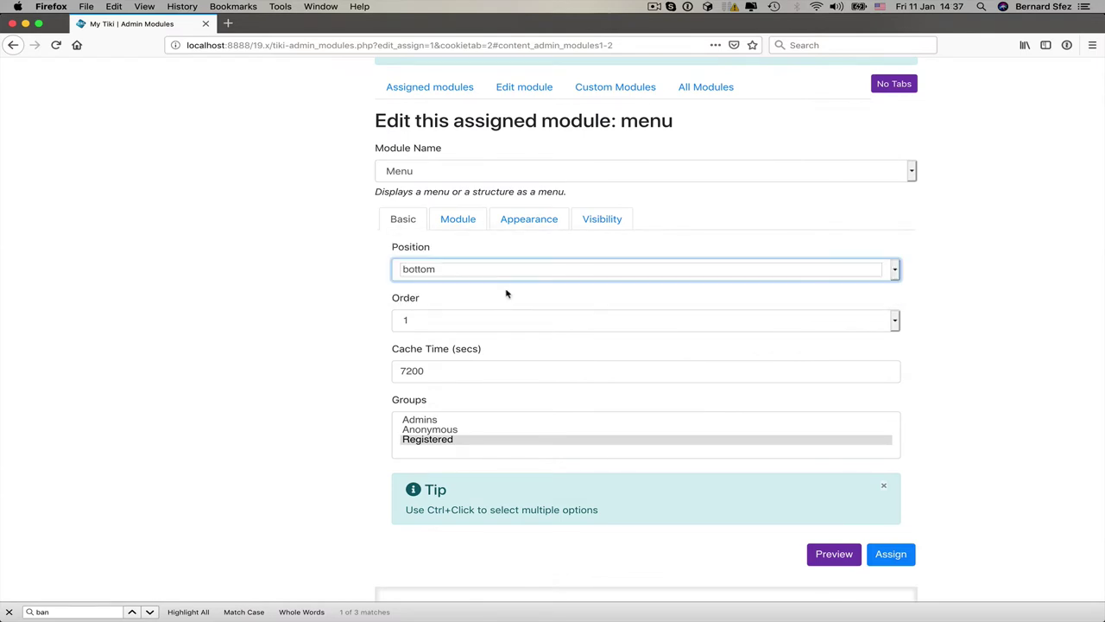
click(459, 220)
click(424, 398)
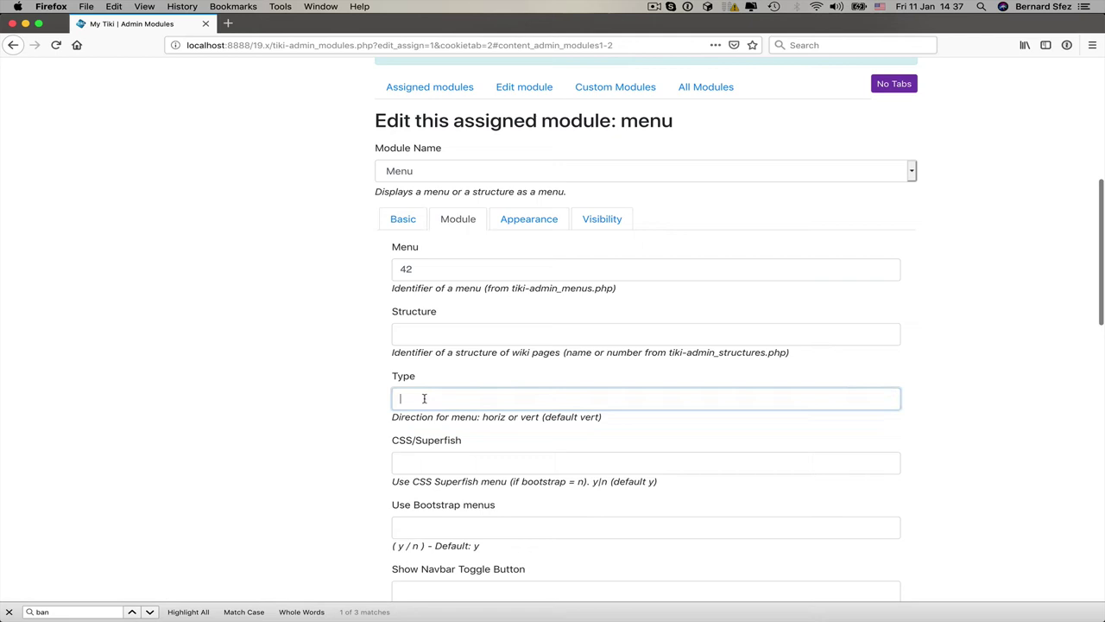
text(horiz)
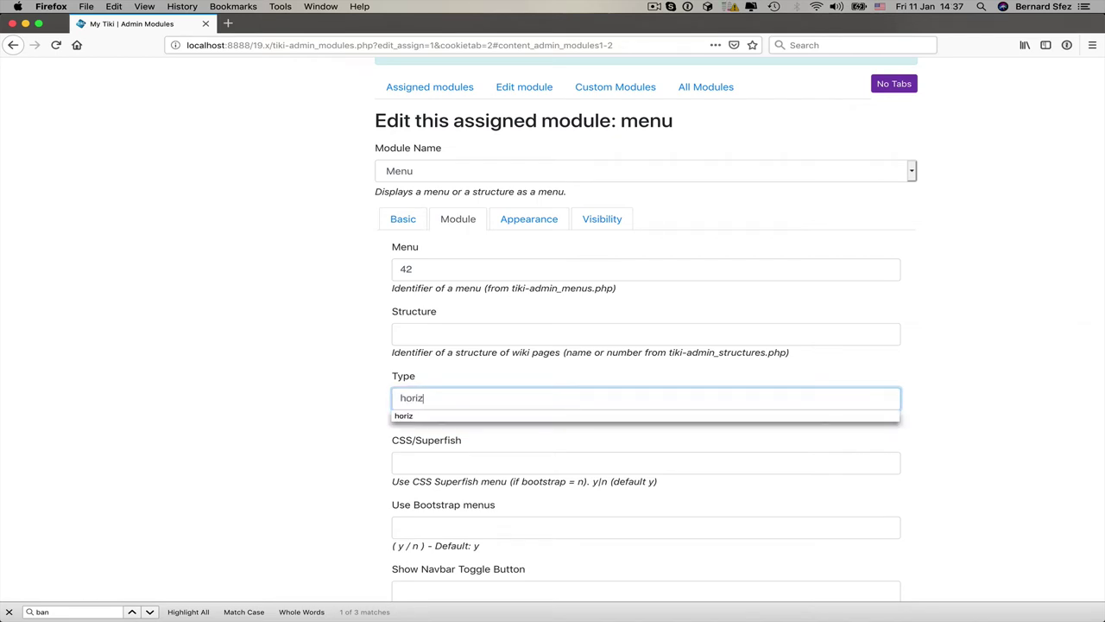
click(252, 412)
Set No Box to y and containing class to dropup, then assign and confirm the module
click(527, 221)
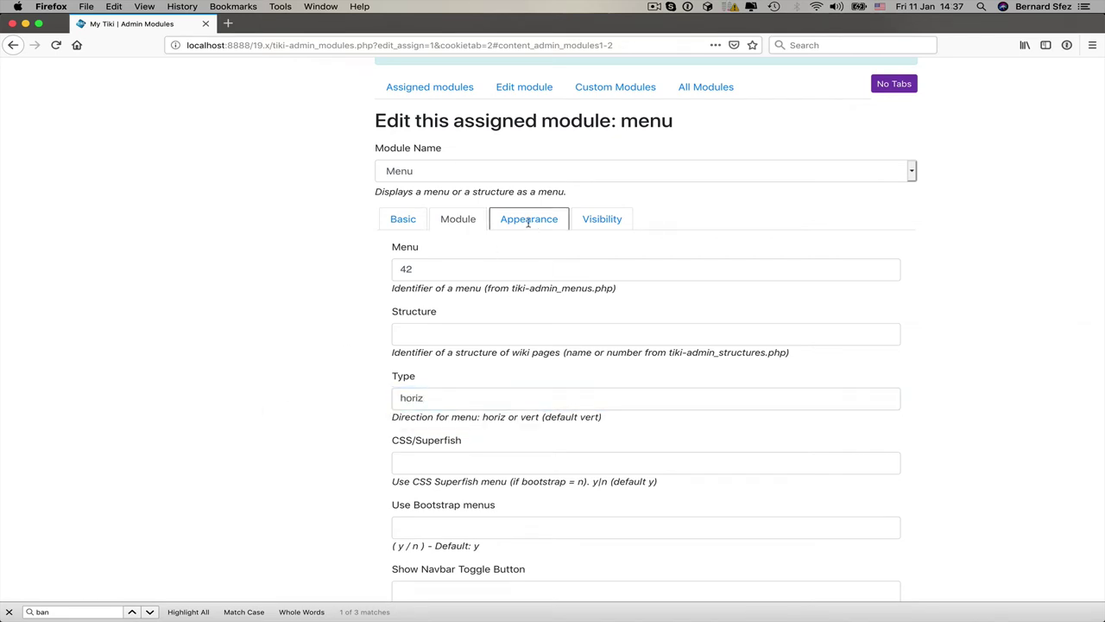
click(423, 332)
text(y)
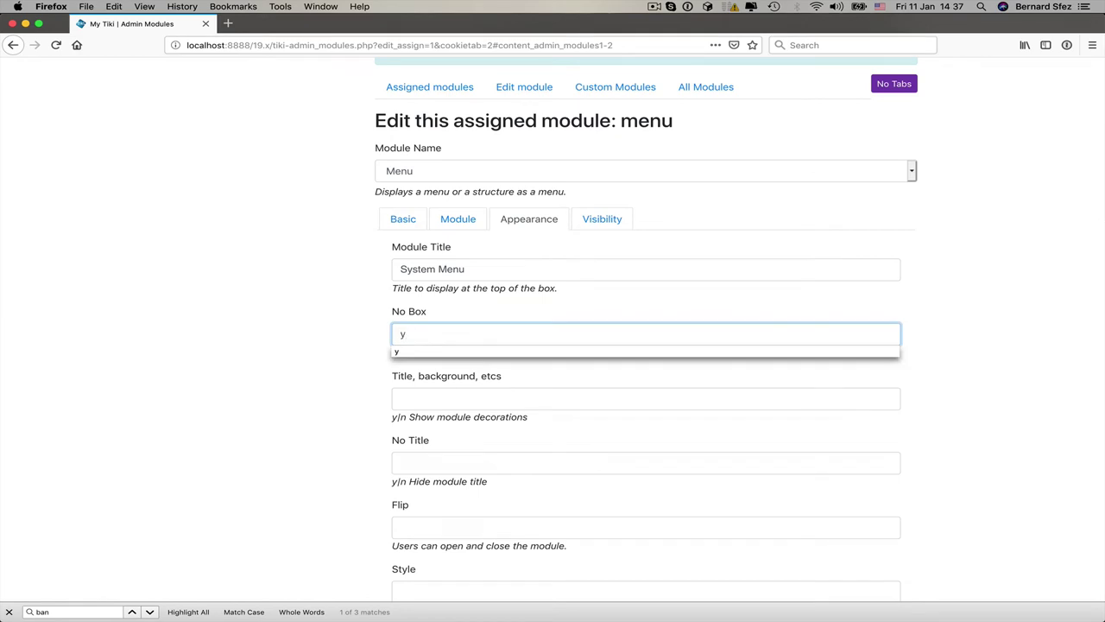
click(309, 388)
scroll(309, 389, down, 5)
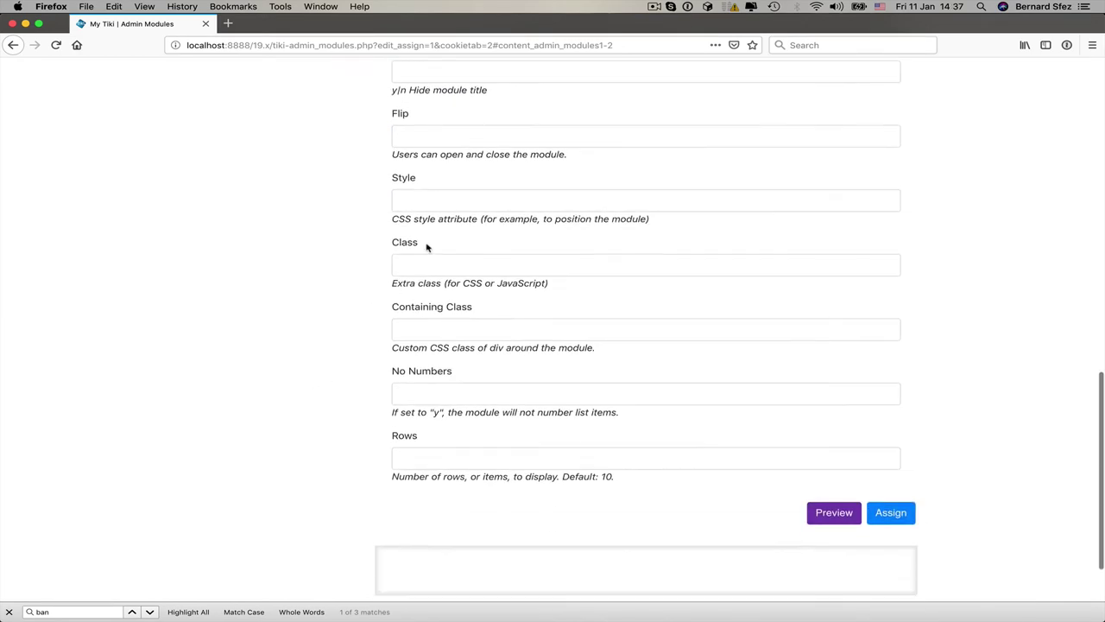
click(408, 334)
text(dro)
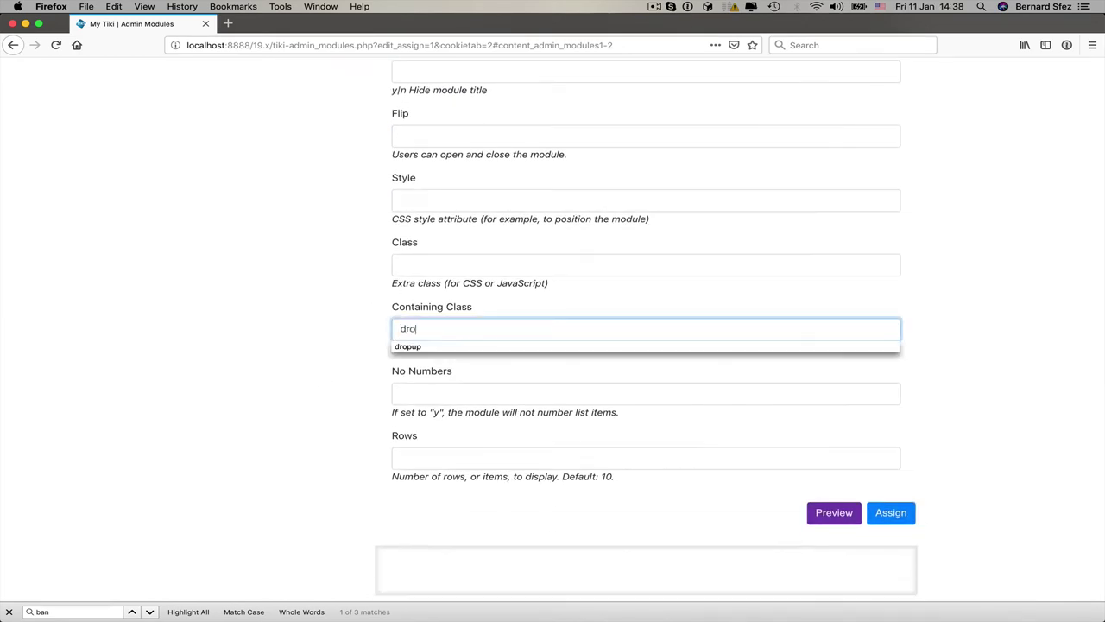
text(pup)
click(872, 515)
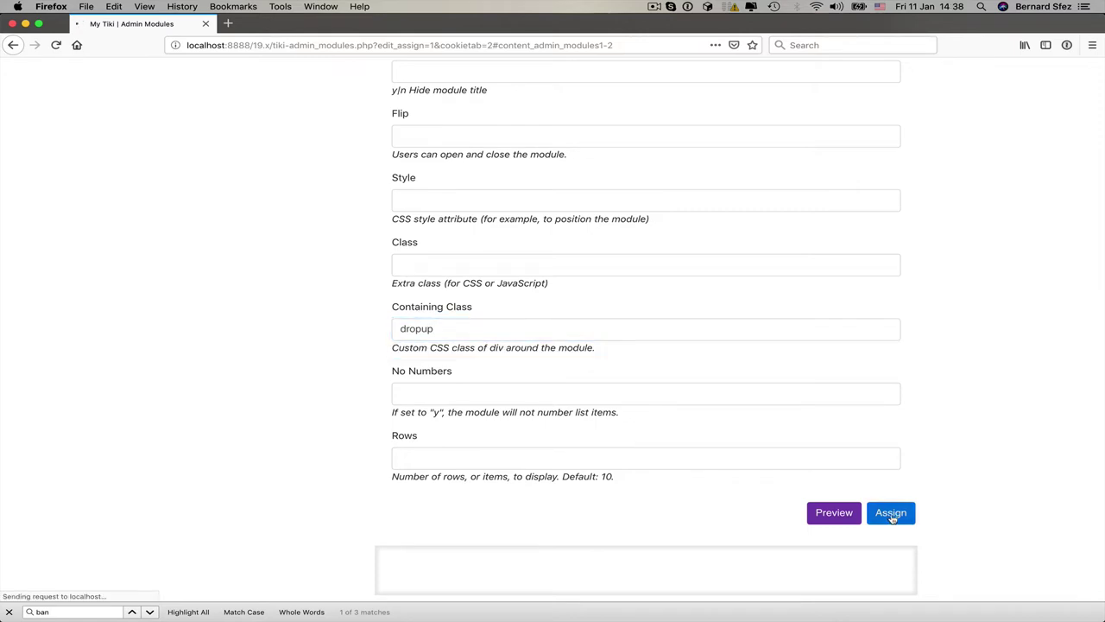
click(467, 229)
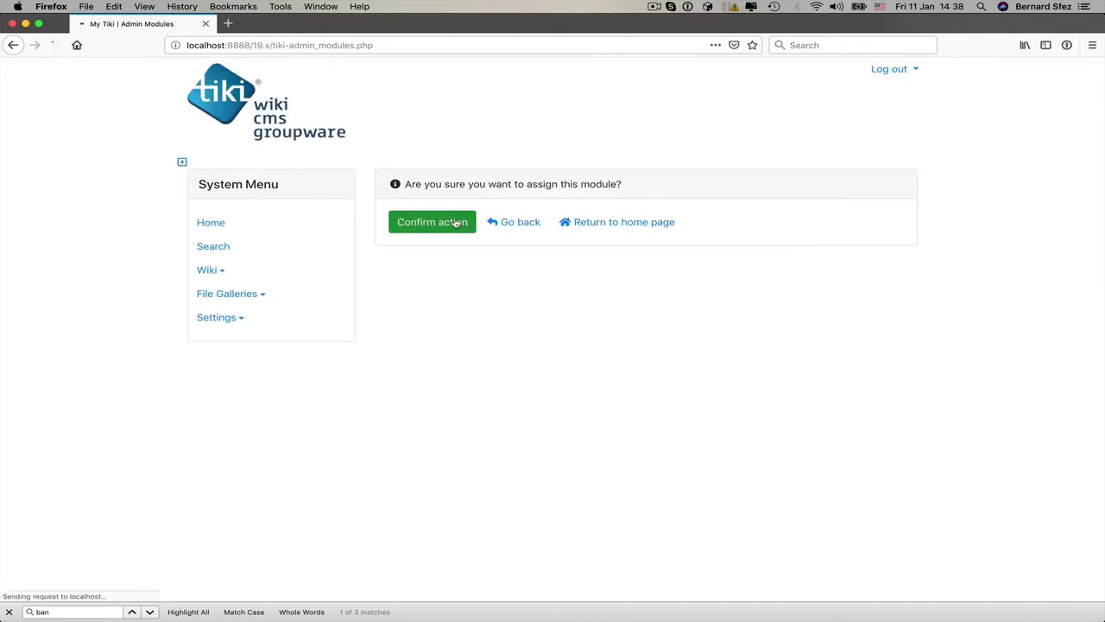
scroll(449, 256, down, 5)
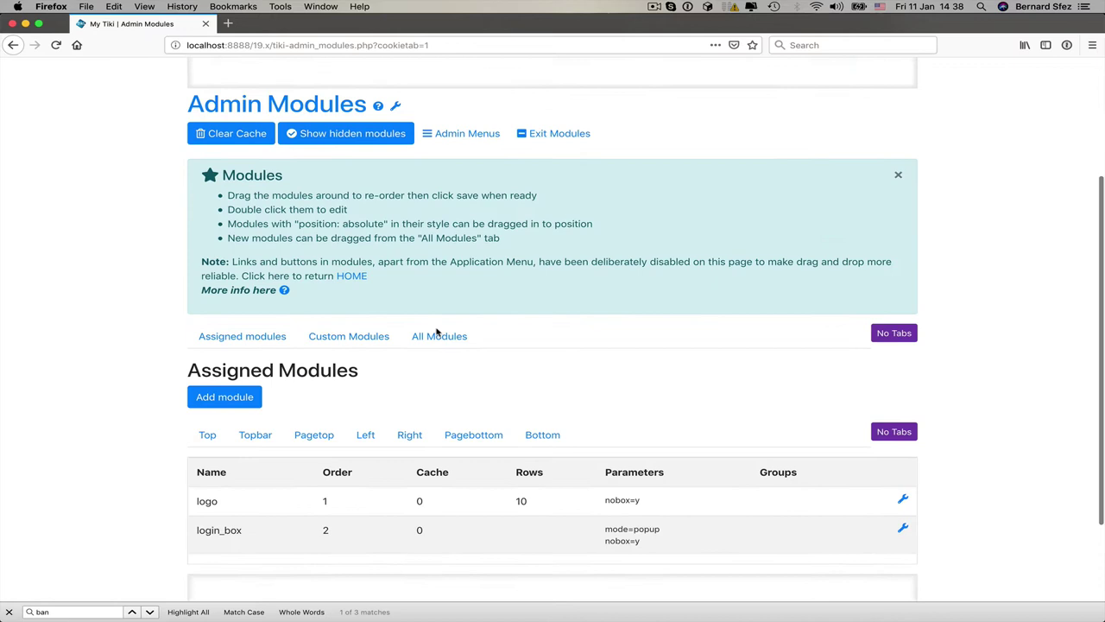
click(241, 225)
Add a new Menu module with menu 43 and type horiz
click(230, 289)
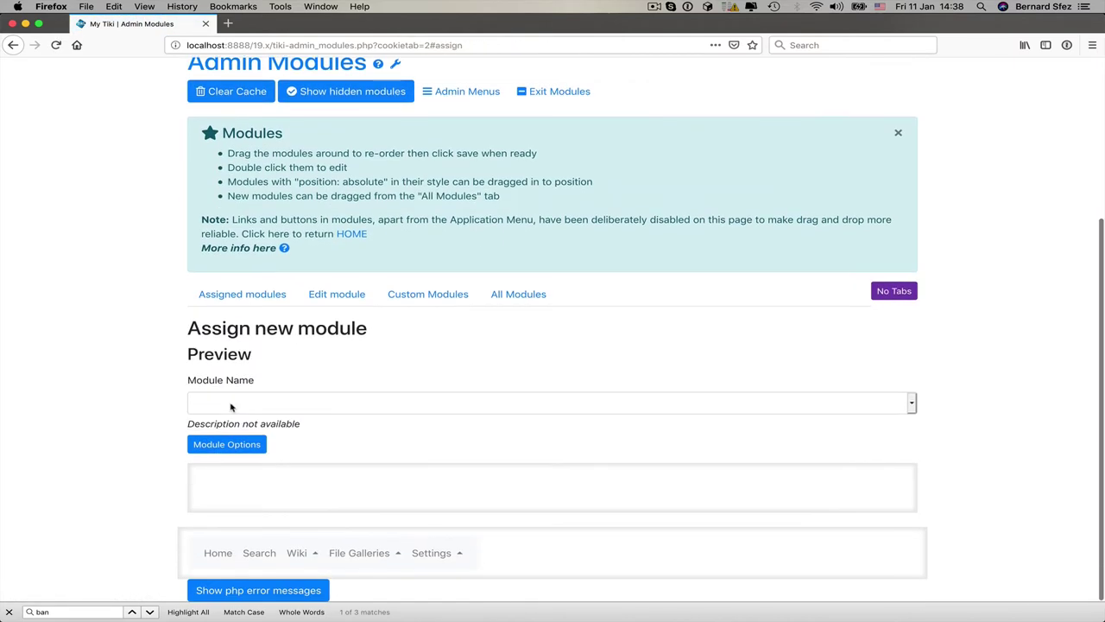
click(230, 407)
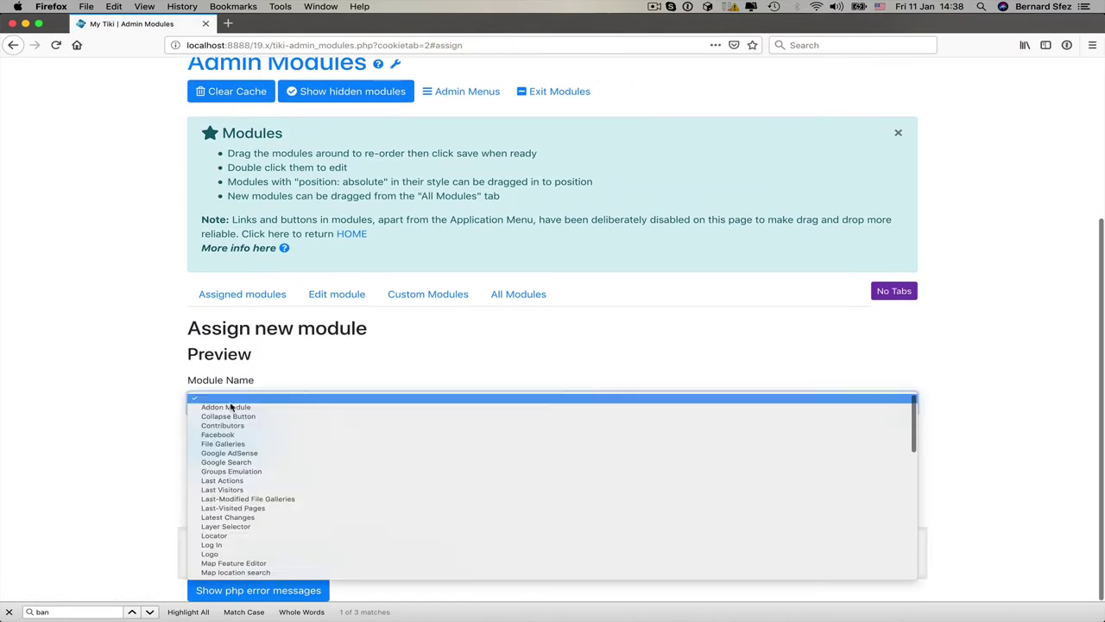
scroll(289, 544, down, 5)
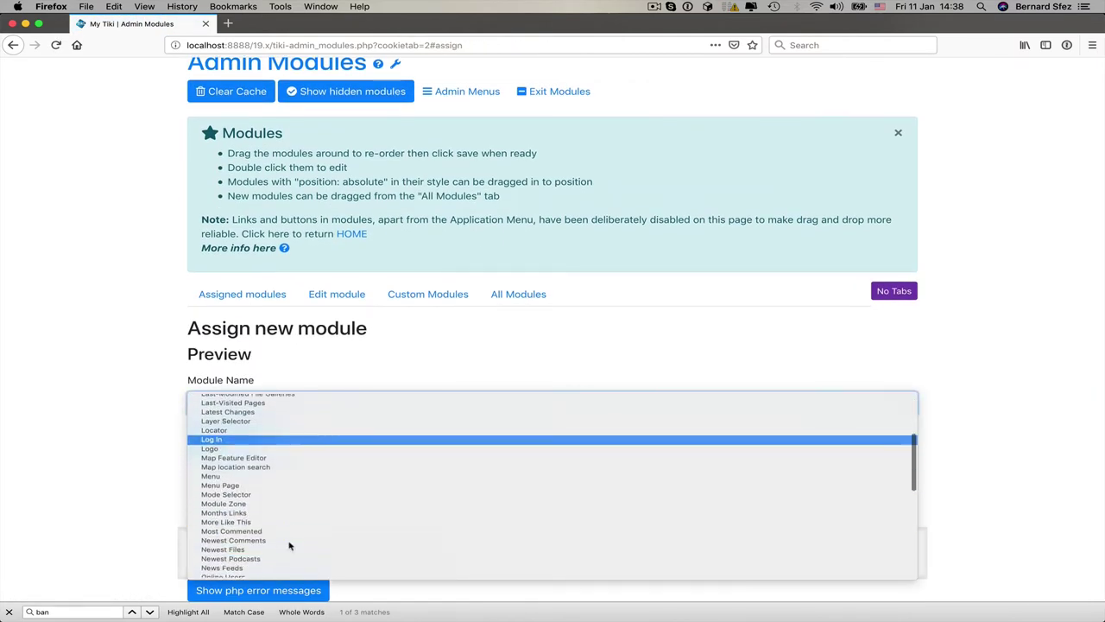
click(216, 471)
click(212, 446)
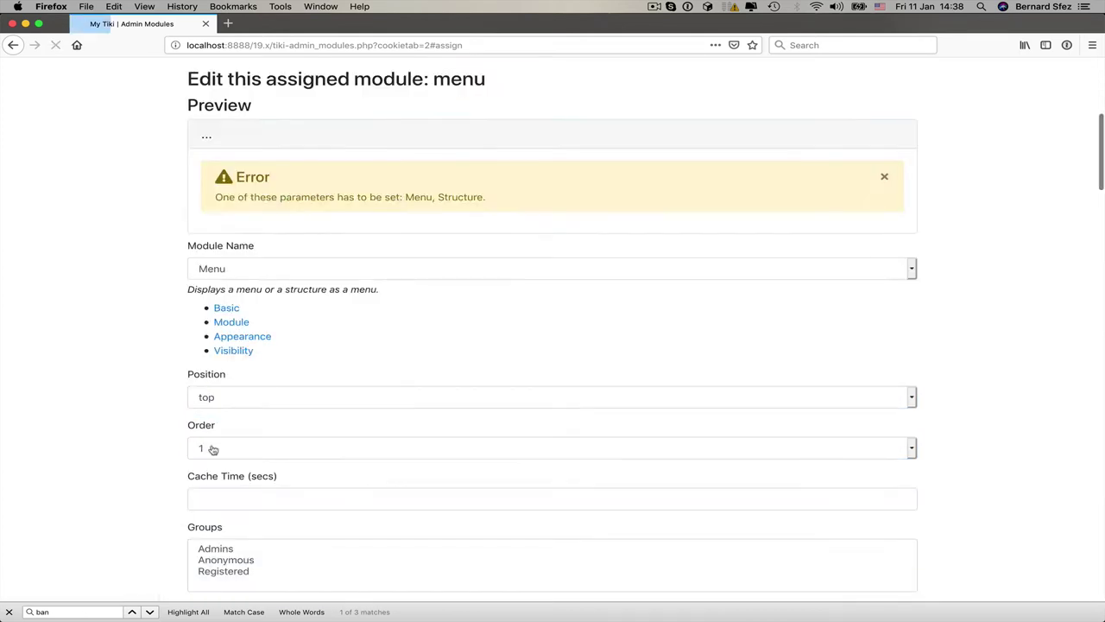
click(265, 308)
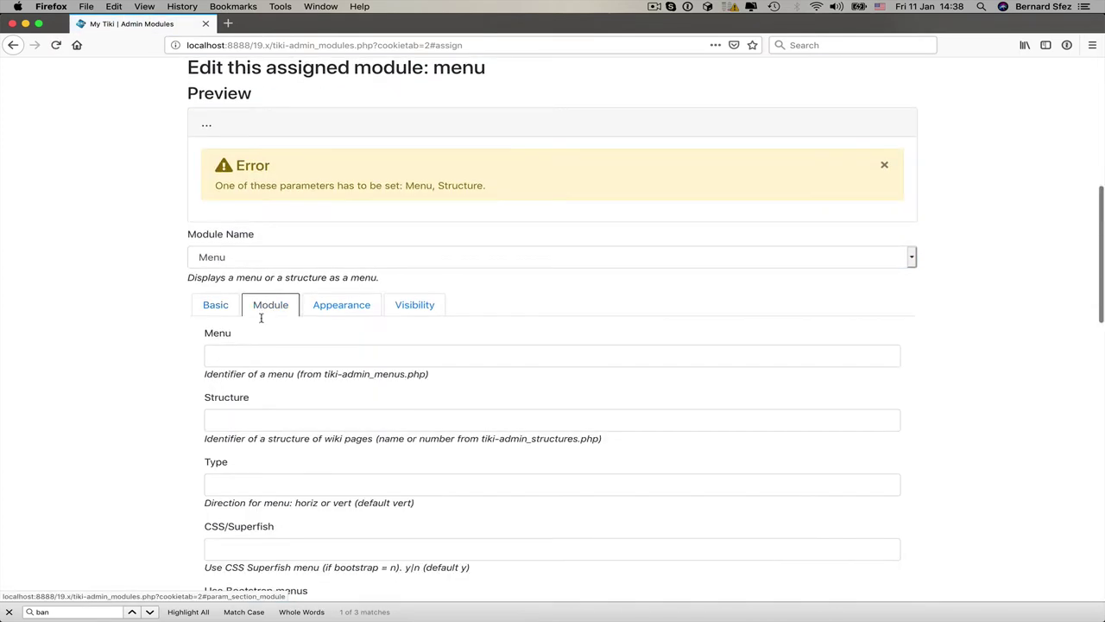
click(257, 355)
text(43)
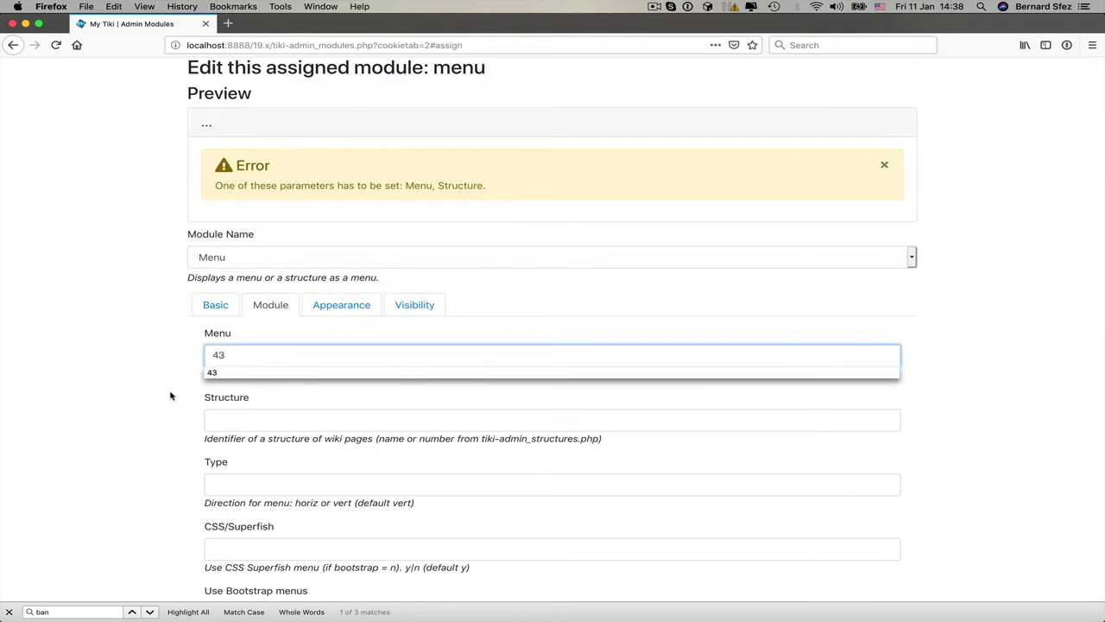
scroll(173, 397, down, 2)
key(Tab)
key(Tab)
text(hori)
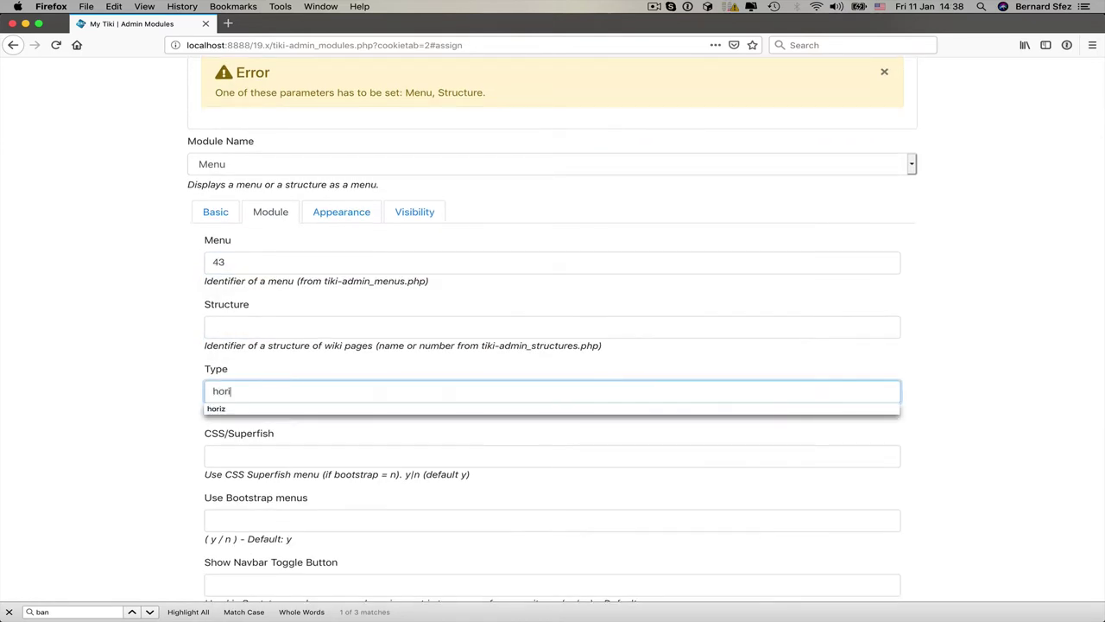
text(z)
click(103, 427)
Set the new menu module's No Box to y, then assign and confirm it
click(340, 214)
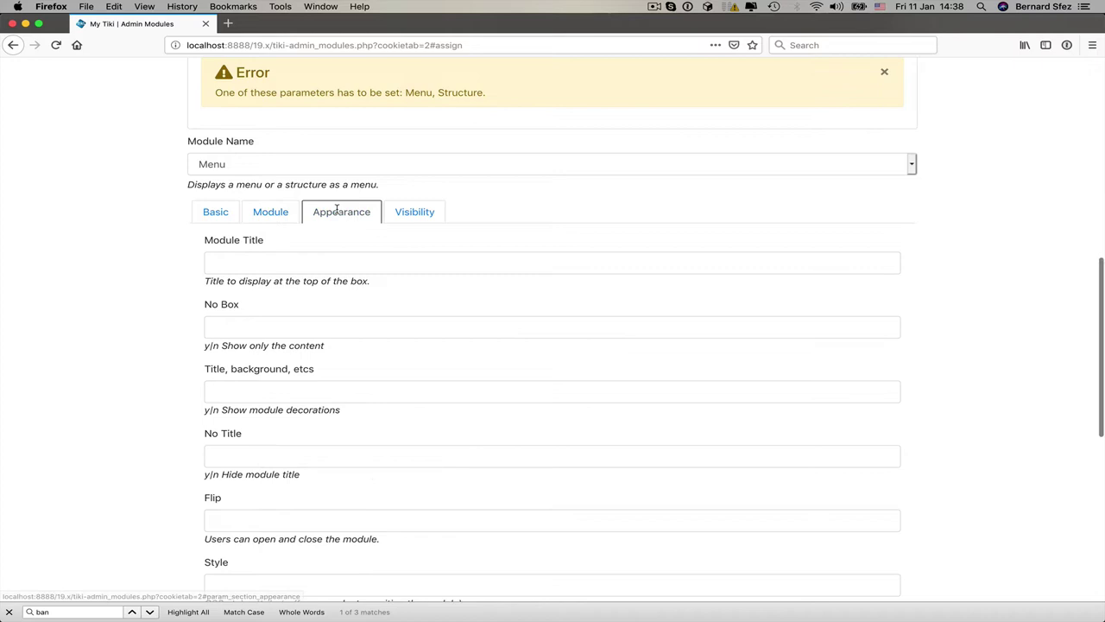
click(256, 326)
text(y)
scroll(173, 354, down, 6)
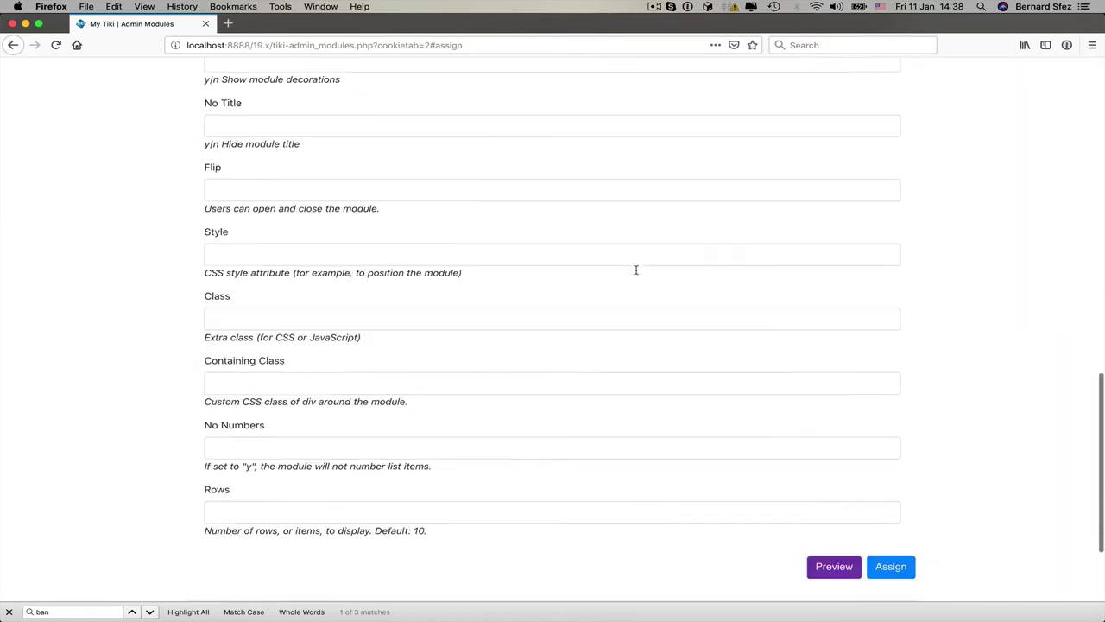
click(890, 429)
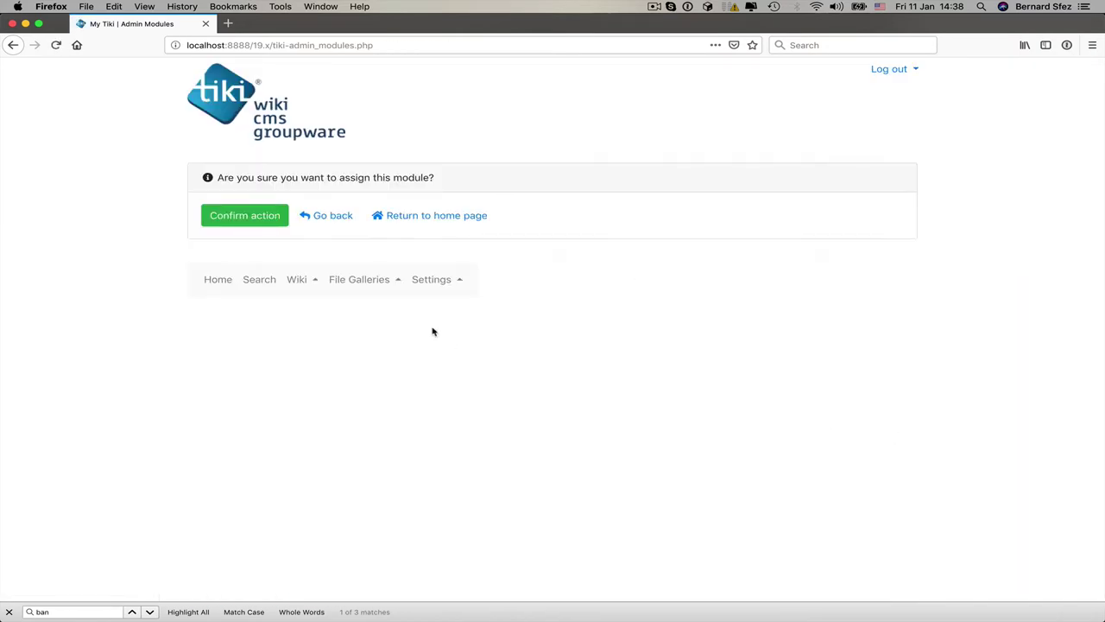
click(263, 216)
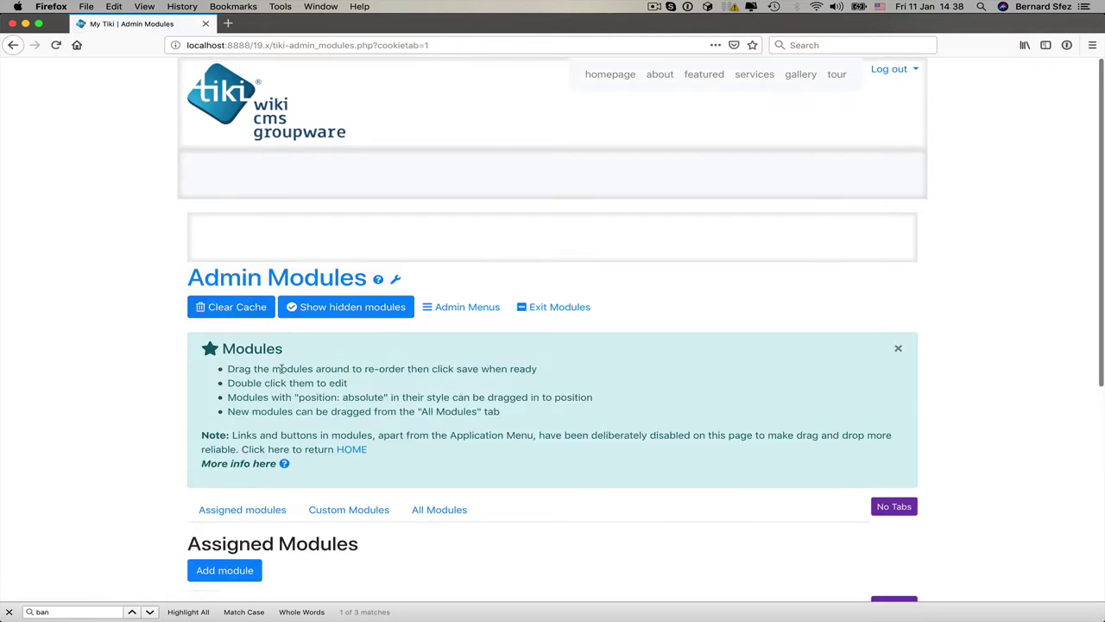
scroll(271, 432, down, 1)
scroll(211, 475, down, 1)
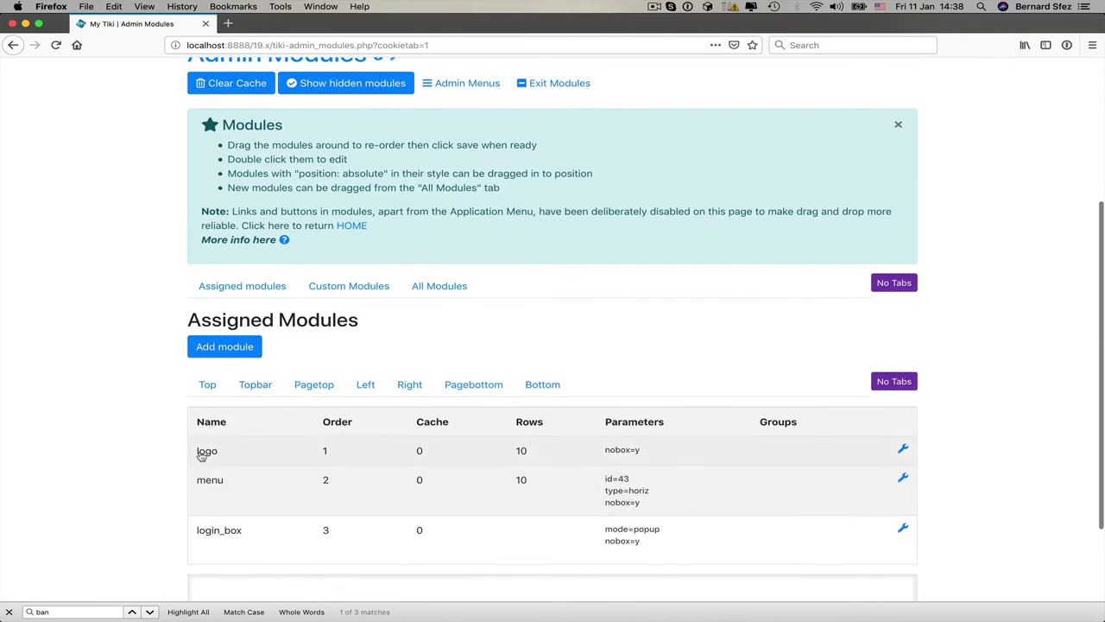
Unassign the logo module, confirm, and exit module administration to the homepage
click(902, 449)
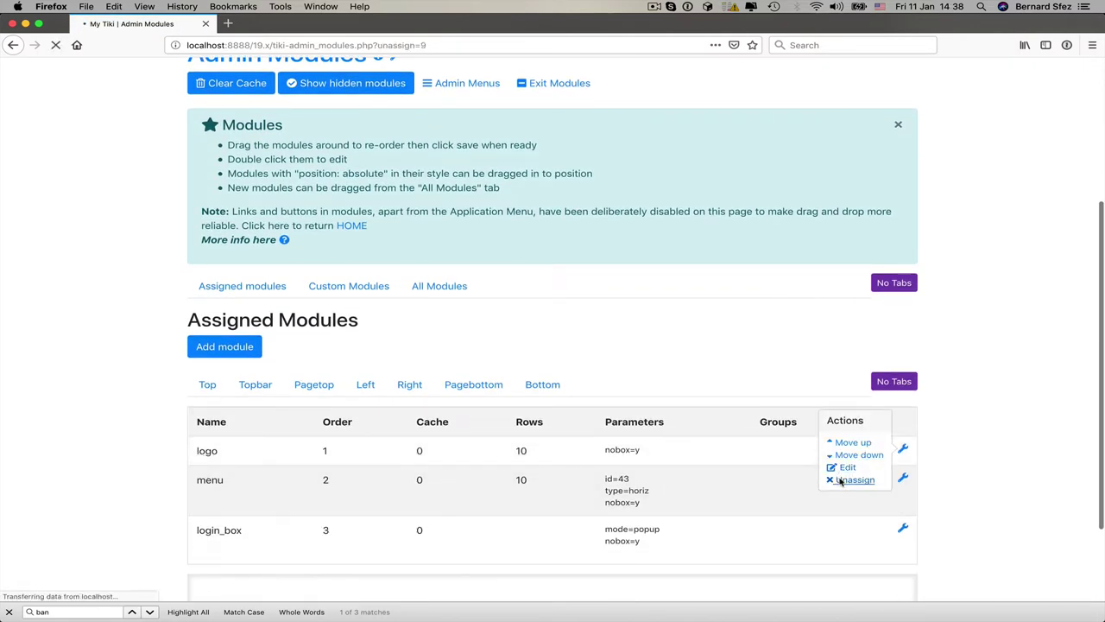
click(842, 480)
click(245, 215)
scroll(323, 405, down, 3)
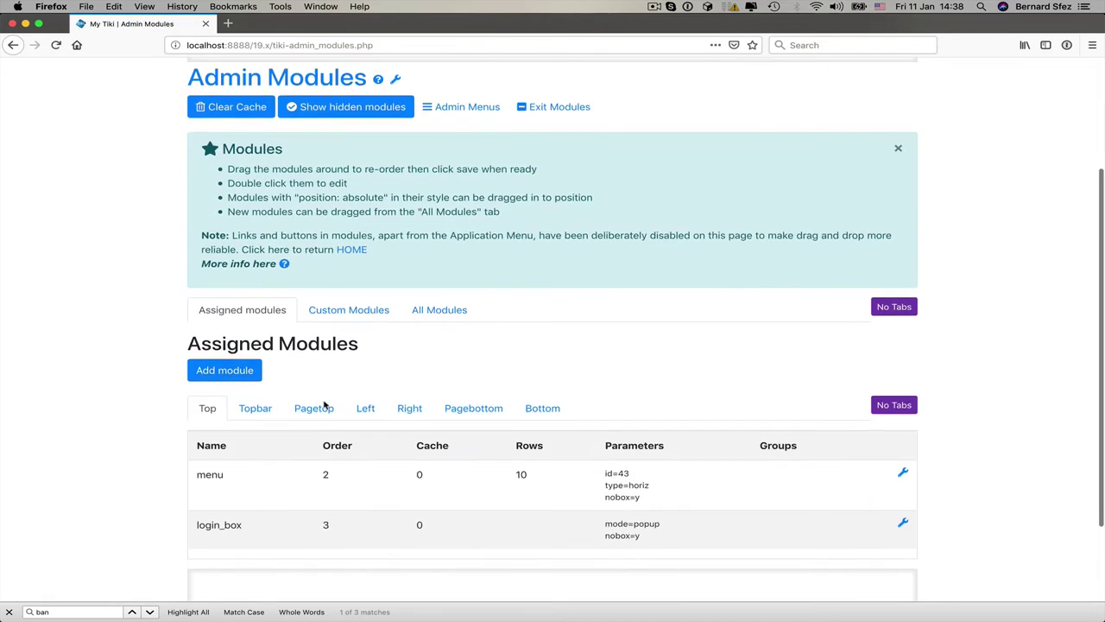
scroll(325, 404, up, 2)
click(550, 135)
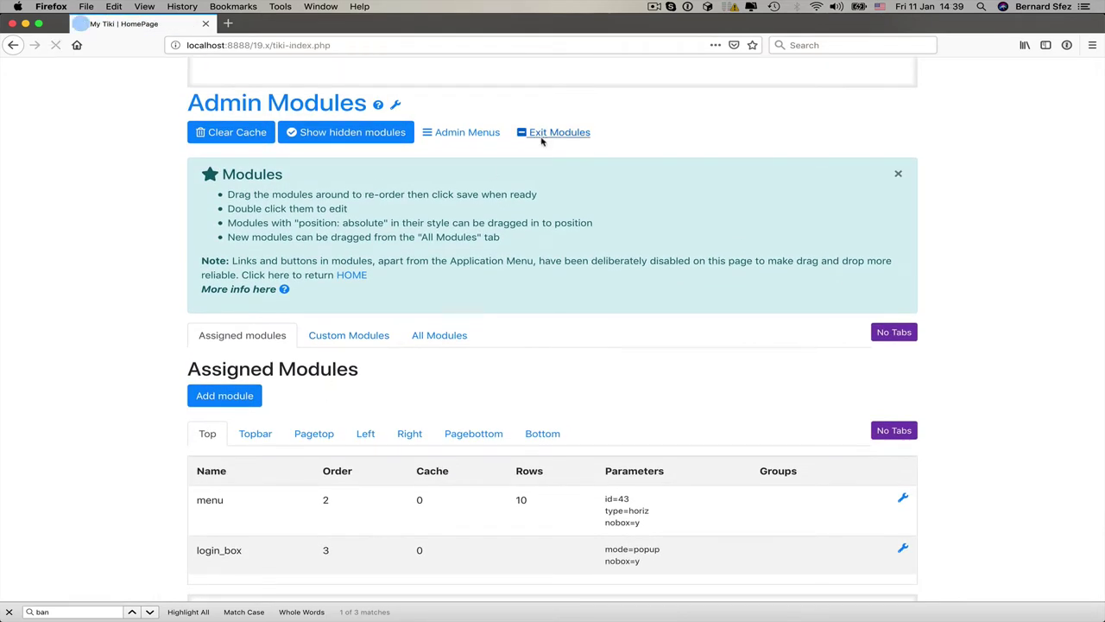
In Look & Feel, turn off fixed width and apply the Classic Bootstrap fixed-top-navbar layout
click(439, 552)
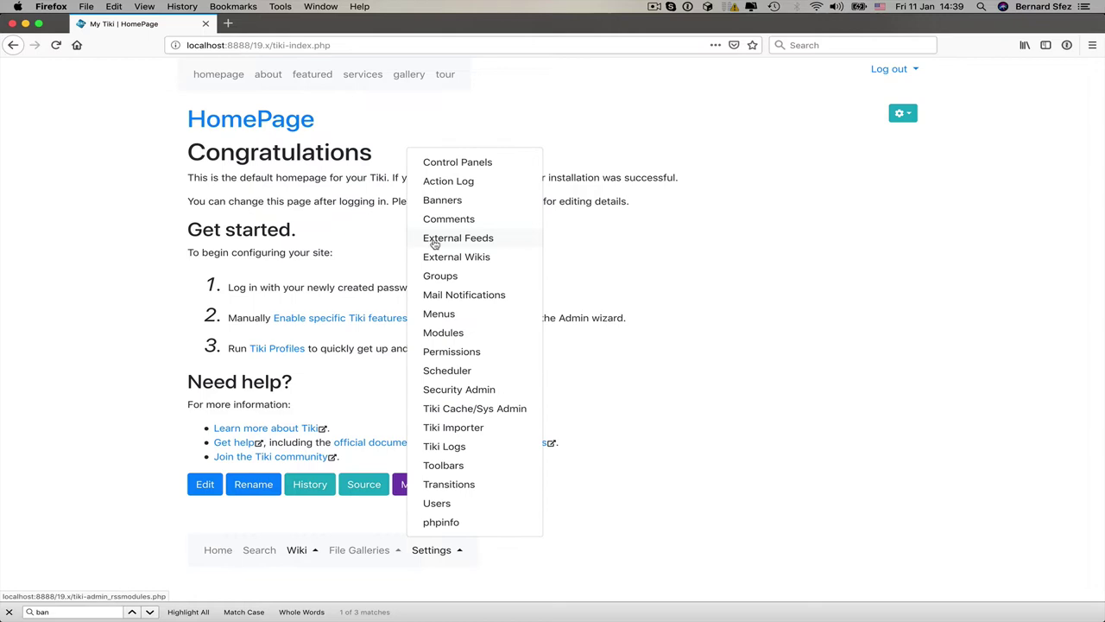
click(434, 164)
scroll(404, 307, down, 1)
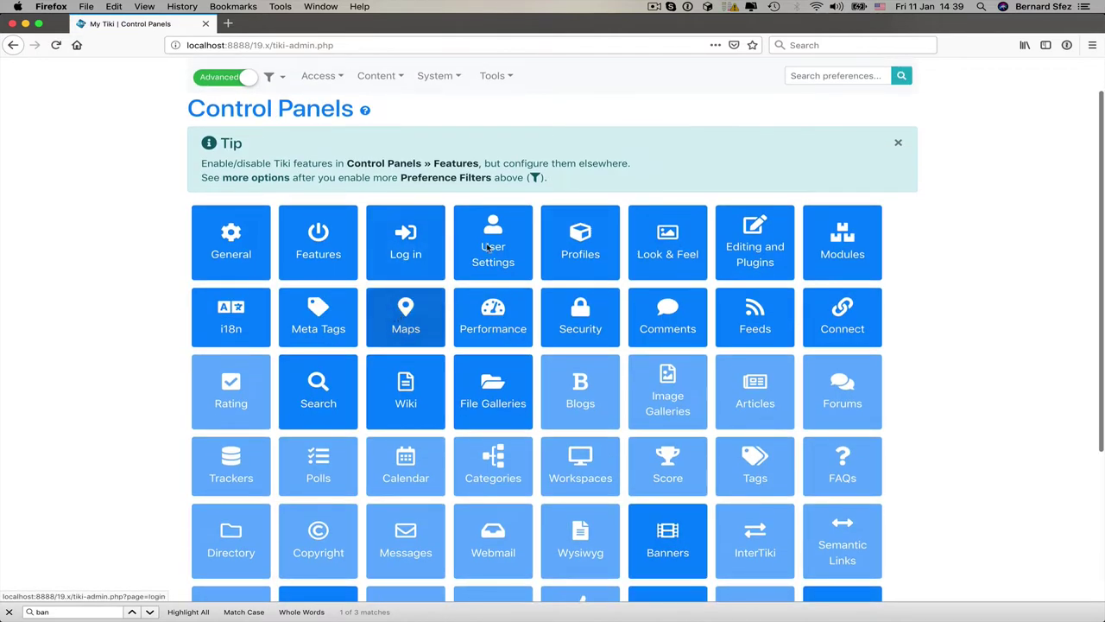
click(661, 238)
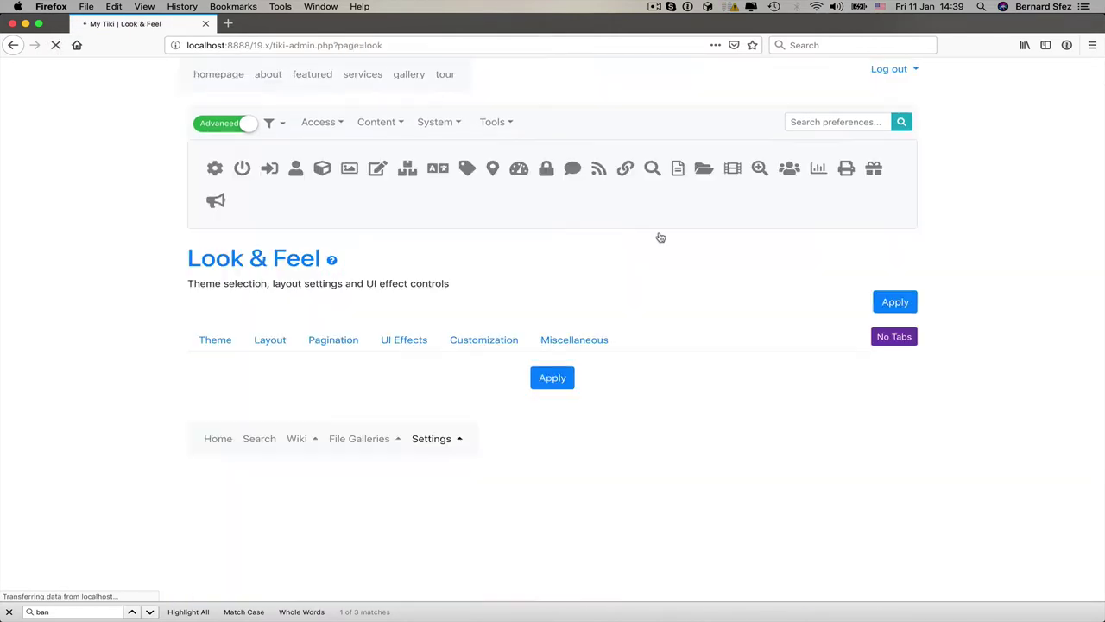
click(279, 198)
scroll(394, 306, down, 2)
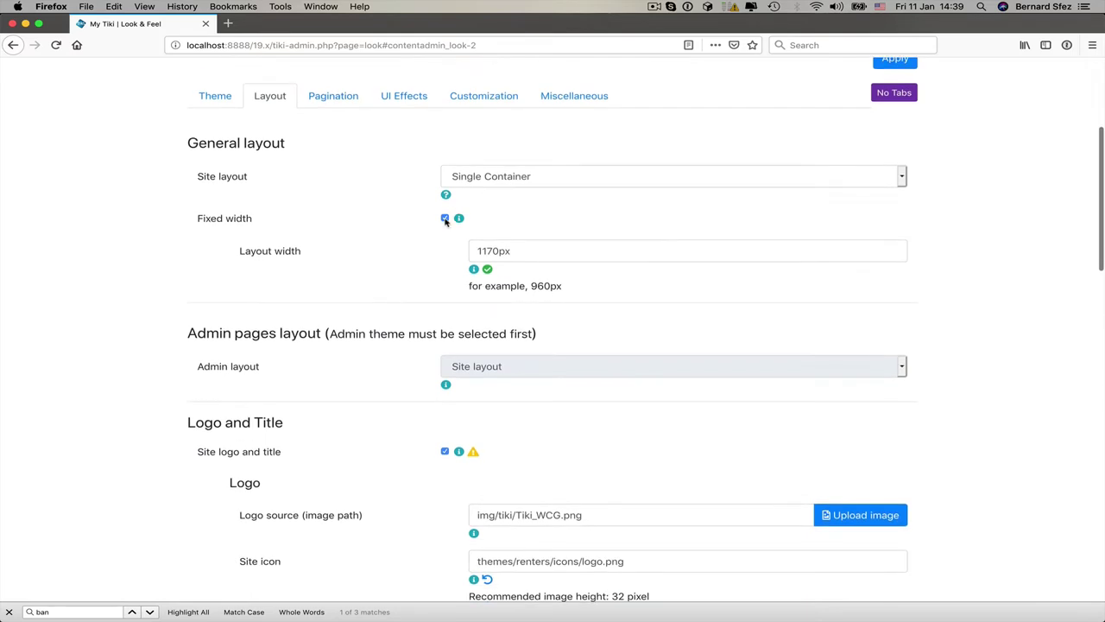
click(445, 220)
click(605, 176)
click(535, 192)
scroll(935, 242, up, 3)
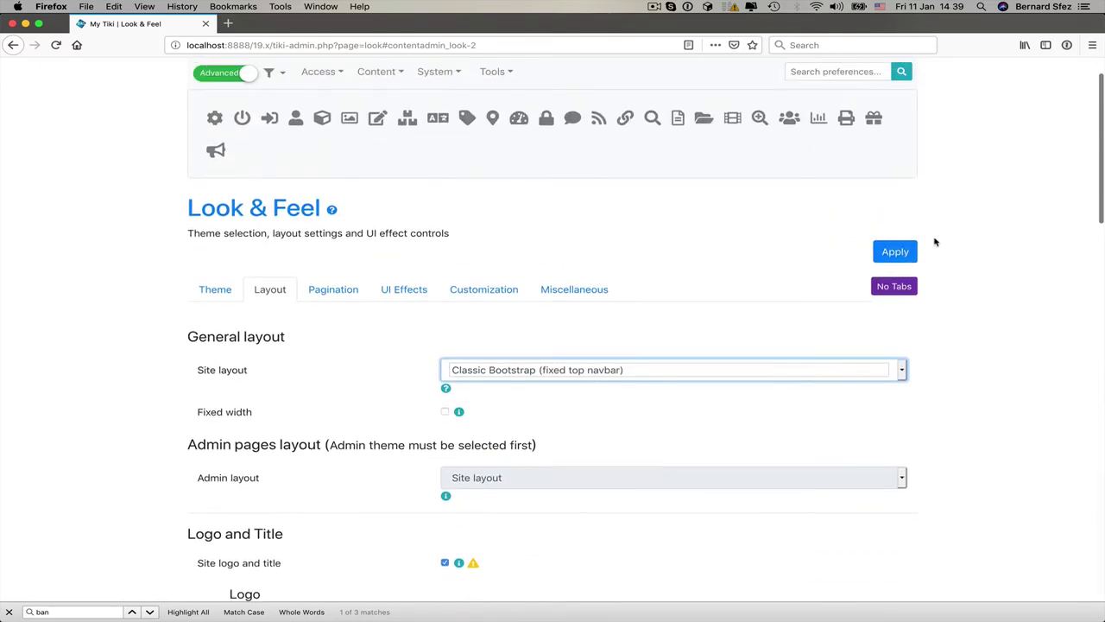
click(893, 256)
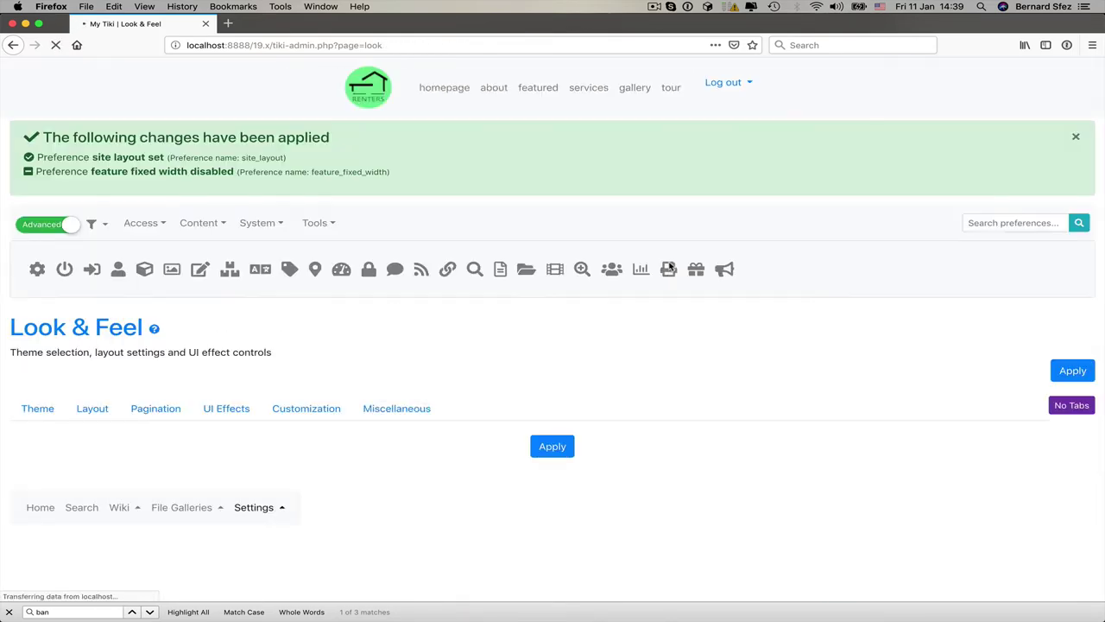
Choose Renters as the site theme on the Theme tab and apply it
scroll(299, 340, down, 5)
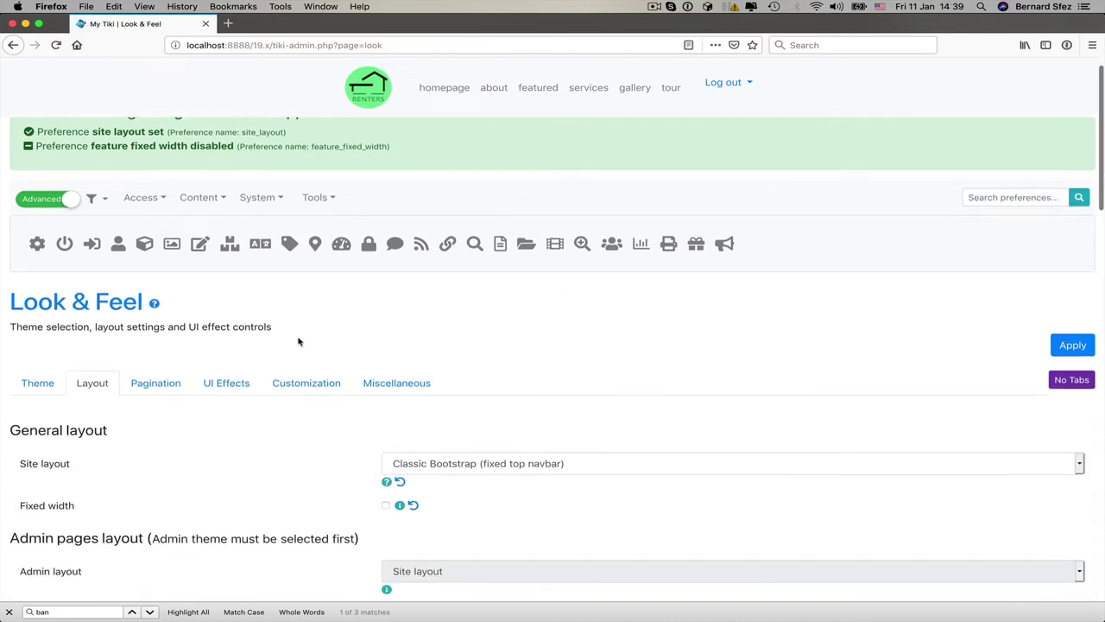
click(37, 225)
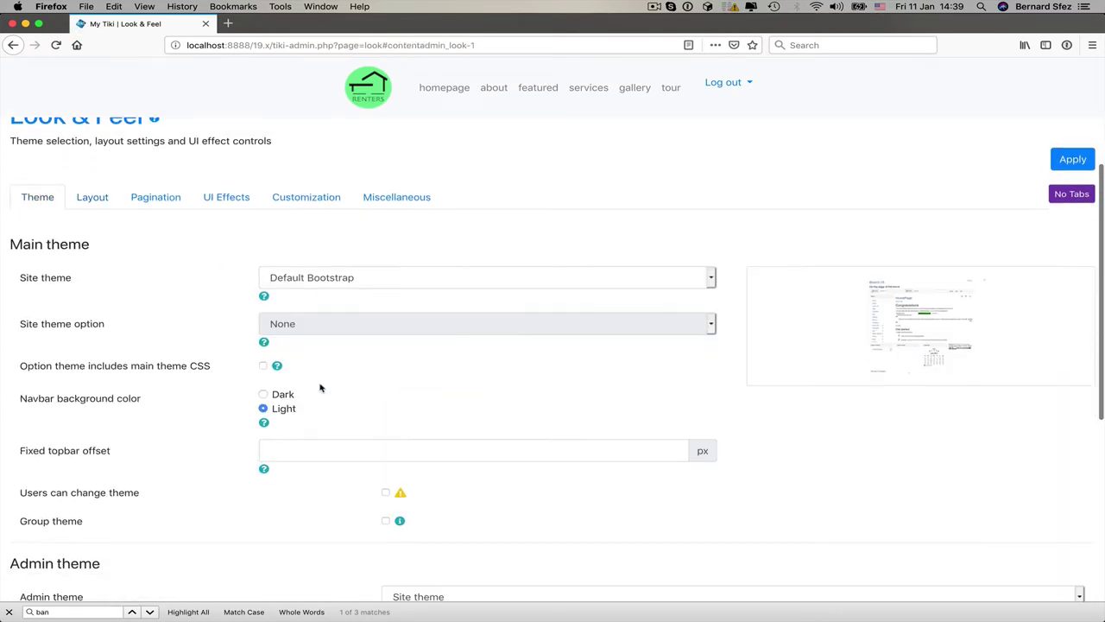
click(324, 259)
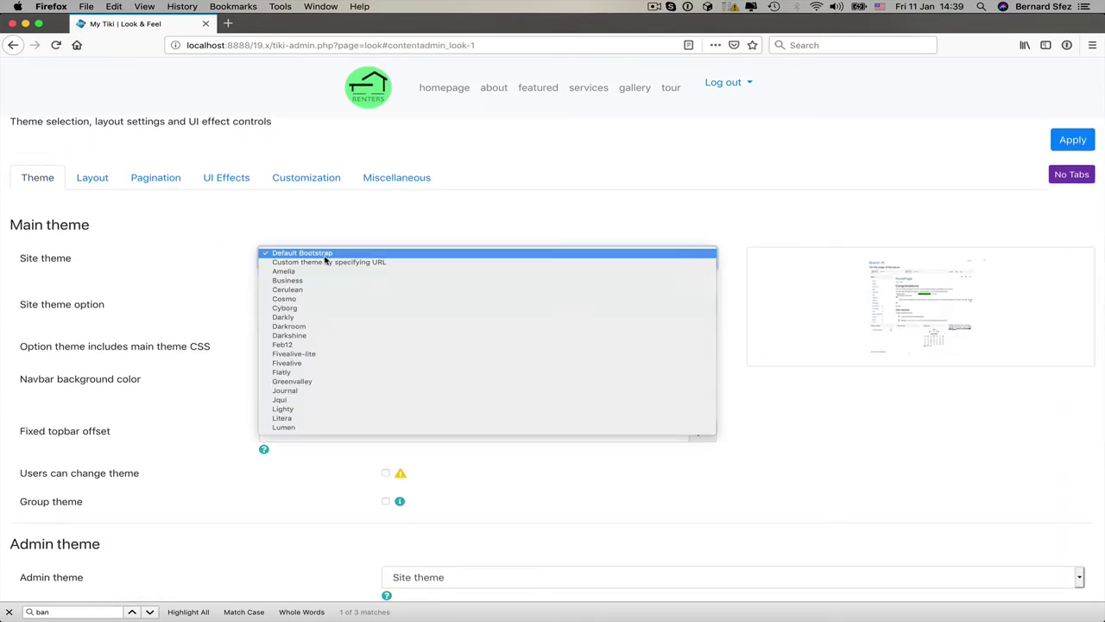
scroll(320, 407, down, 3)
click(313, 395)
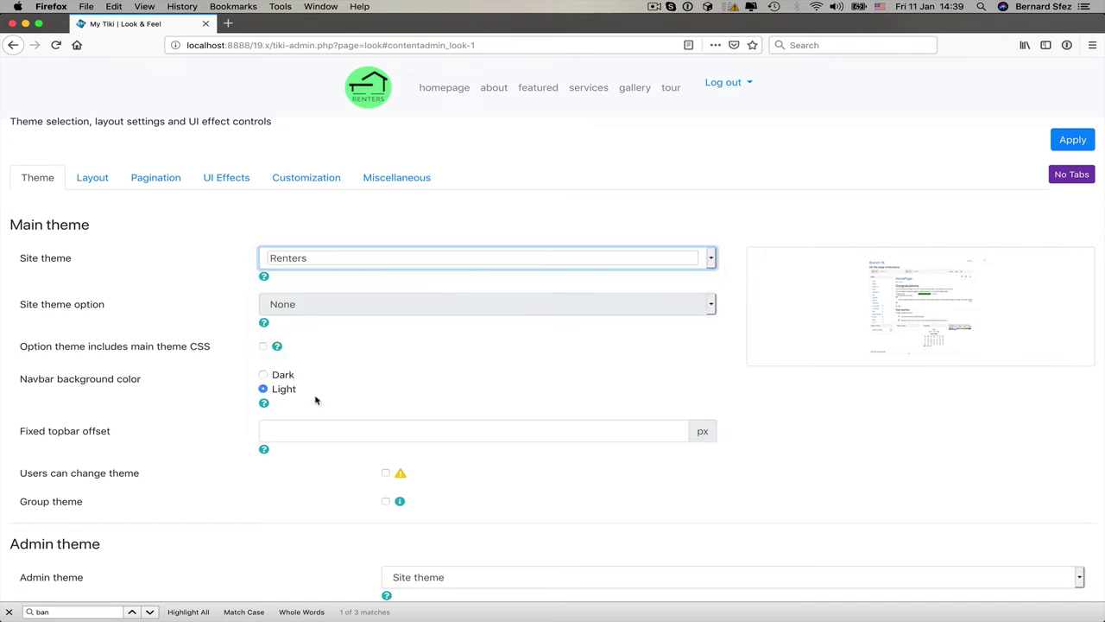
click(1074, 142)
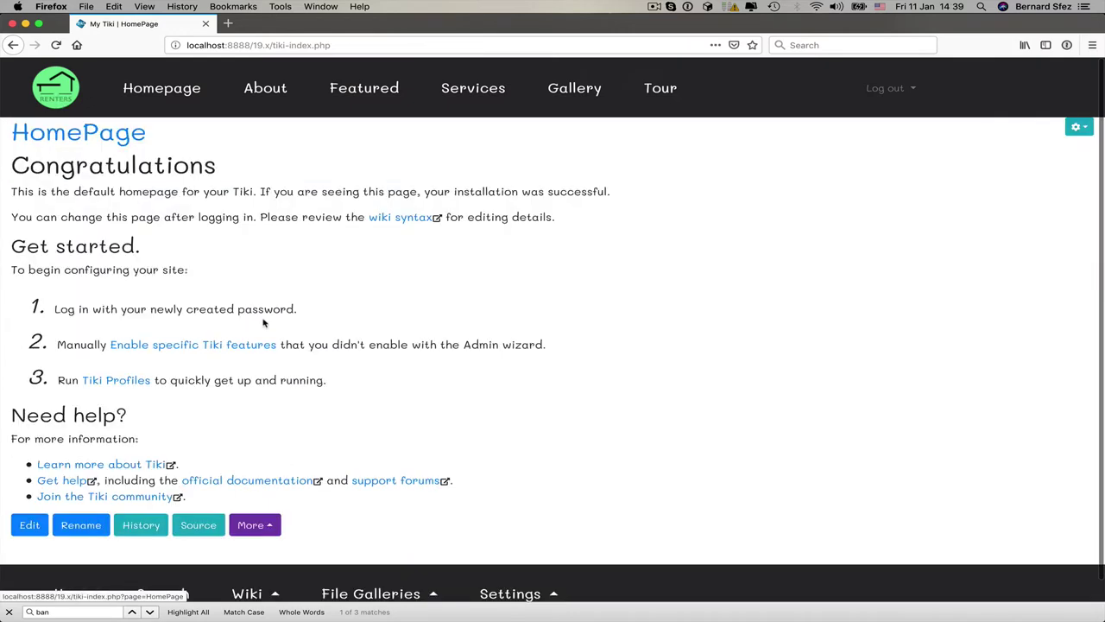
From the HomeRenters homepage, open Banners administration via the footer Settings menu
click(161, 89)
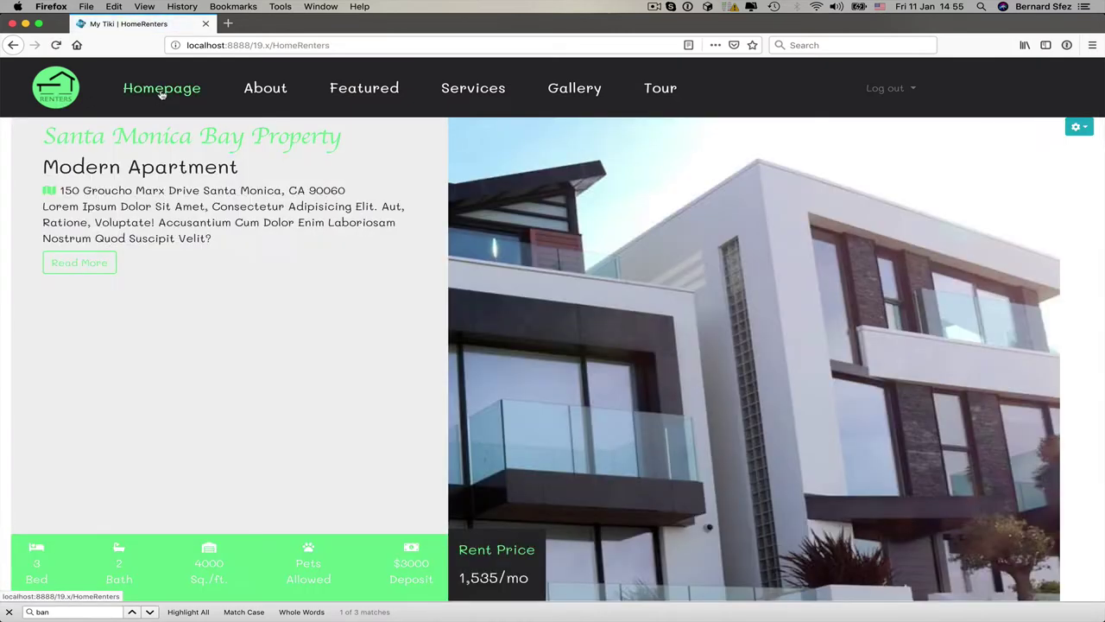
scroll(306, 299, down, 10)
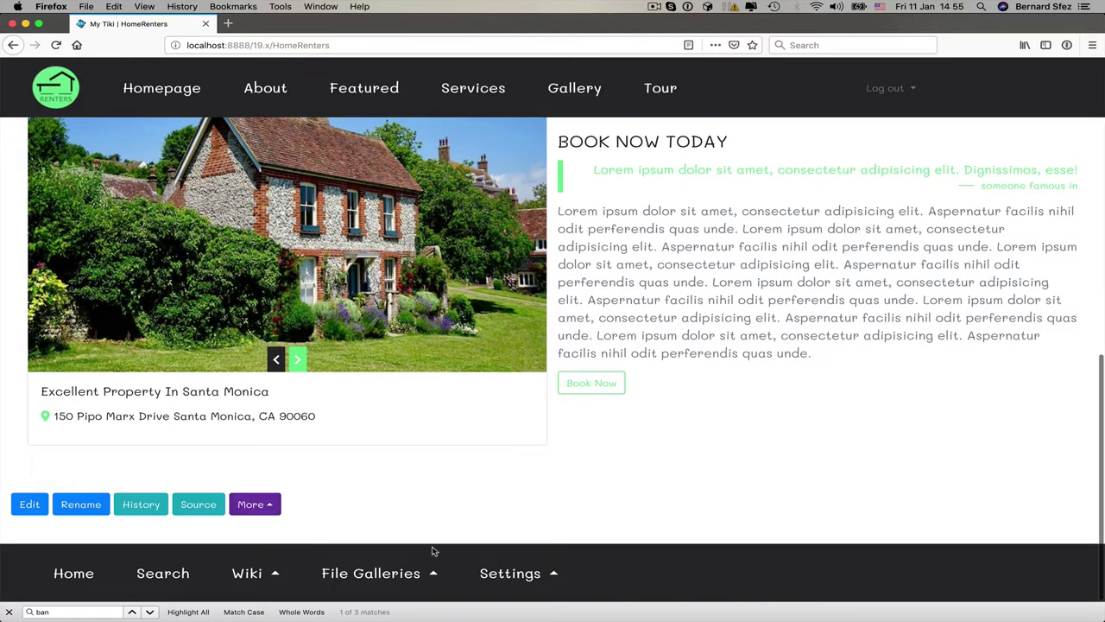
click(497, 575)
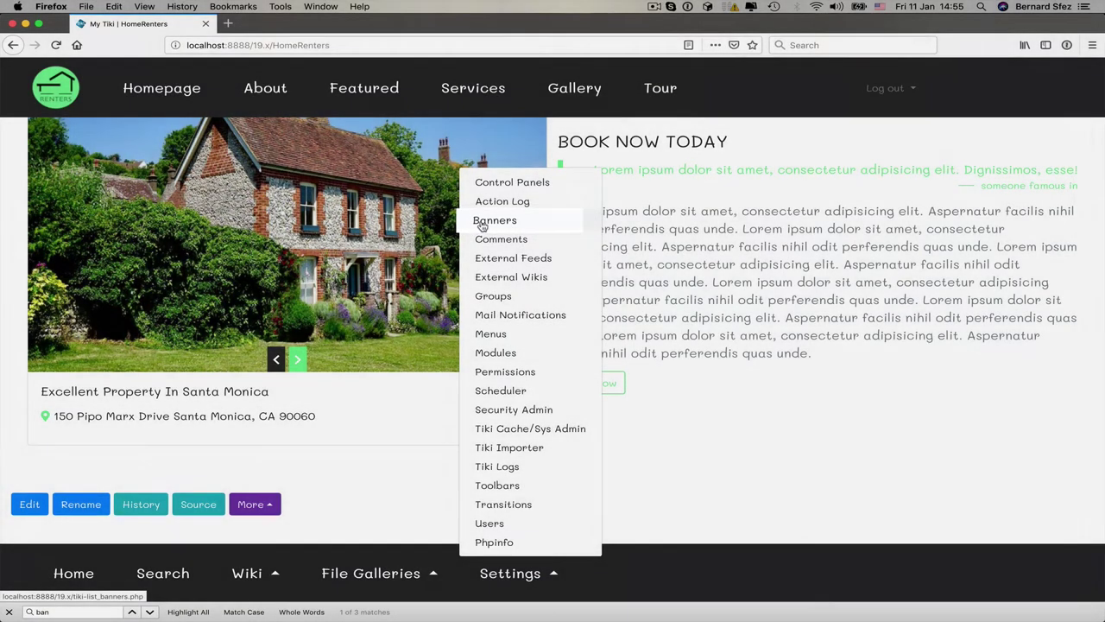
click(481, 219)
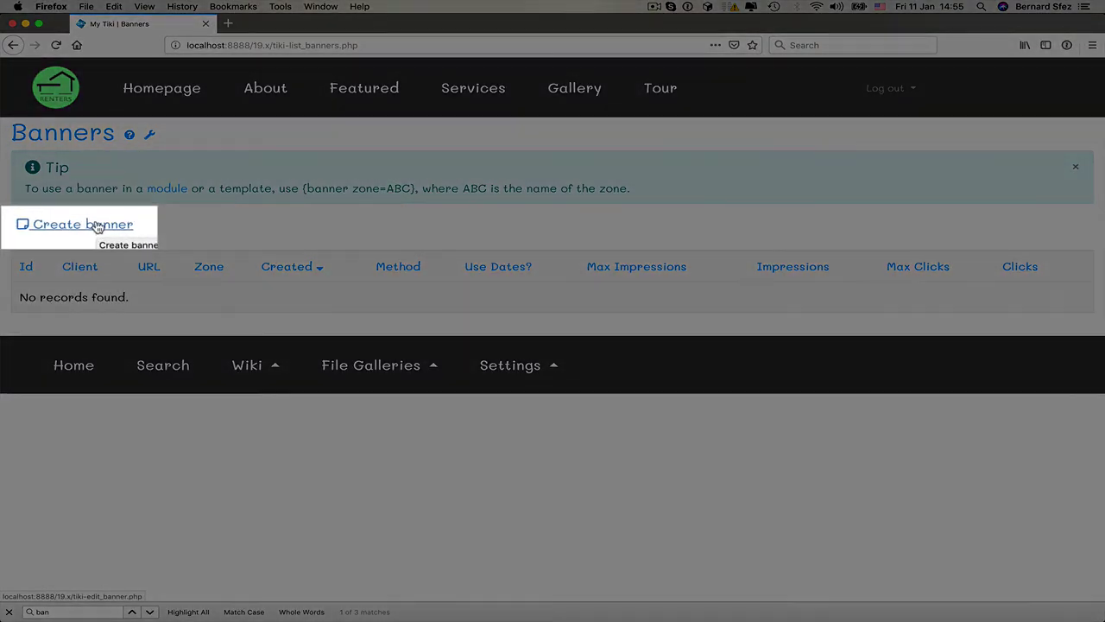
click(87, 226)
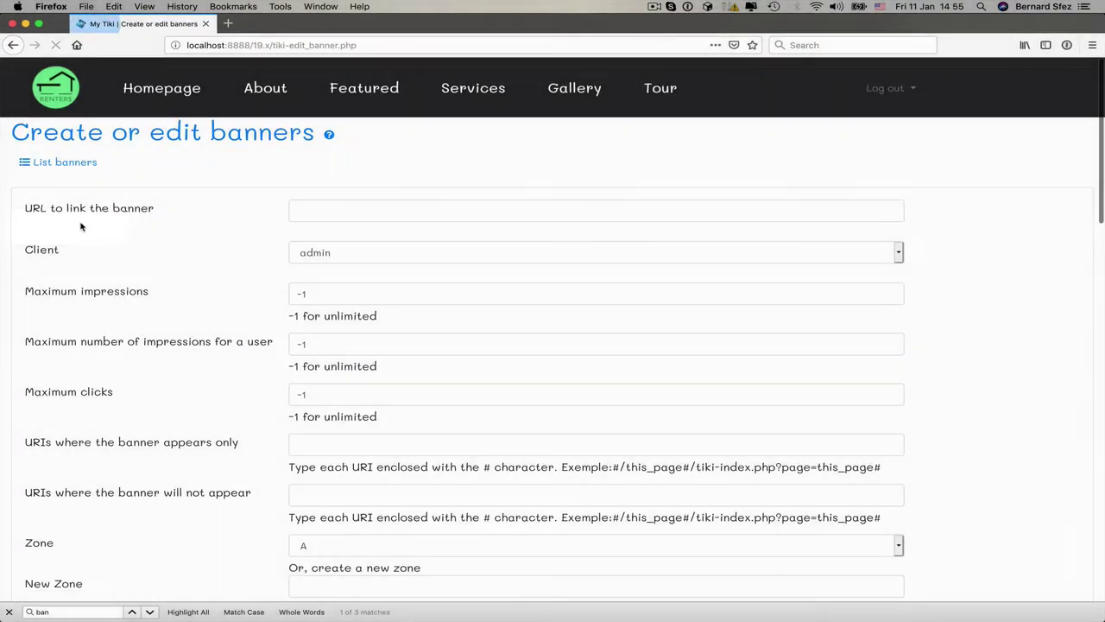
scroll(224, 321, down, 10)
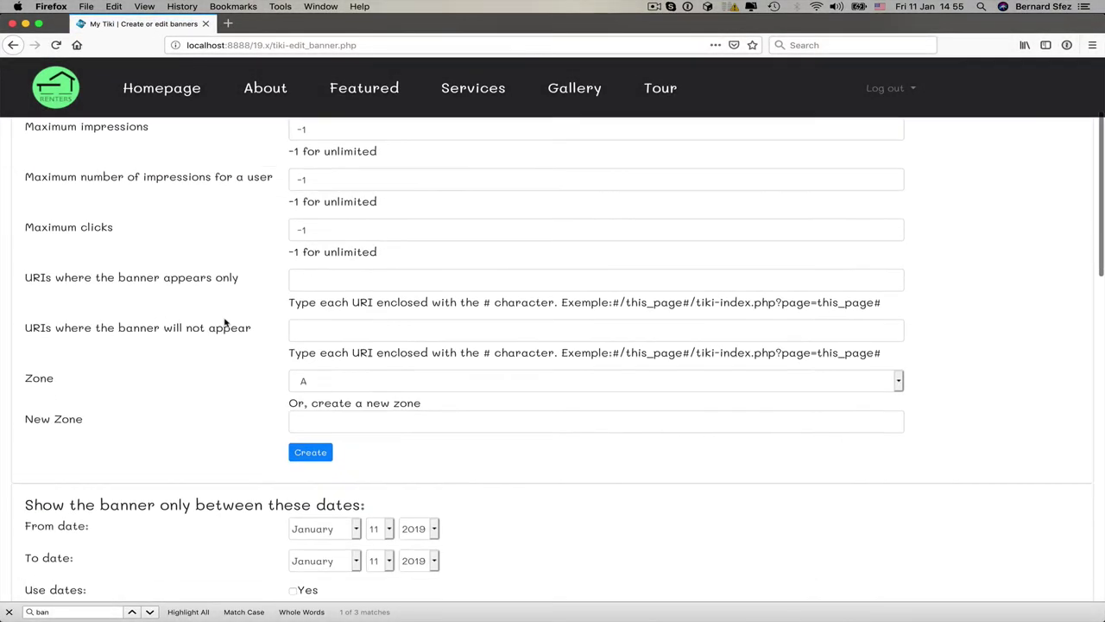
scroll(225, 322, down, 7)
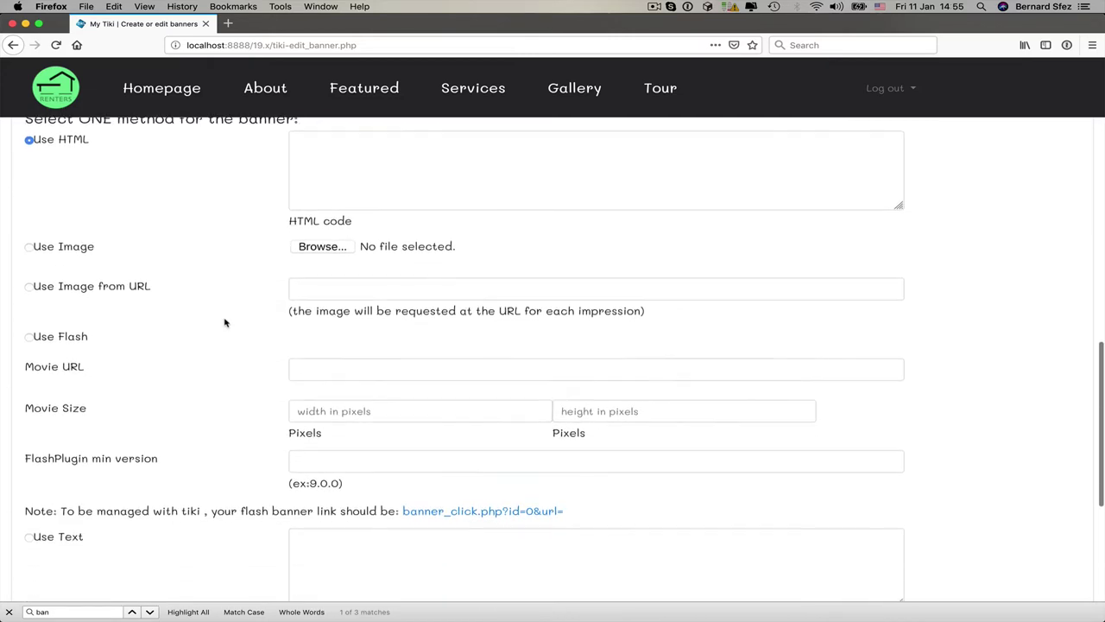
scroll(224, 322, down, 3)
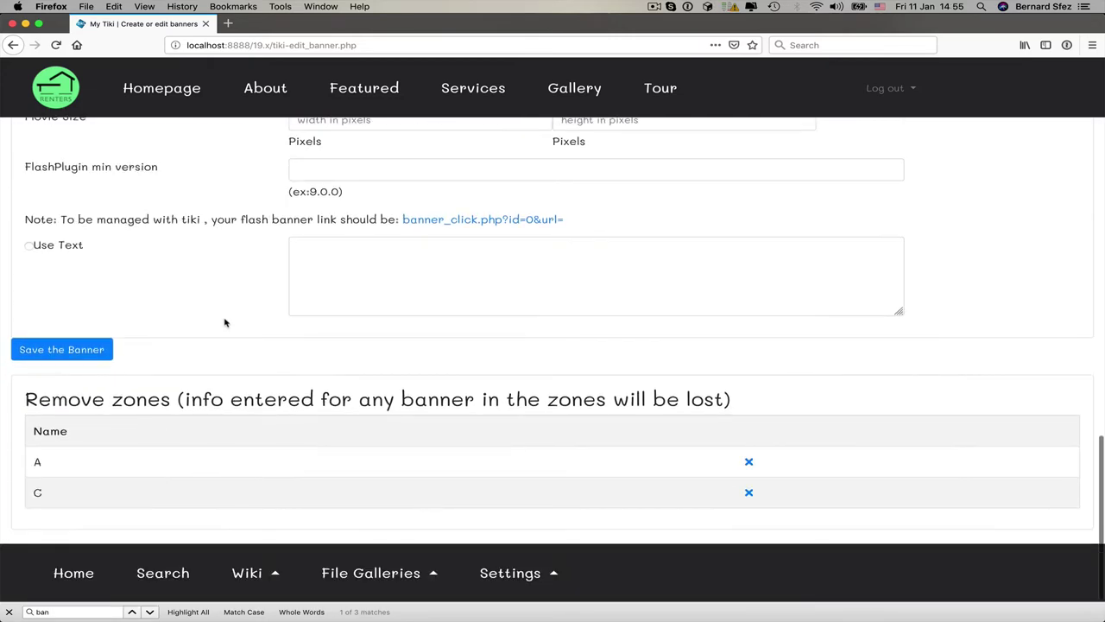
scroll(225, 322, up, 14)
scroll(225, 323, up, 10)
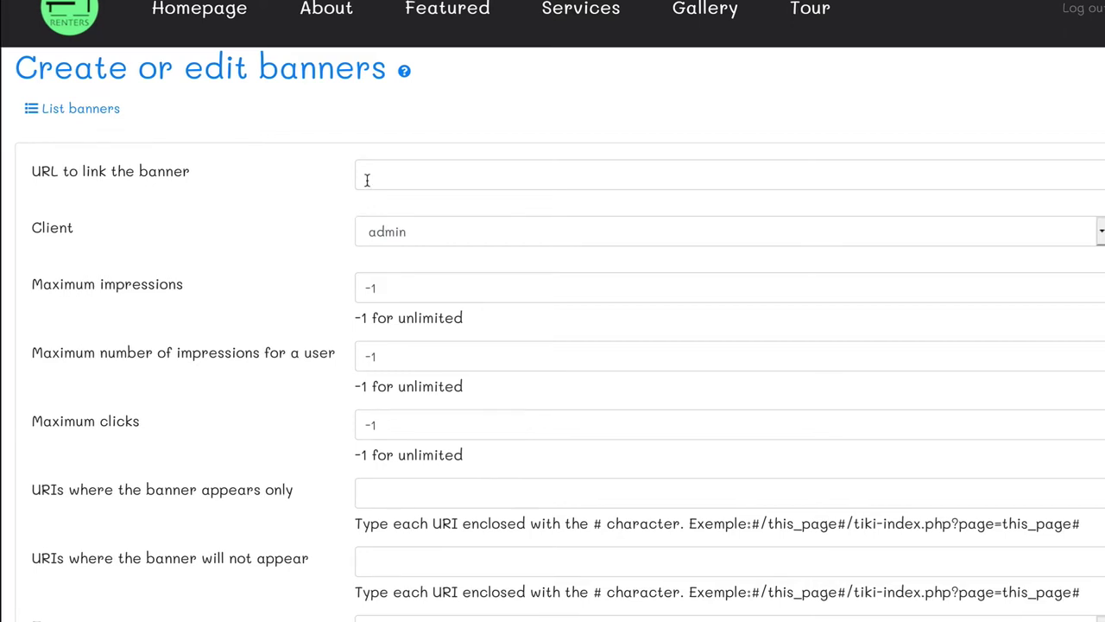
click(365, 178)
text(http)
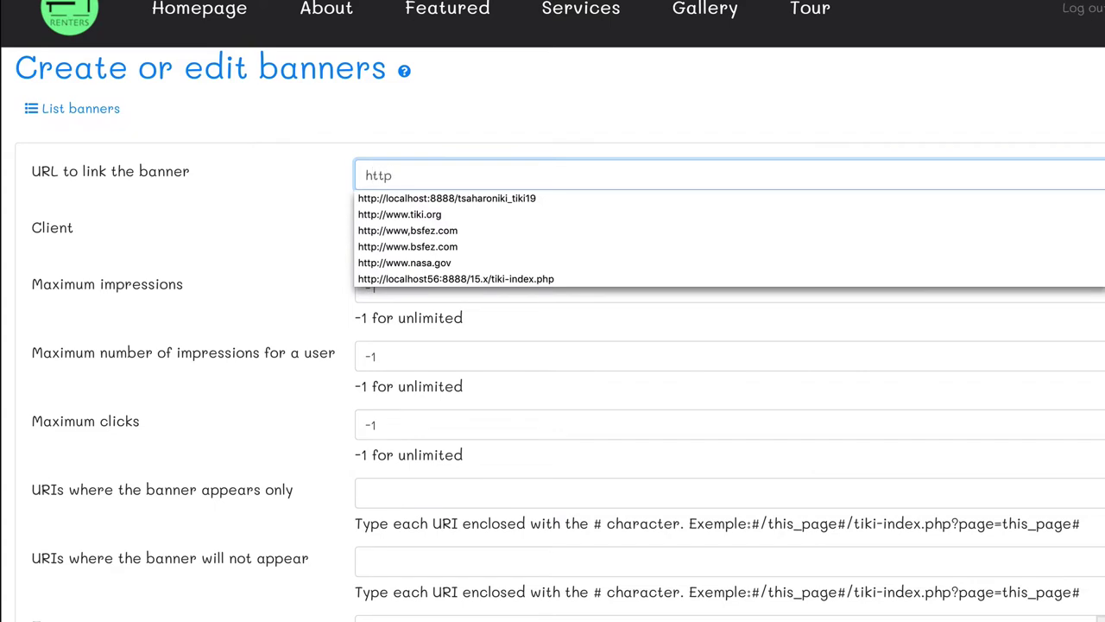
text(s://www)
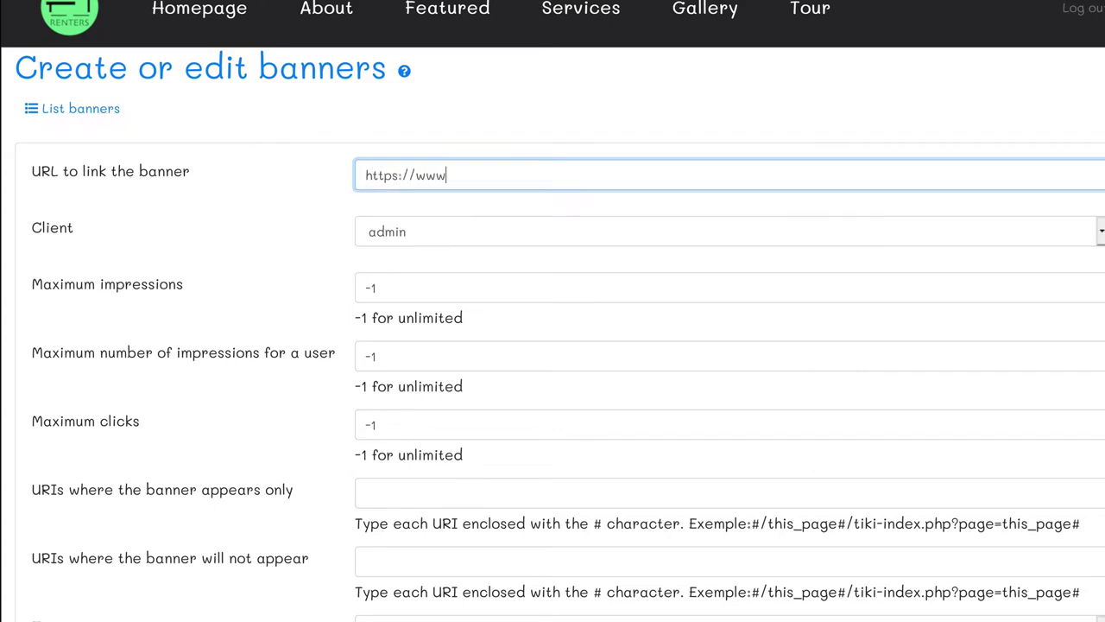
text(.bsfez.com)
Keep zone A selected for the banner and scroll down to the method section
scroll(248, 325, down, 2)
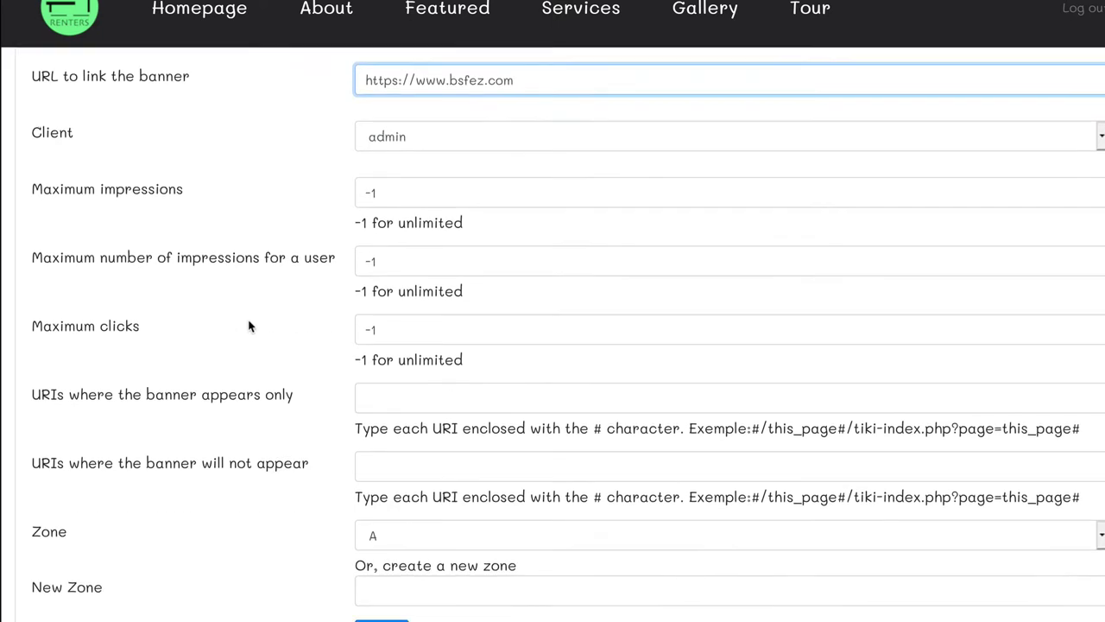
scroll(242, 444, down, 3)
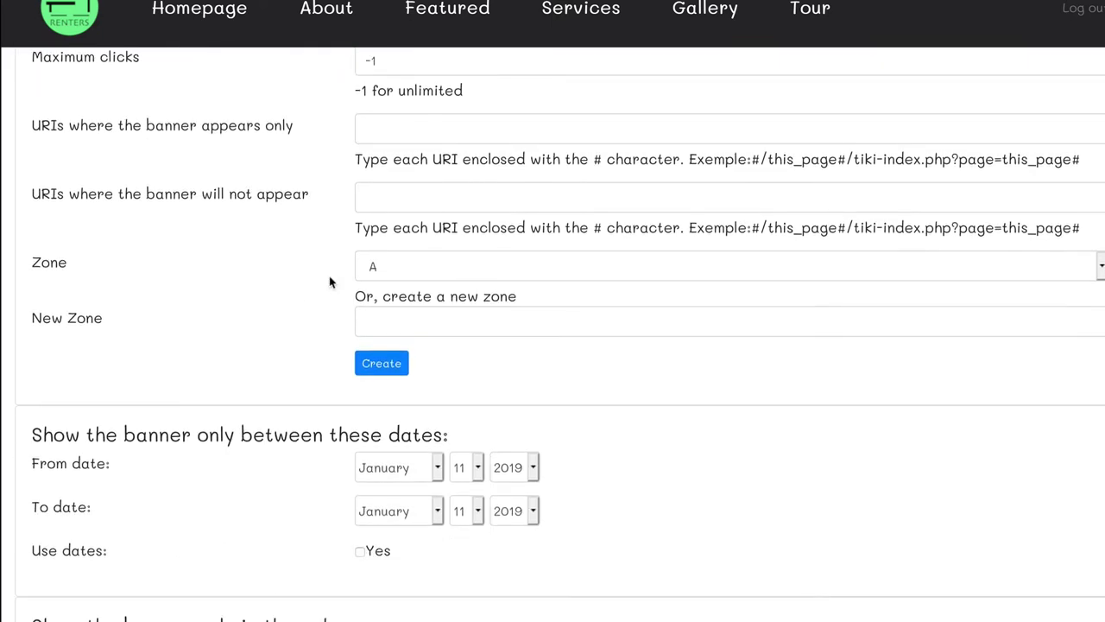
click(373, 268)
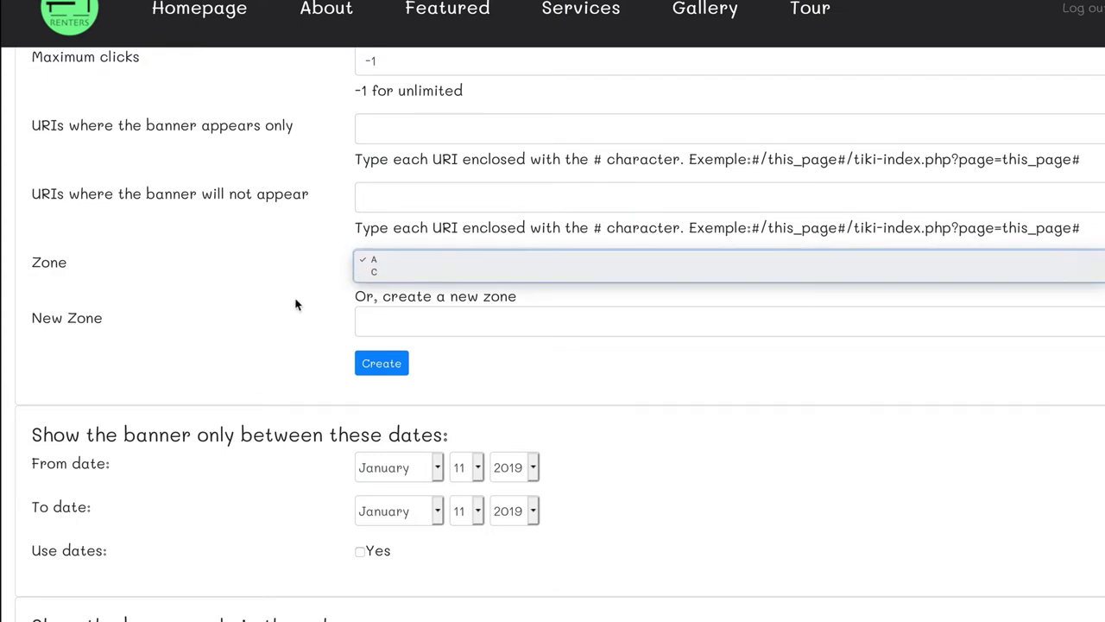
click(374, 259)
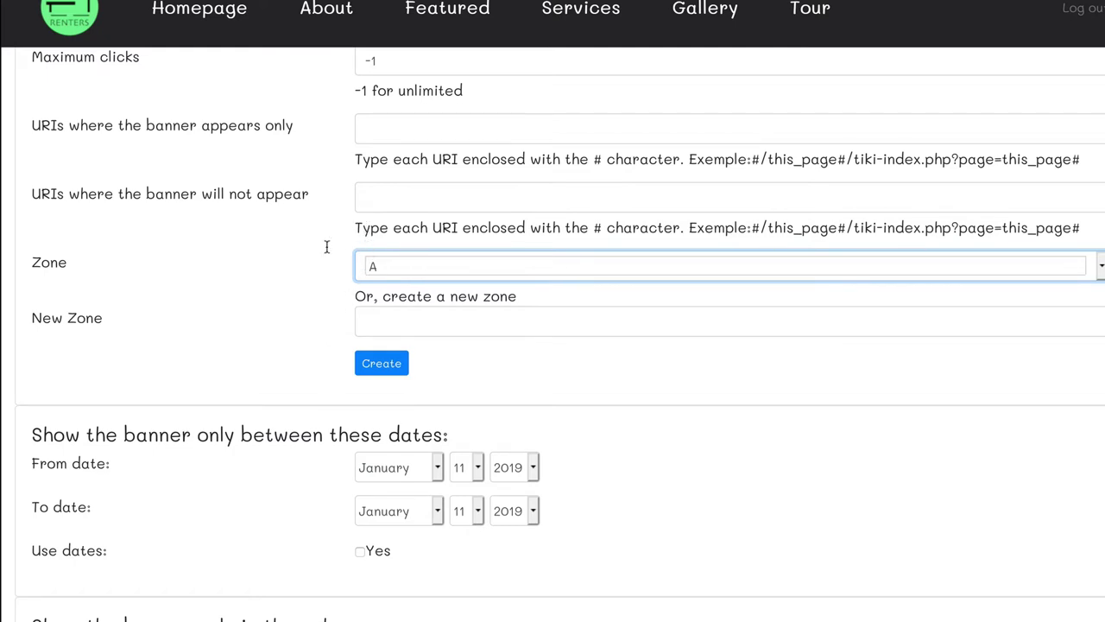
scroll(277, 337, down, 2)
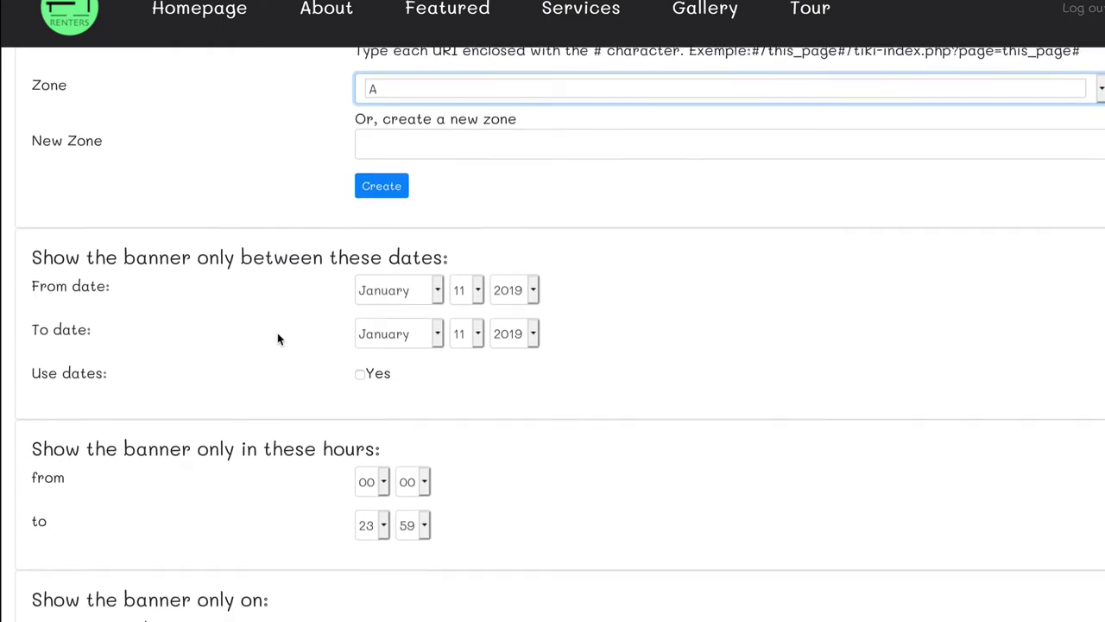
scroll(180, 515, down, 1)
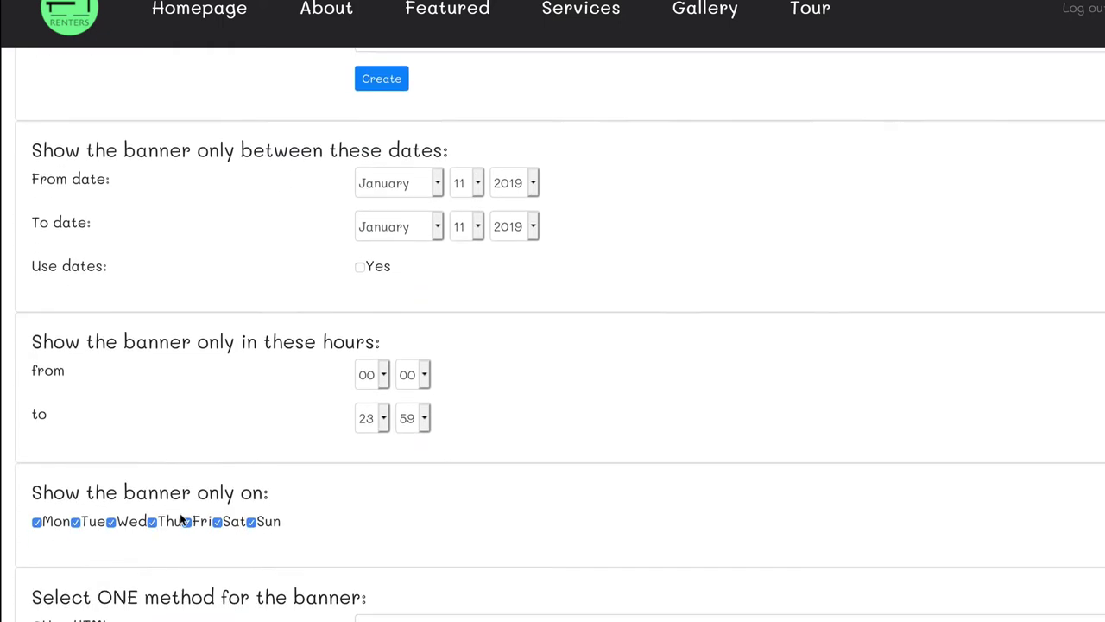
scroll(179, 512, down, 1)
scroll(188, 504, down, 1)
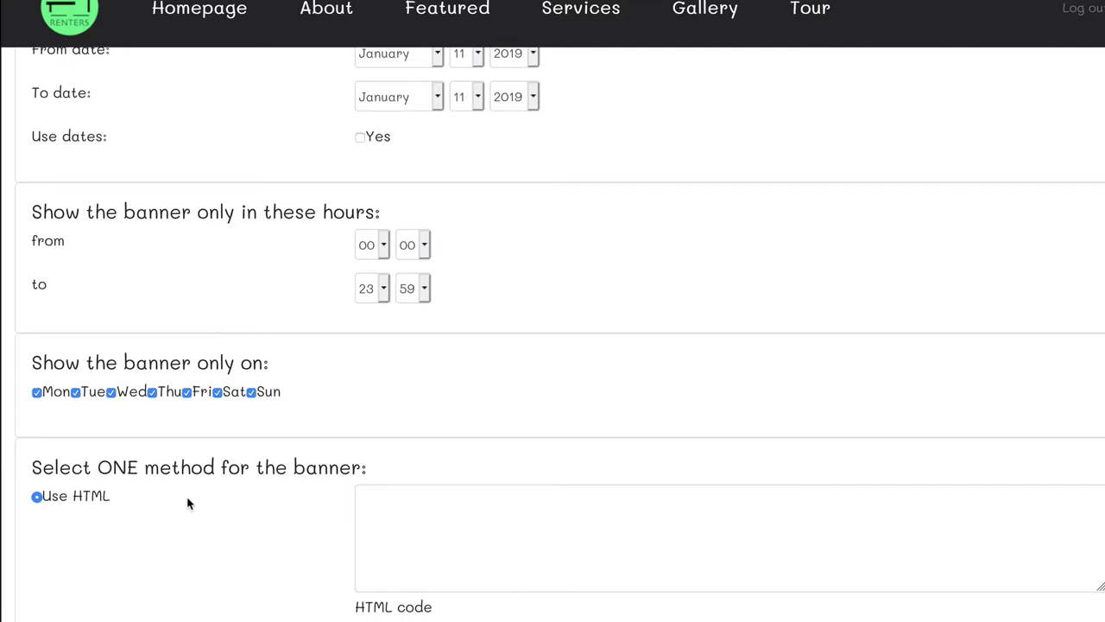
scroll(188, 503, down, 3)
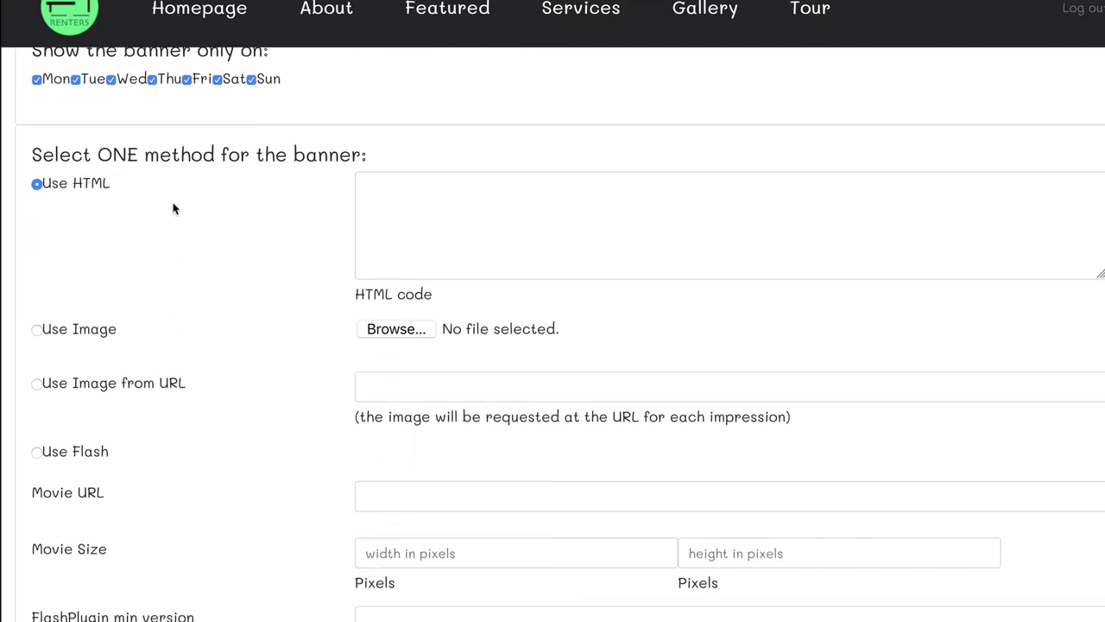
Choose Use Image with 500by424_paint.png and save the banner
click(35, 329)
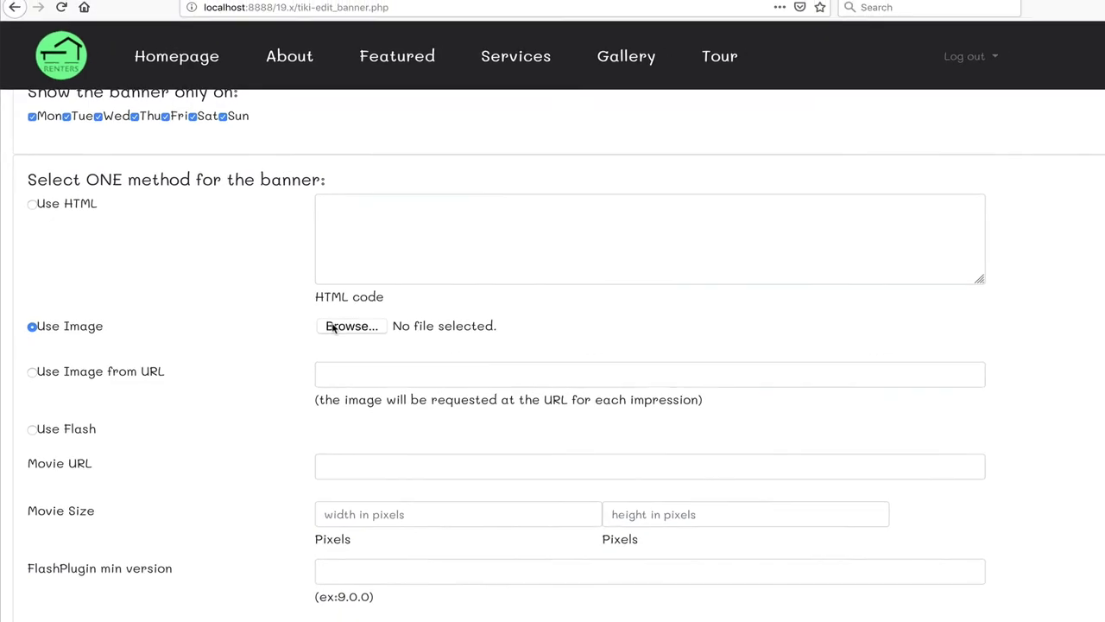
click(333, 327)
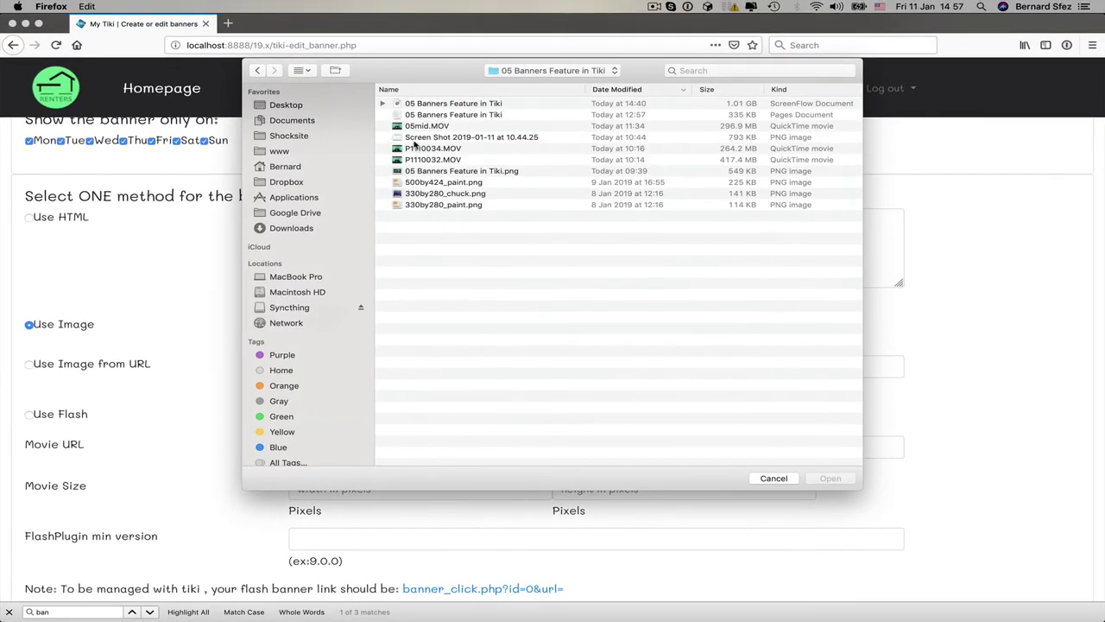
double_click(418, 182)
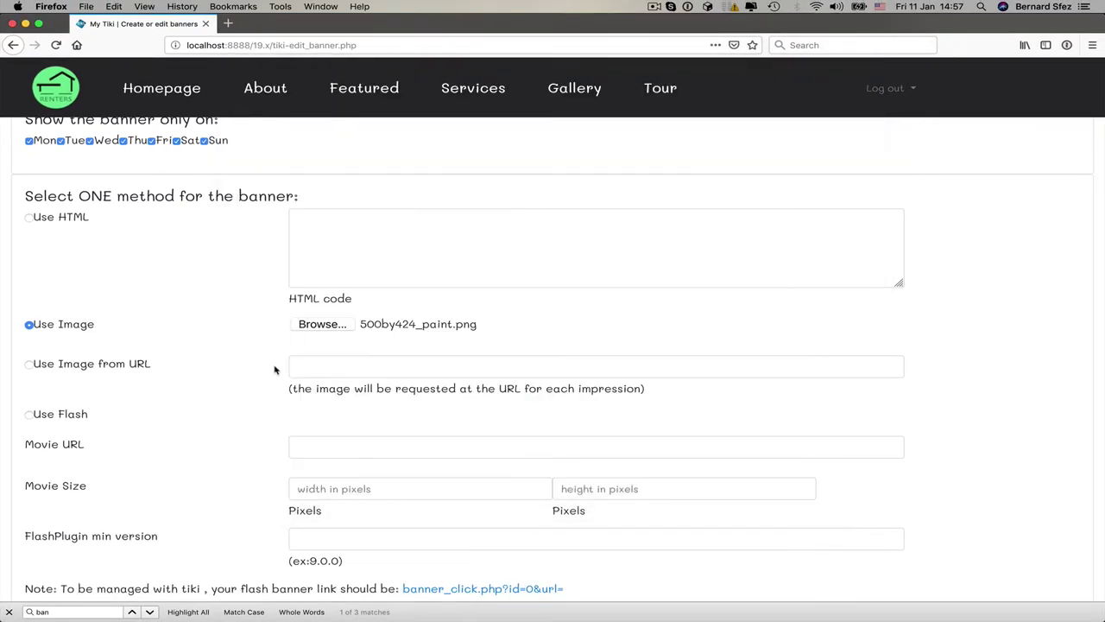
scroll(275, 369, down, 10)
click(86, 358)
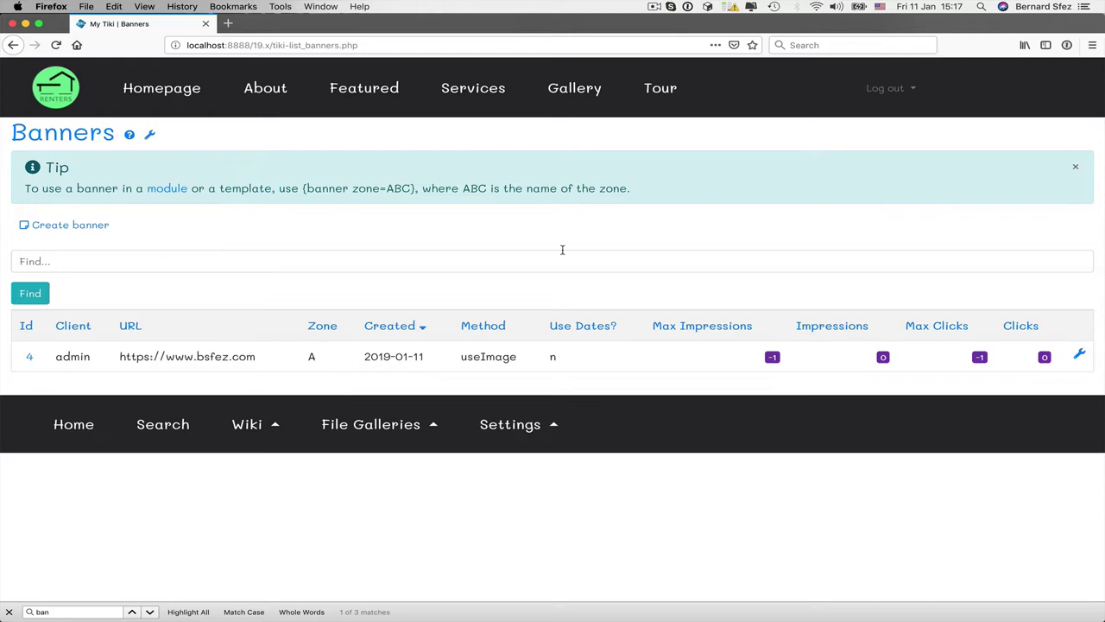
Highlight the {banner zone=ABC} tip text and return to the HomeRenters homepage
drag(417, 188, 302, 188)
key(ctrl+c)
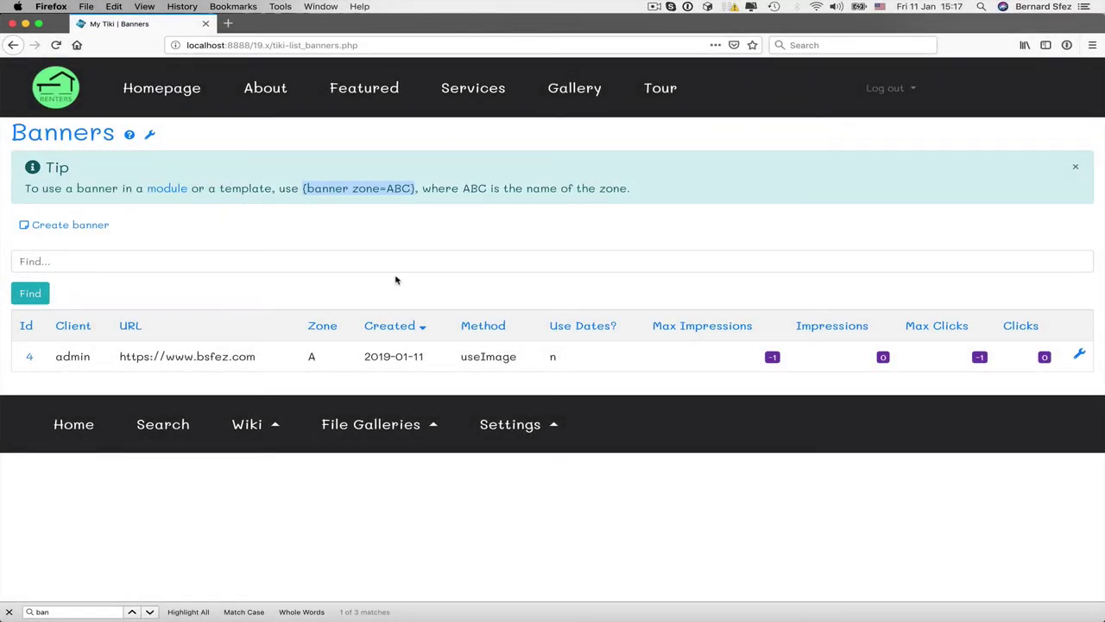
click(162, 94)
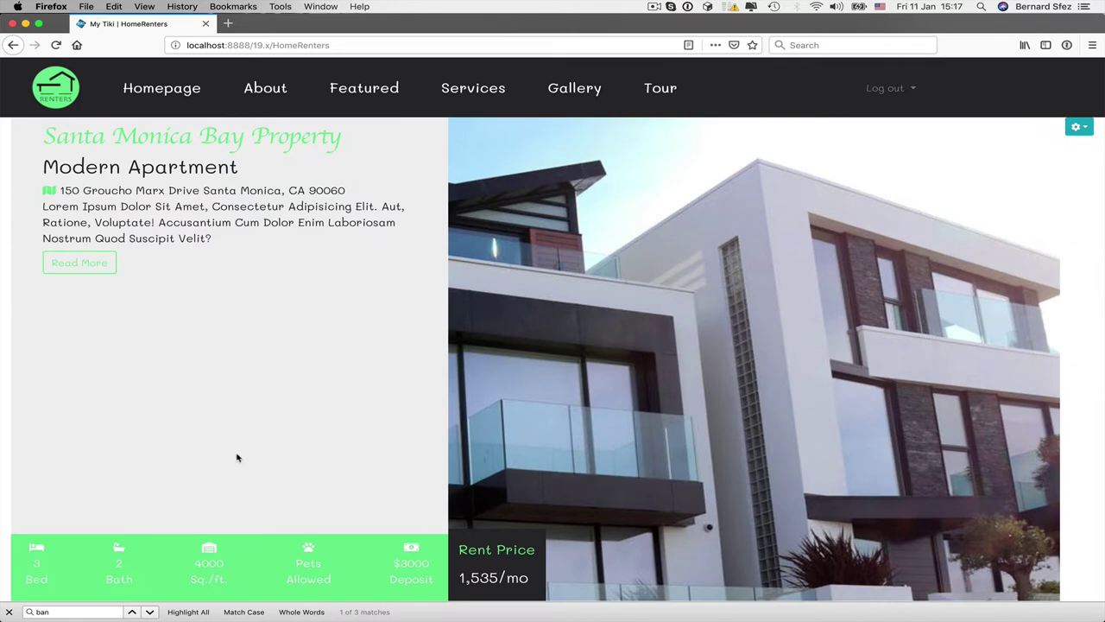
scroll(249, 449, down, 15)
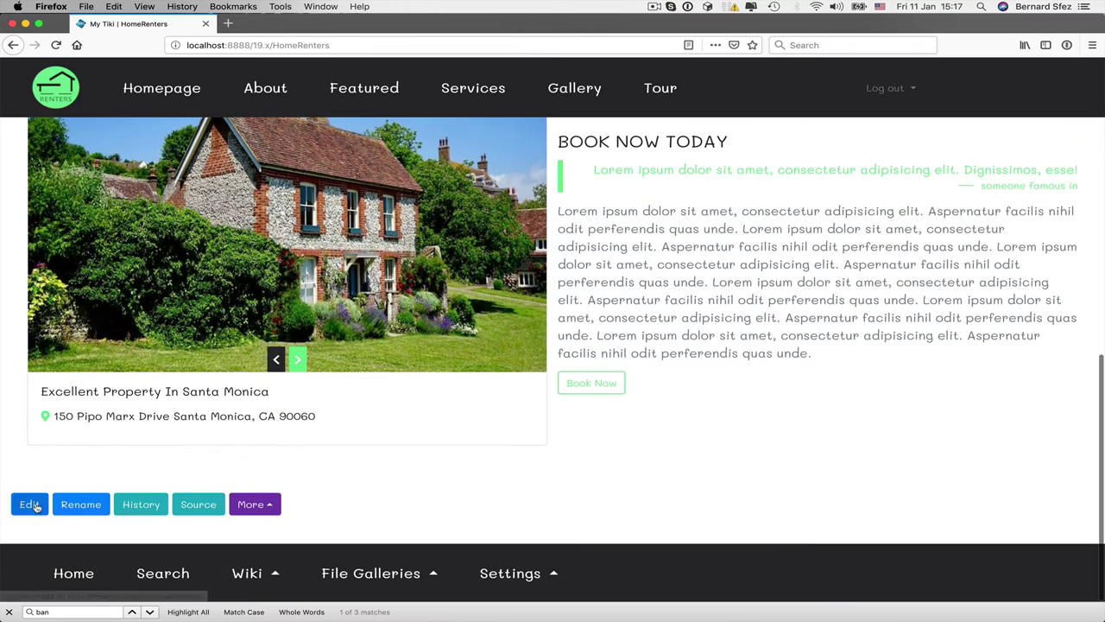
Replace the ~tc~banner placeholder~/tc~ line with {banner zone=A} and save HomeRenters as version 76
click(35, 507)
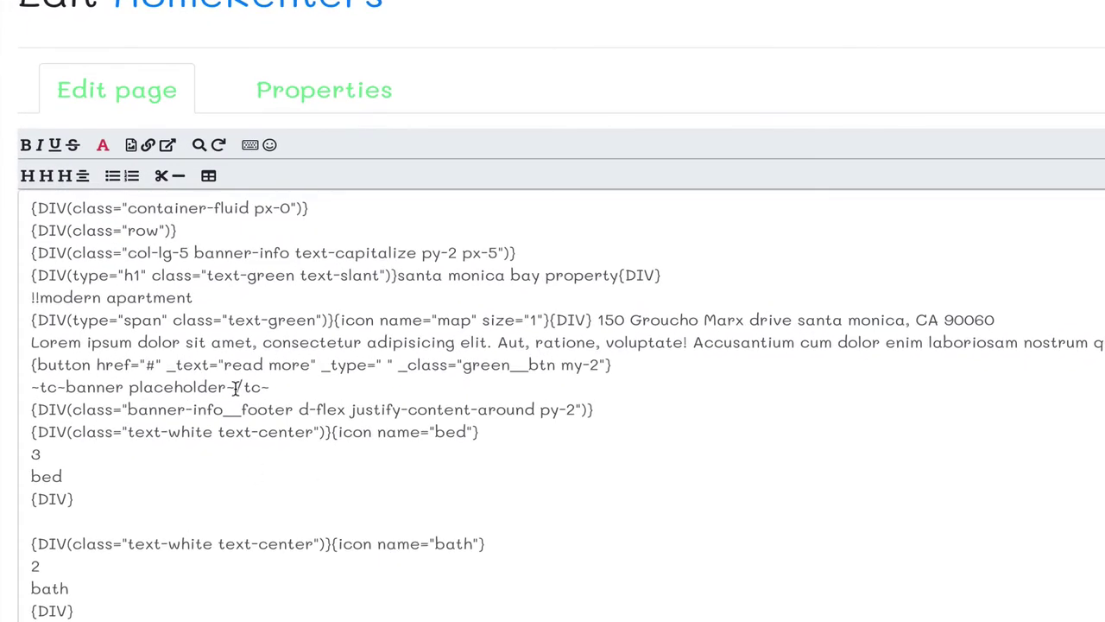
drag(273, 387, 15, 390)
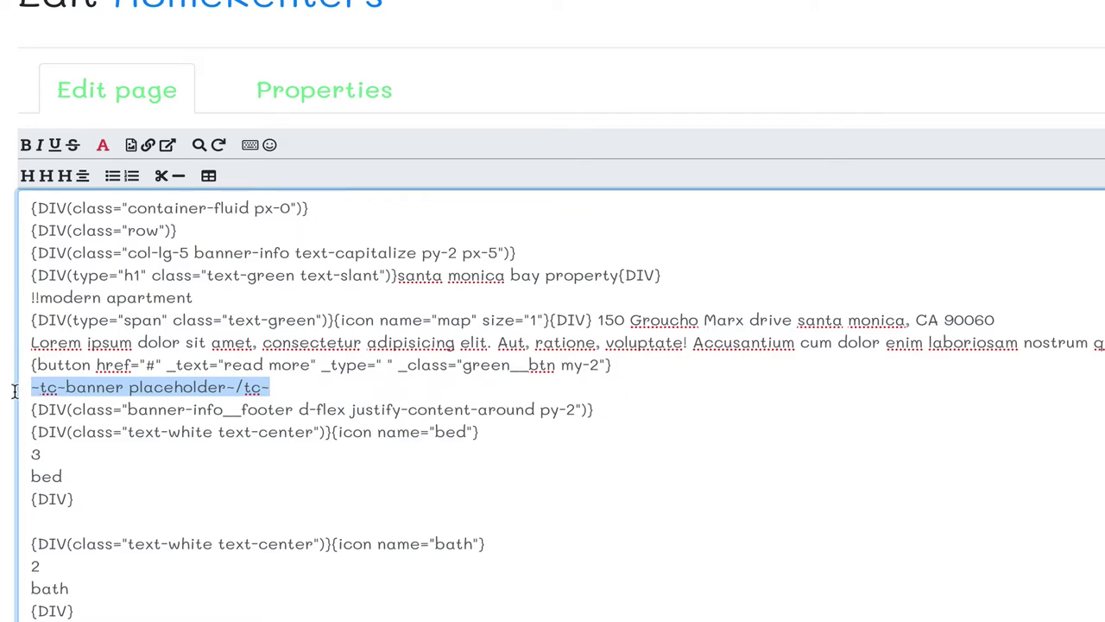
key(ctrl+v)
key(BackSpace)
key(BackSpace)
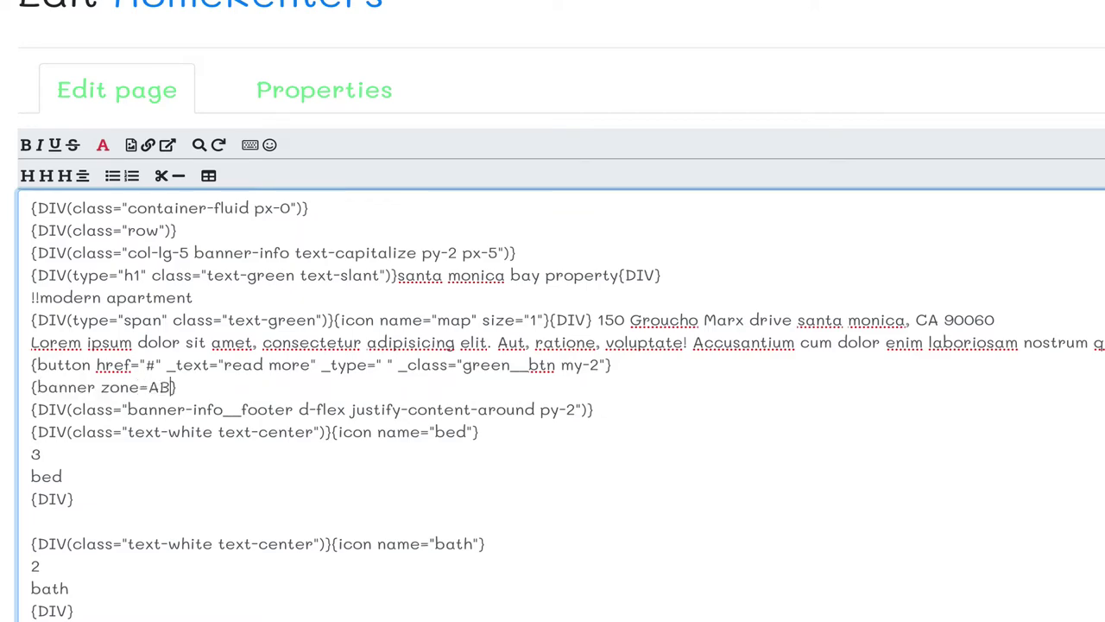
scroll(462, 541, down, 10)
scroll(292, 480, down, 3)
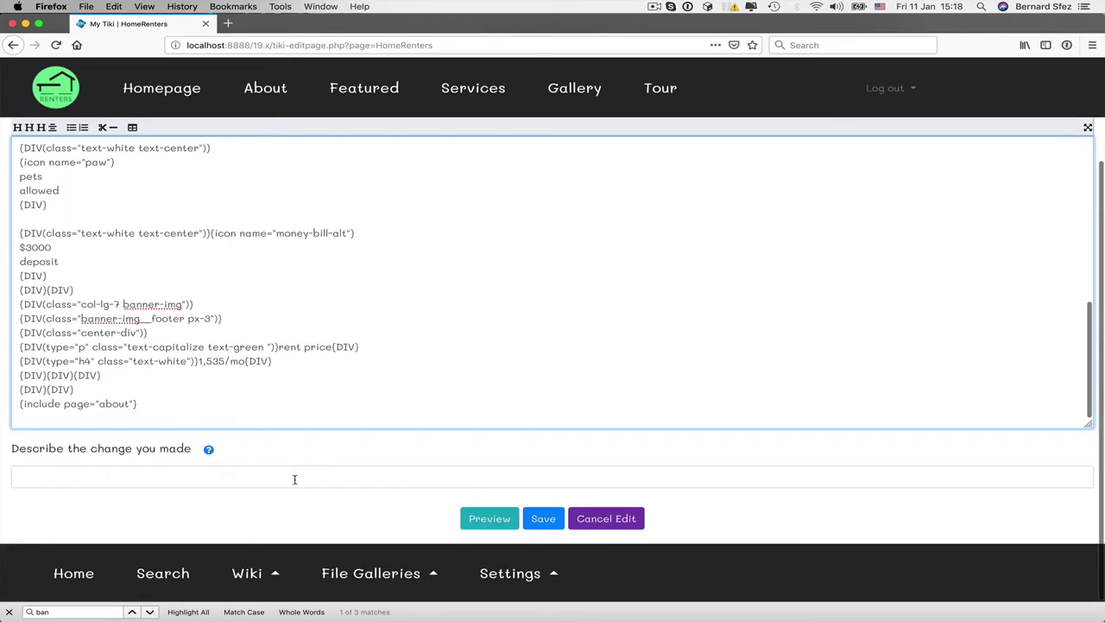
click(535, 518)
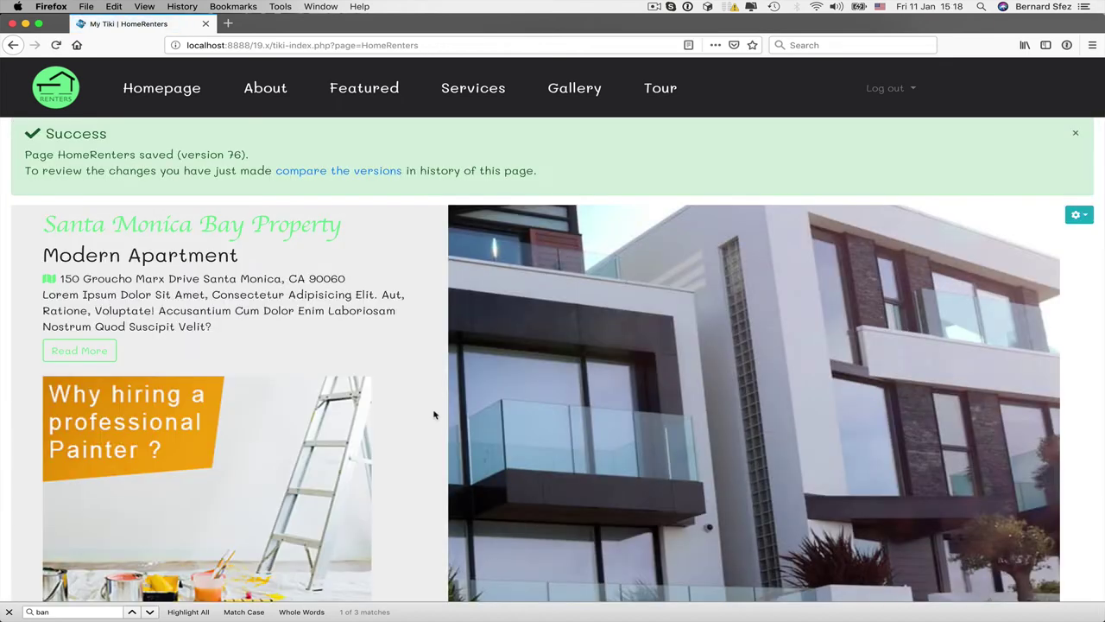
scroll(444, 388, down, 2)
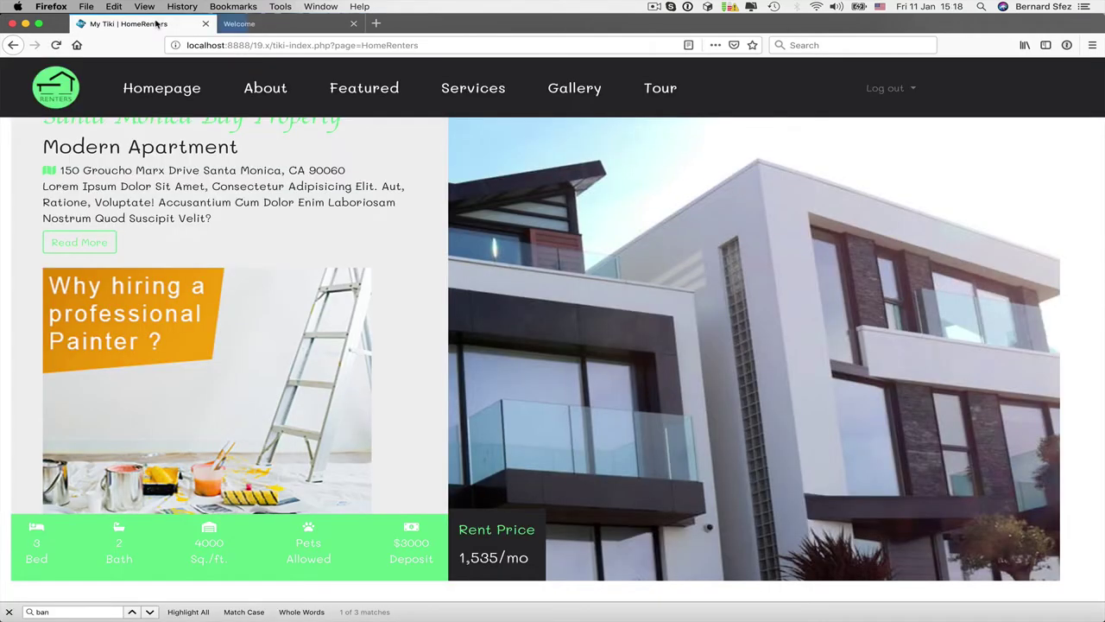
scroll(157, 24, down, 1)
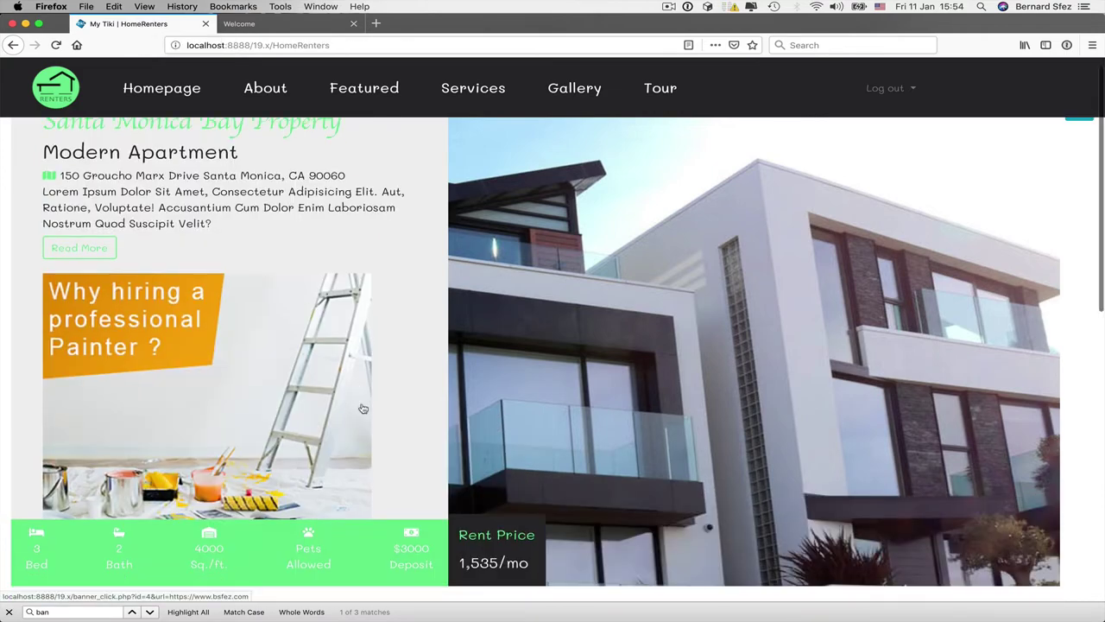
scroll(481, 545, down, 5)
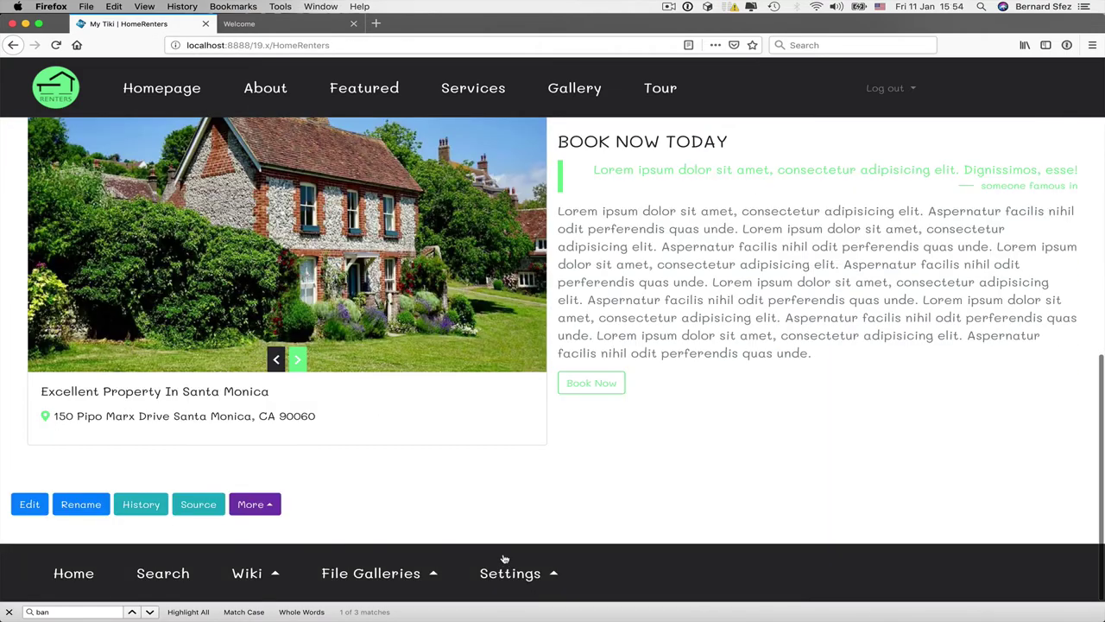
Go to the Banners admin page and view Stats for banner 4 in zone A
click(507, 574)
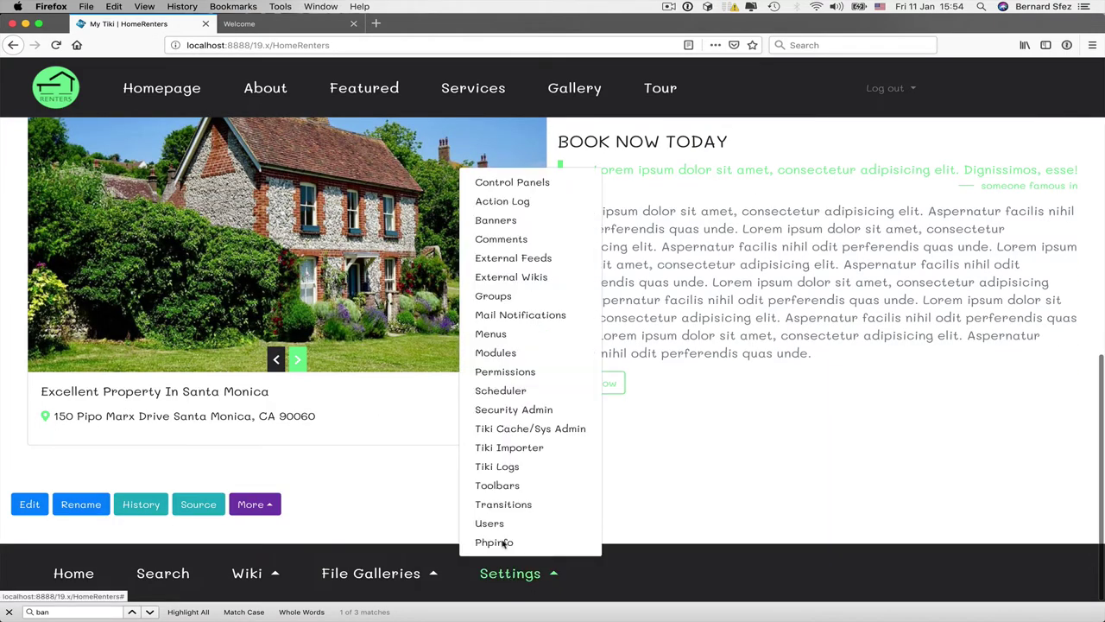
click(509, 228)
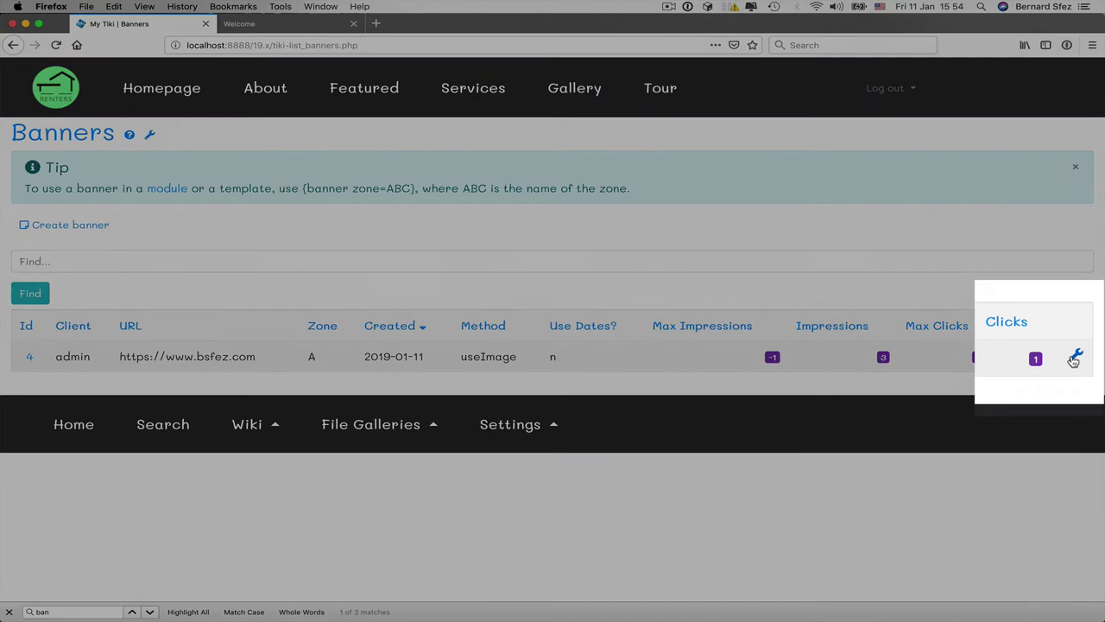
mouse_move(1071, 356)
click(1017, 329)
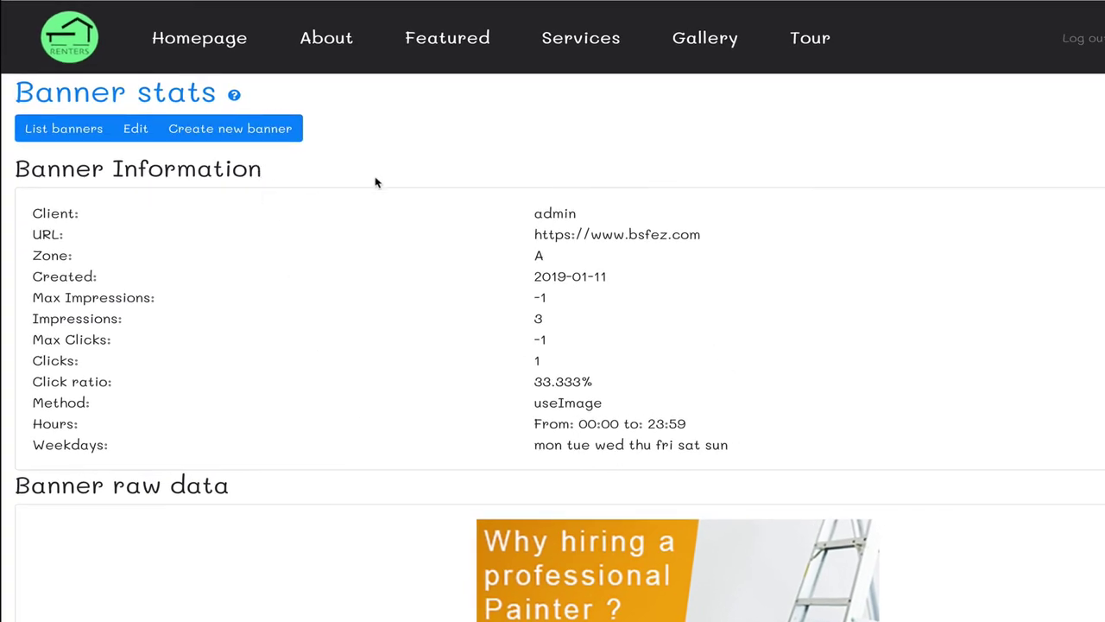
Highlight the Client row and reload banner 4's stats, now 4 impressions and ratio 25
drag(593, 212, 64, 201)
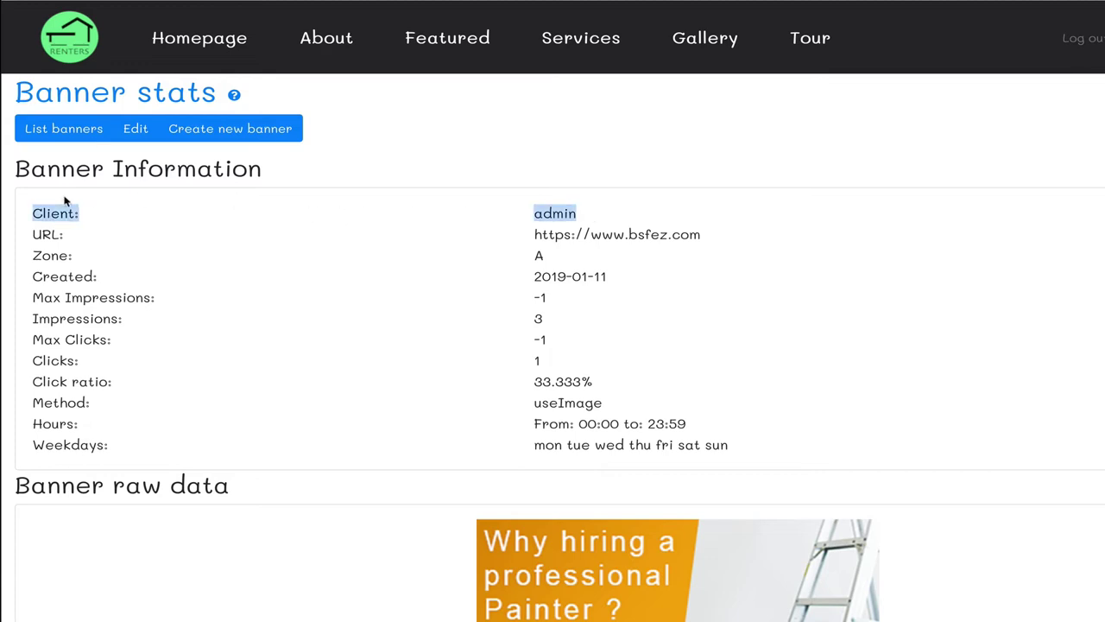
click(230, 248)
click(132, 101)
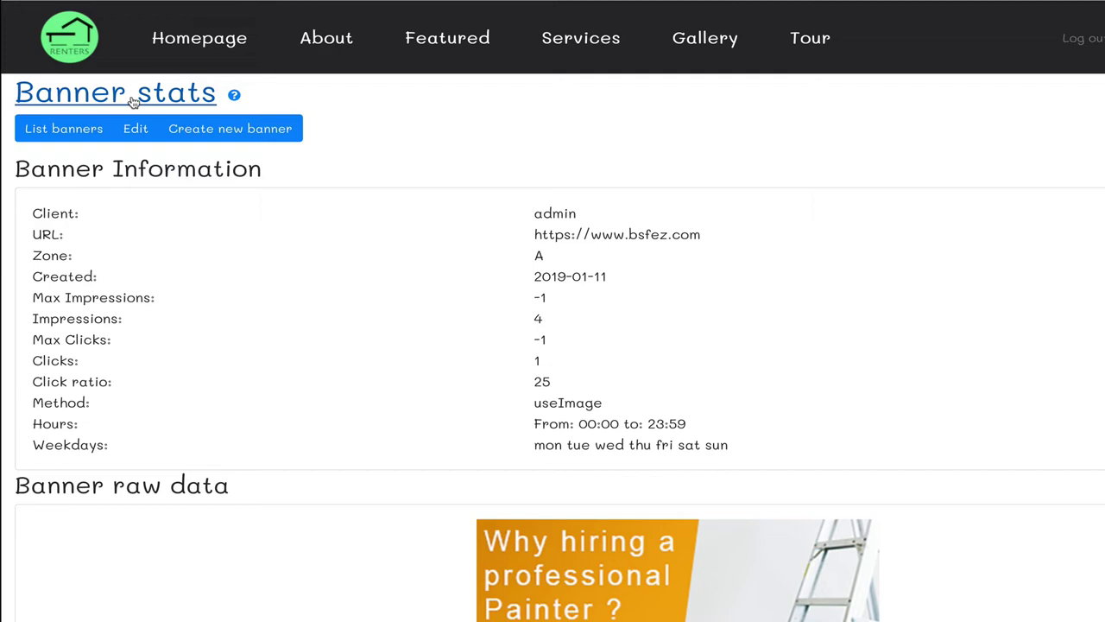
Start a new banner and check the Client dropdown, keeping admin as the client
click(209, 136)
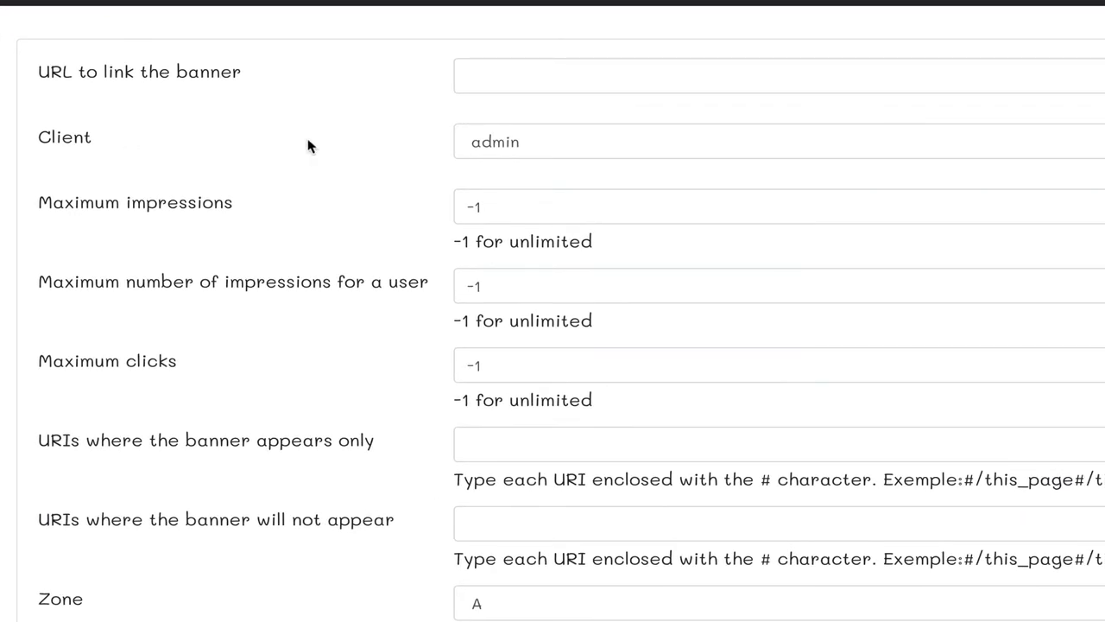
click(480, 144)
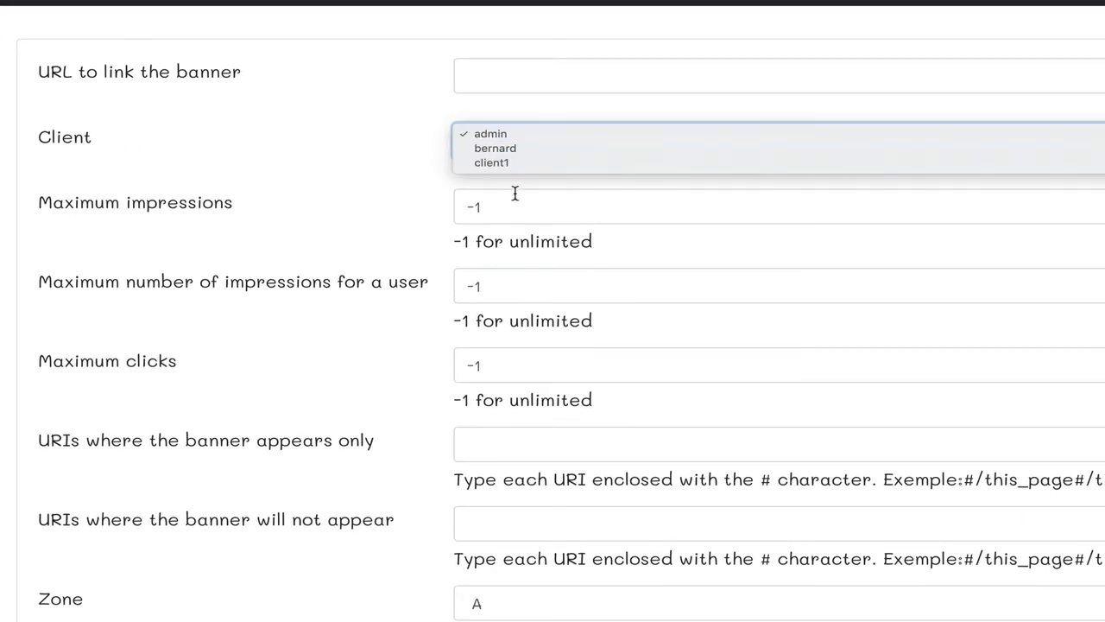
click(276, 147)
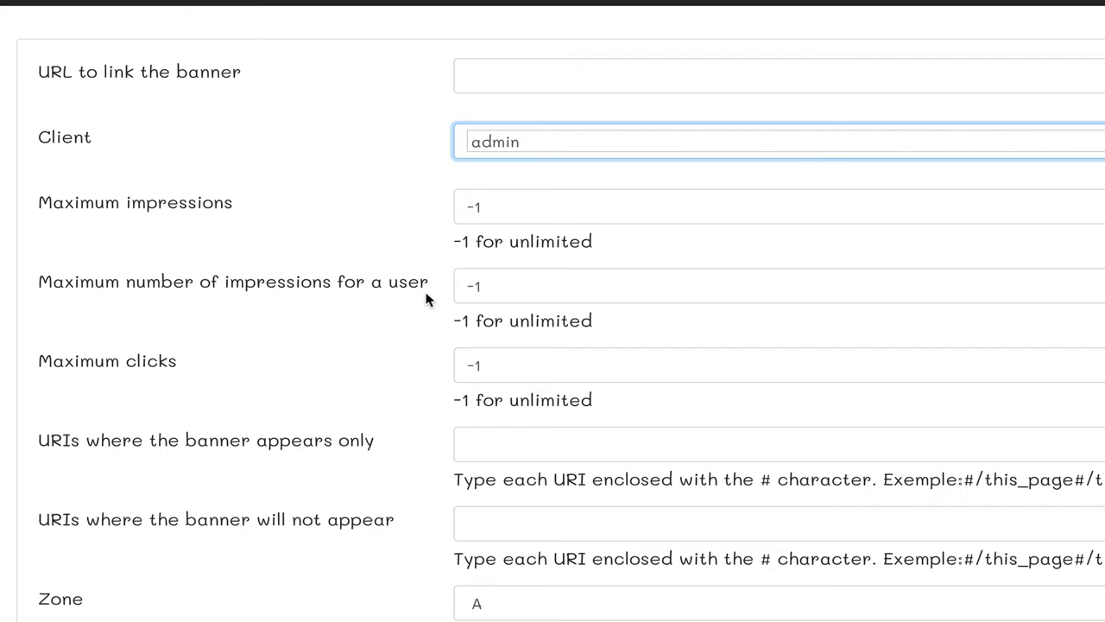
Scroll through the new-banner form's options, highlighting the word 'method' in the heading
scroll(426, 299, down, 1)
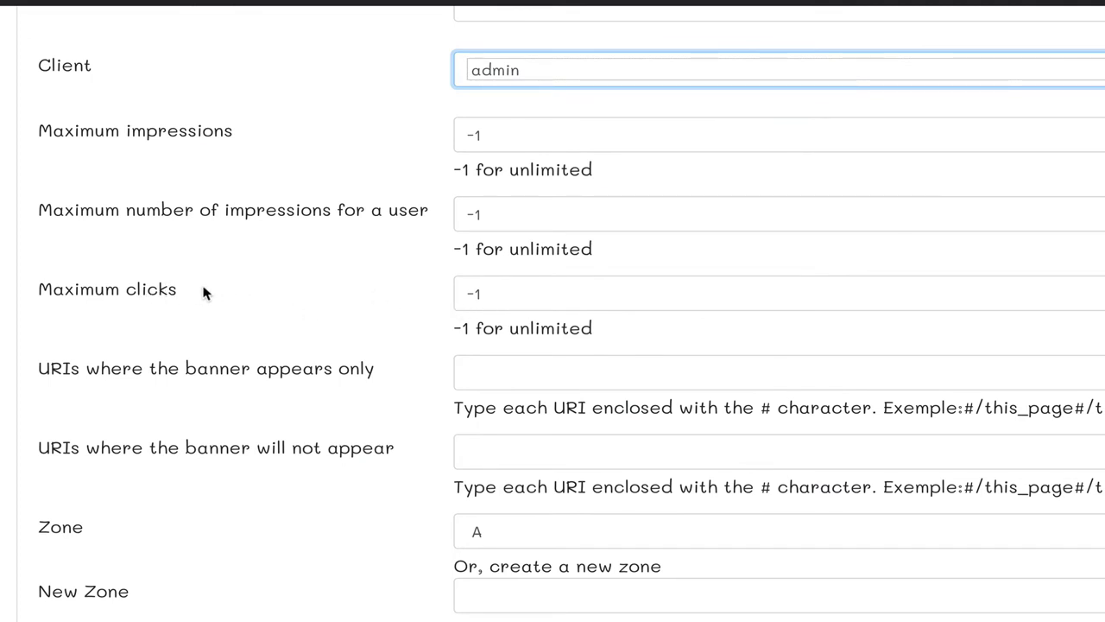
scroll(205, 290, down, 3)
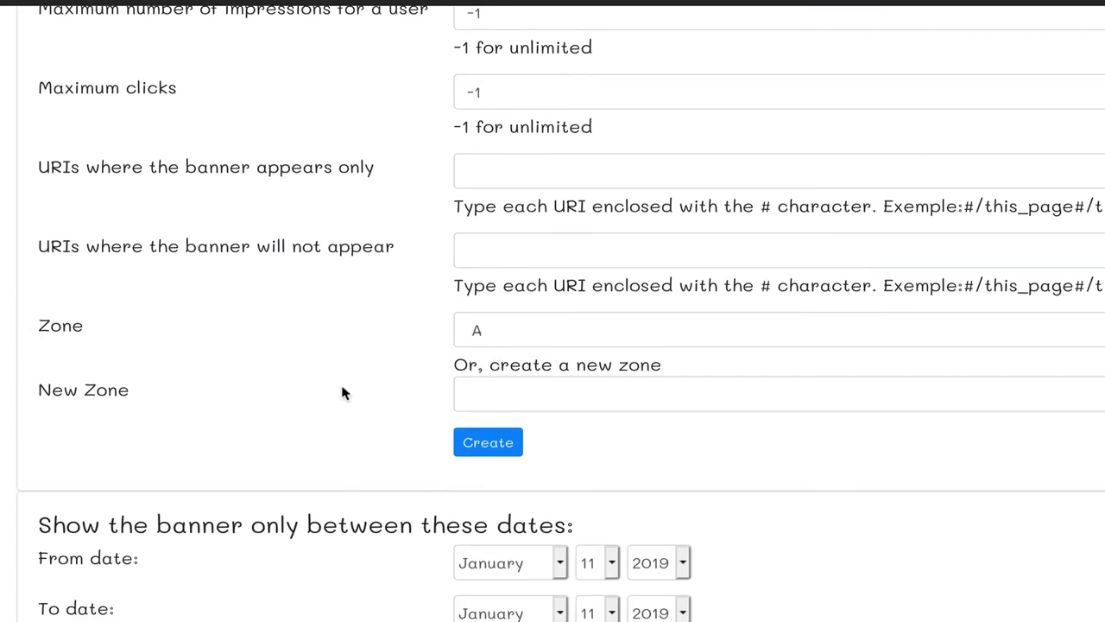
scroll(343, 391, down, 5)
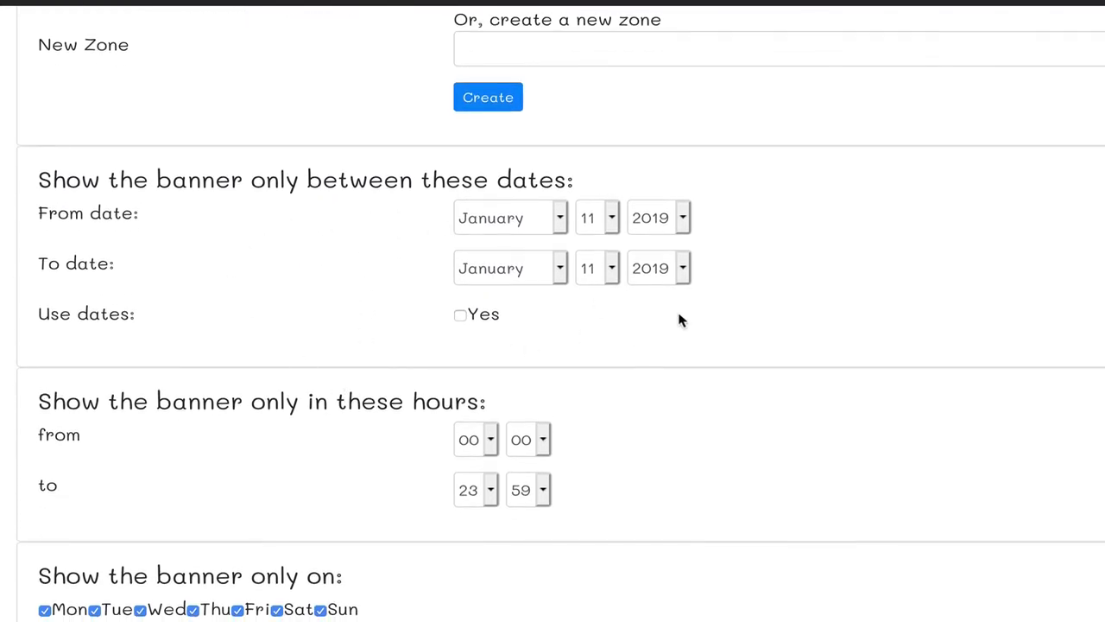
scroll(679, 321, down, 3)
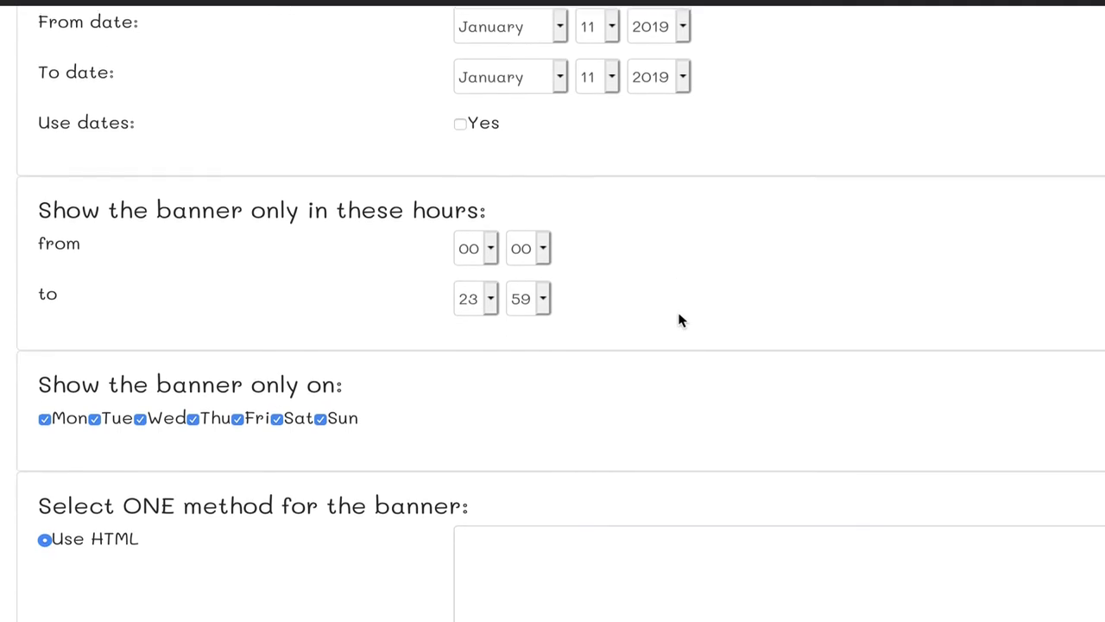
scroll(640, 328, down, 4)
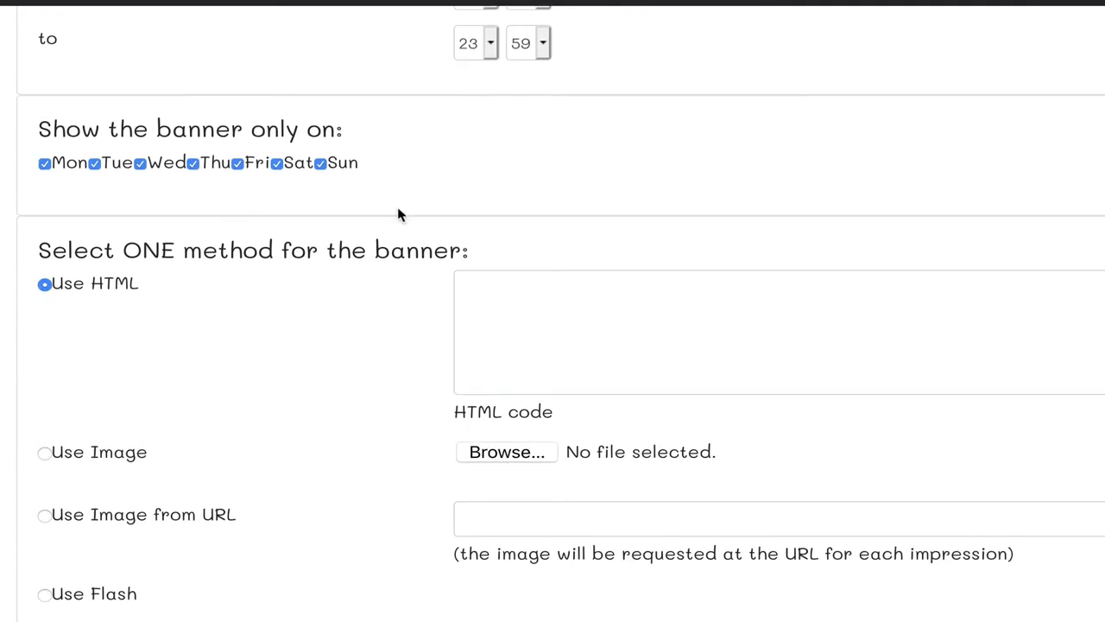
scroll(364, 199, down, 2)
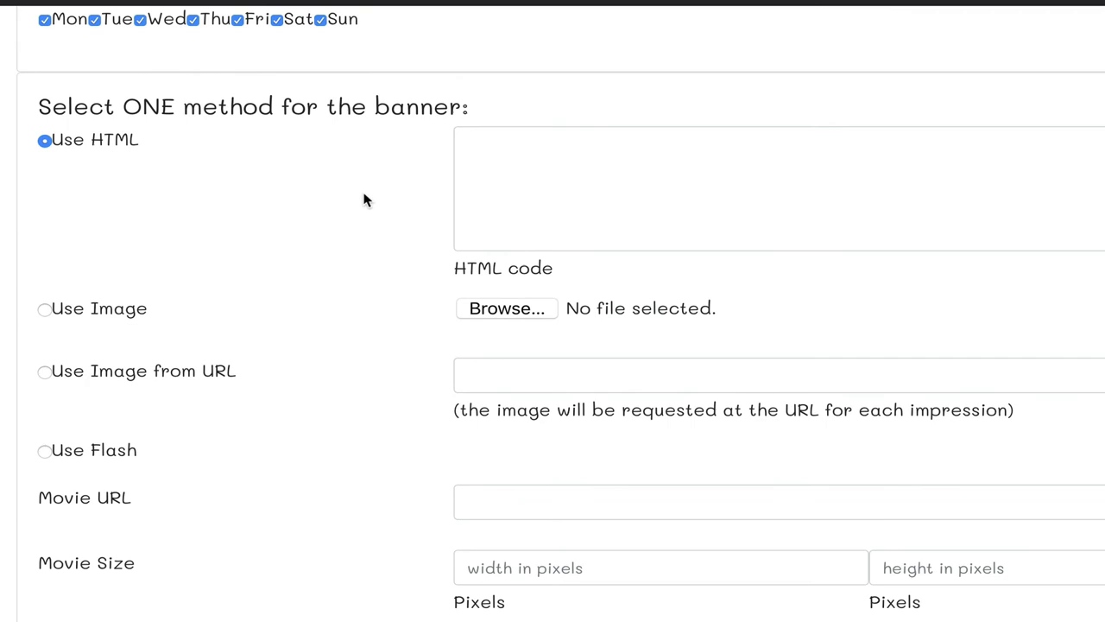
double_click(250, 106)
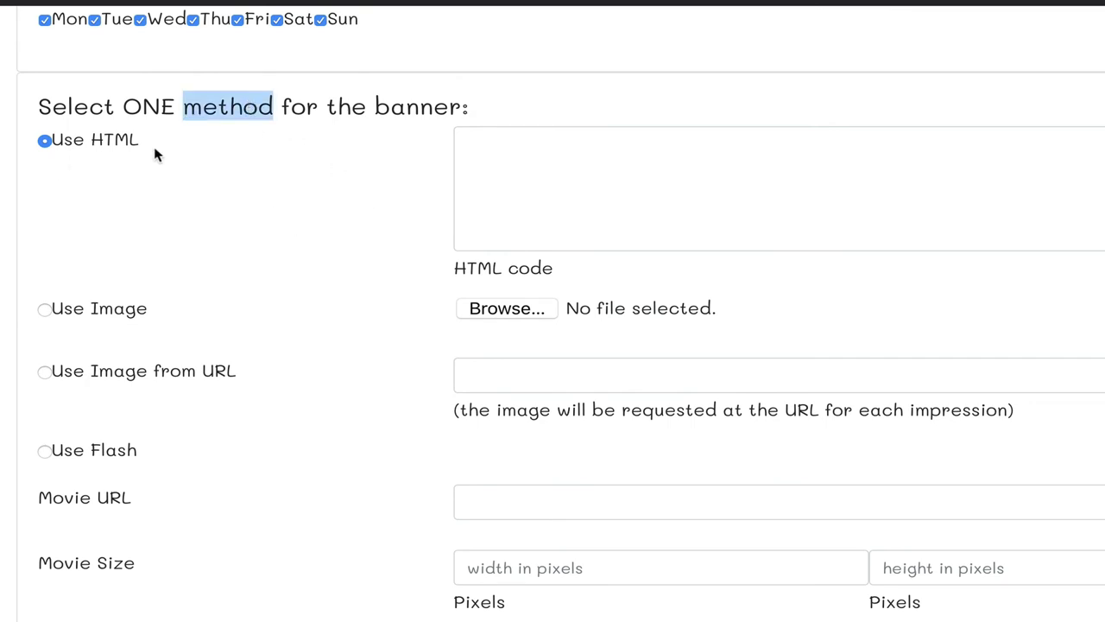
Click into the banner's HTML code box and scroll back up through the form
click(613, 234)
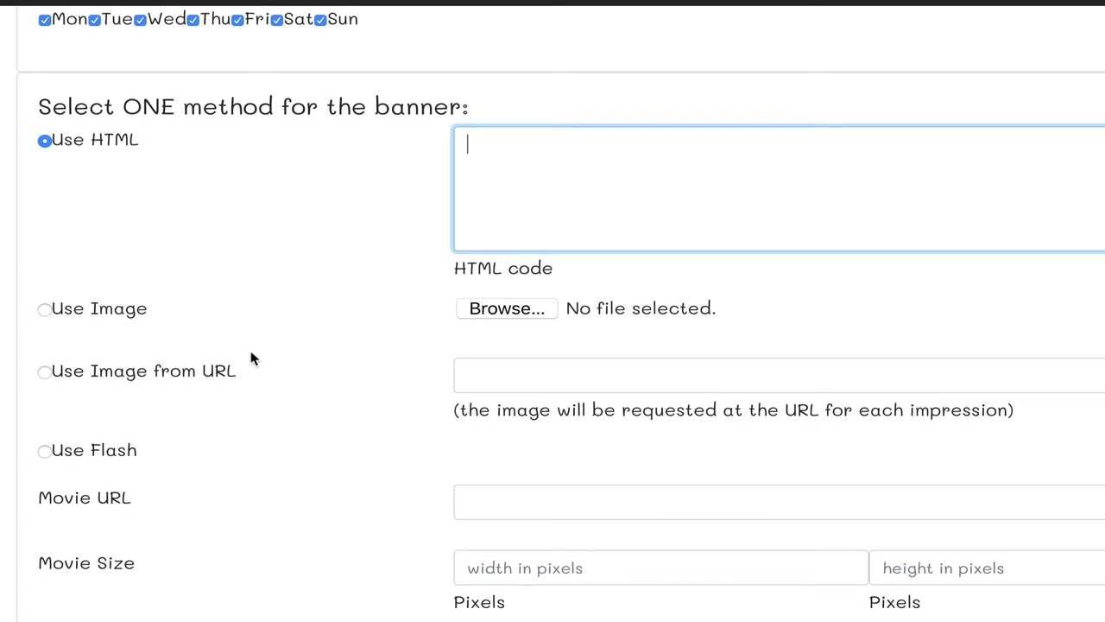
scroll(250, 358, down, 3)
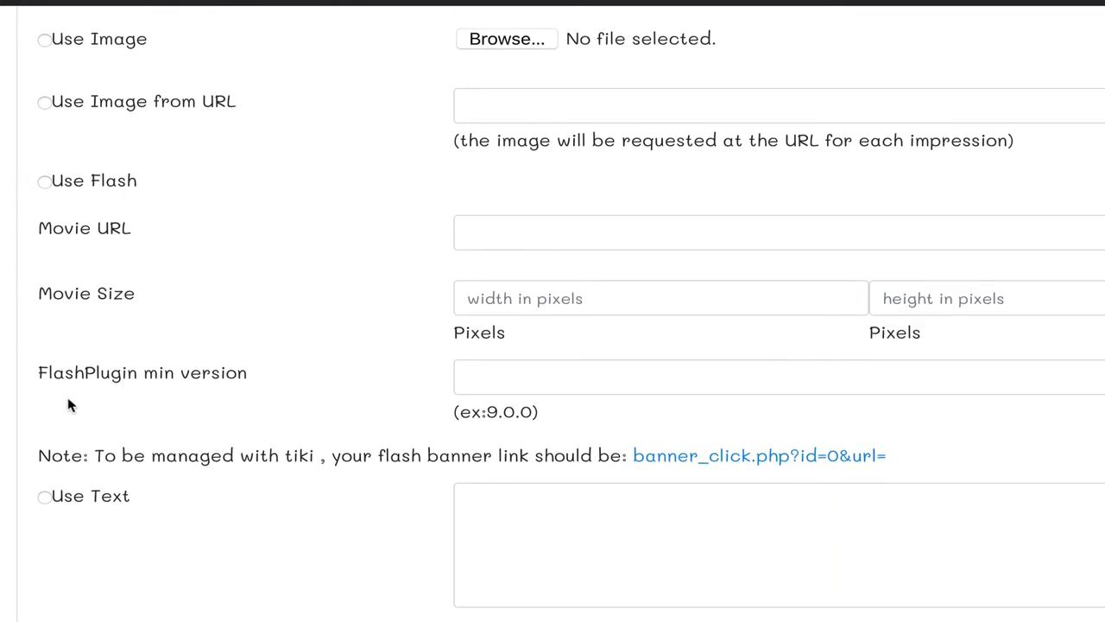
scroll(92, 450, down, 3)
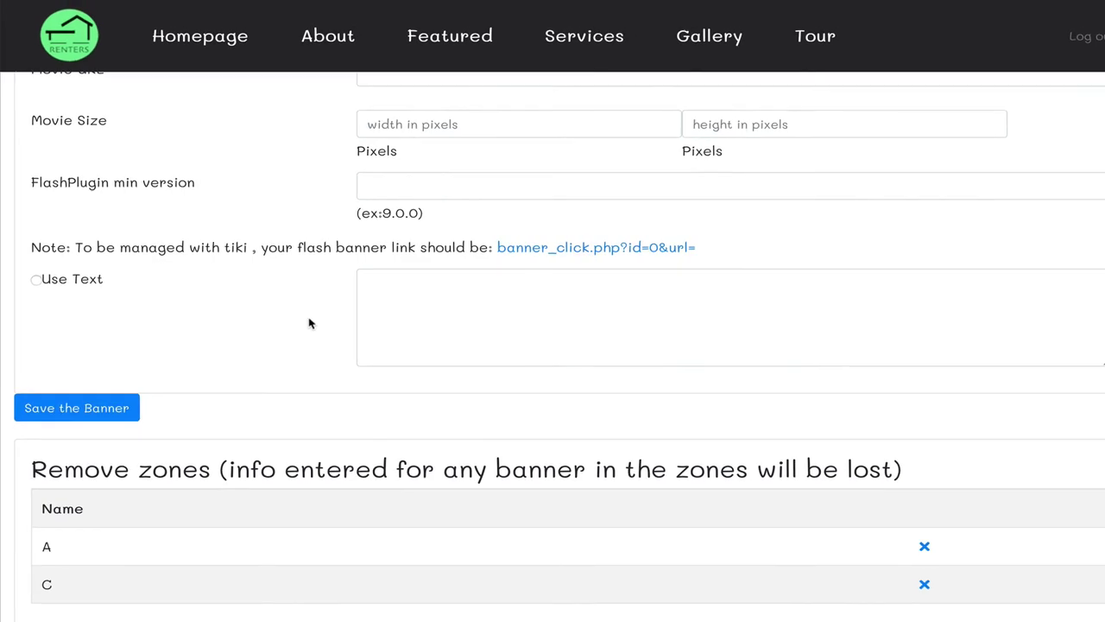
scroll(280, 321, up, 5)
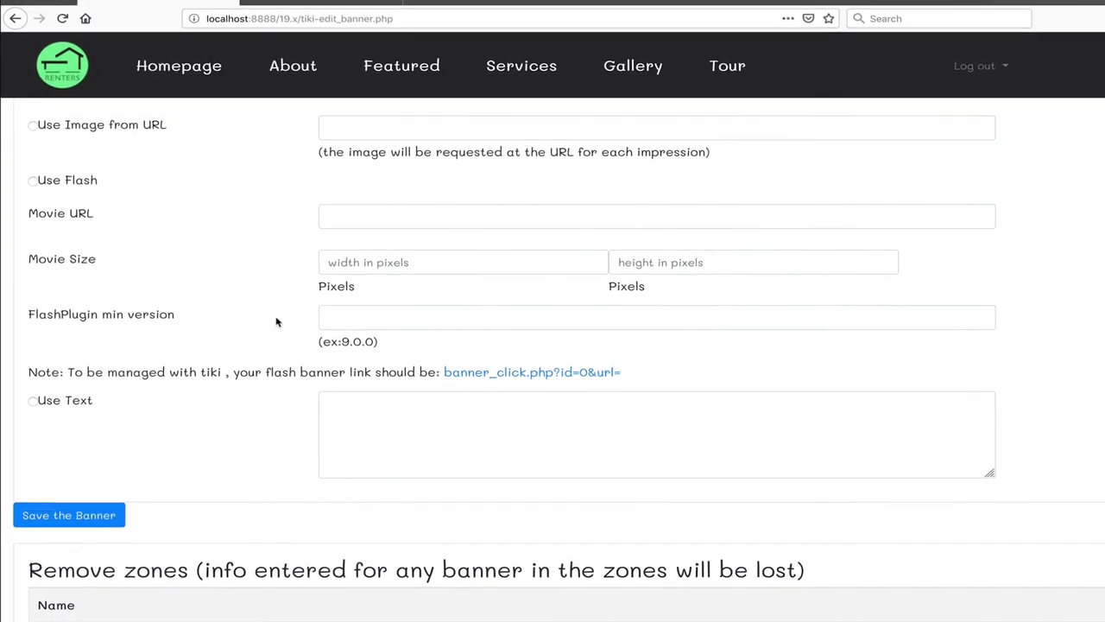
scroll(268, 321, up, 10)
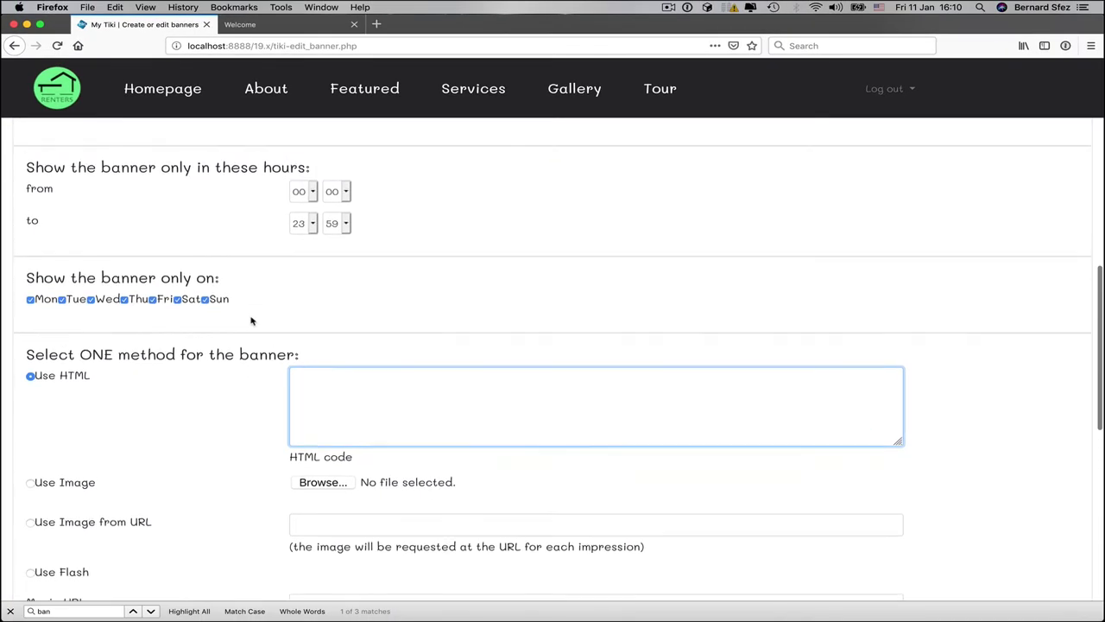
scroll(252, 321, up, 10)
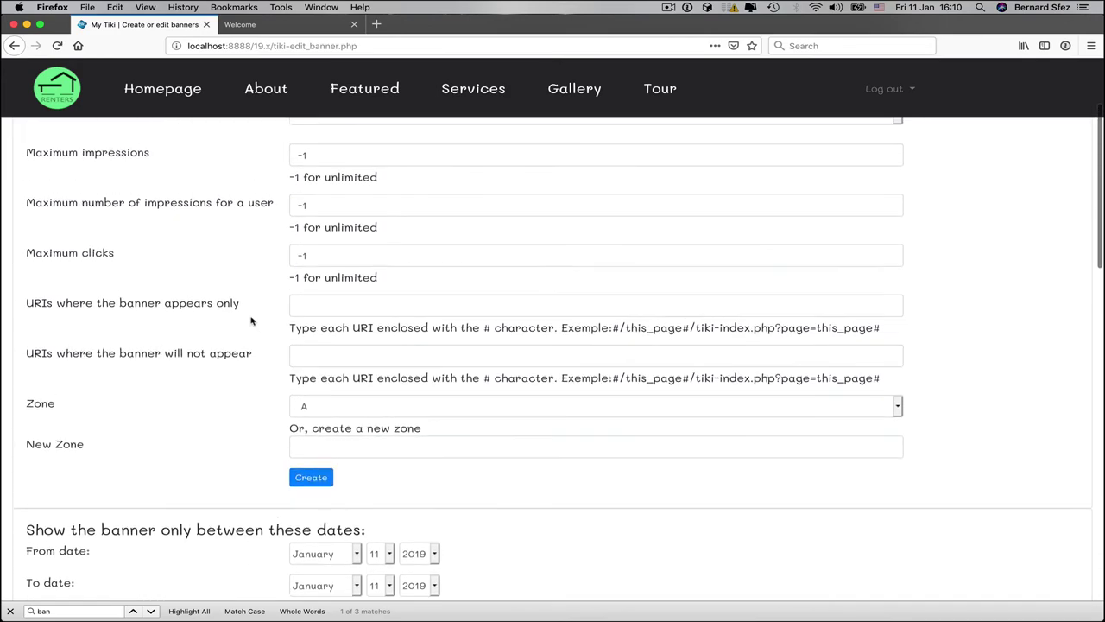
scroll(252, 321, up, 2)
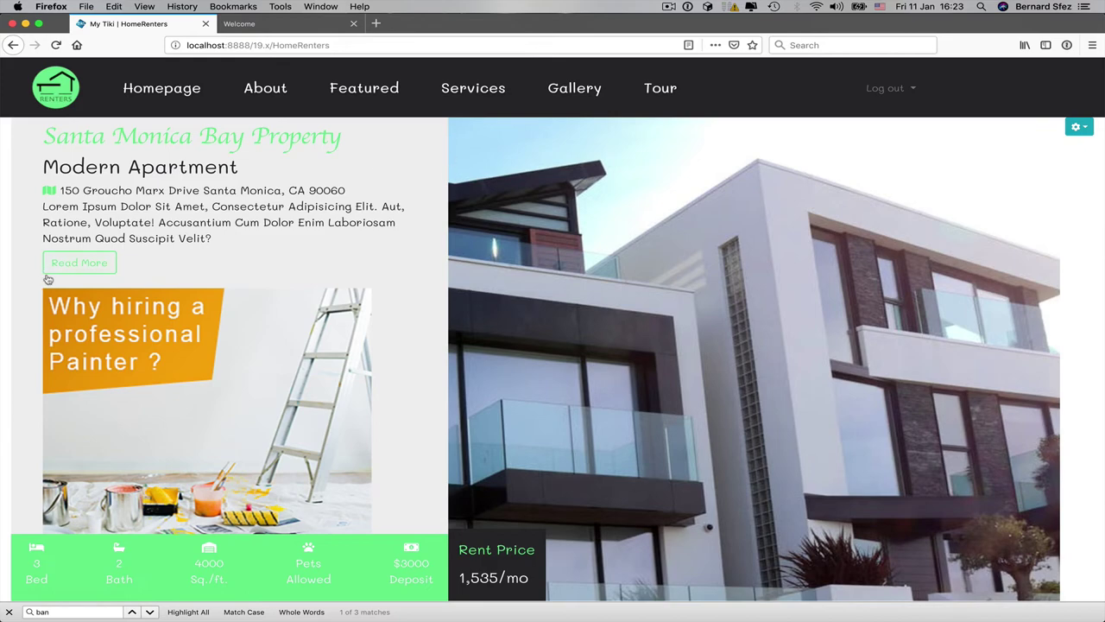
Copy the loan banner's tracking-link code from the MaxBounty campaign in Safari, then return to Firefox
scroll(774, 366, down, 10)
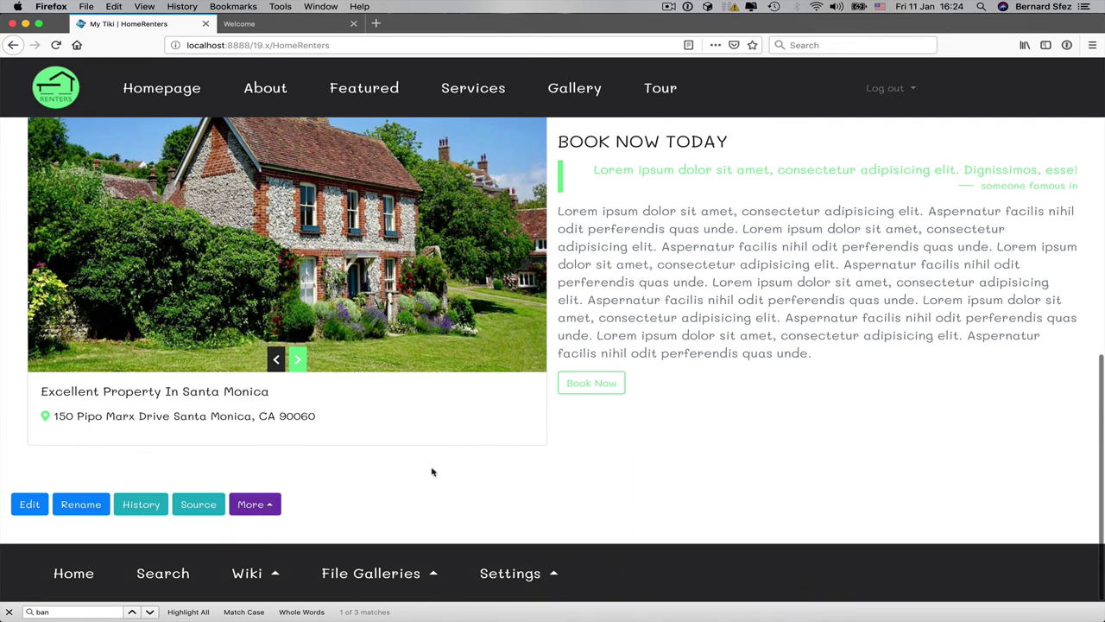
scroll(432, 472, up, 10)
scroll(432, 471, up, 1)
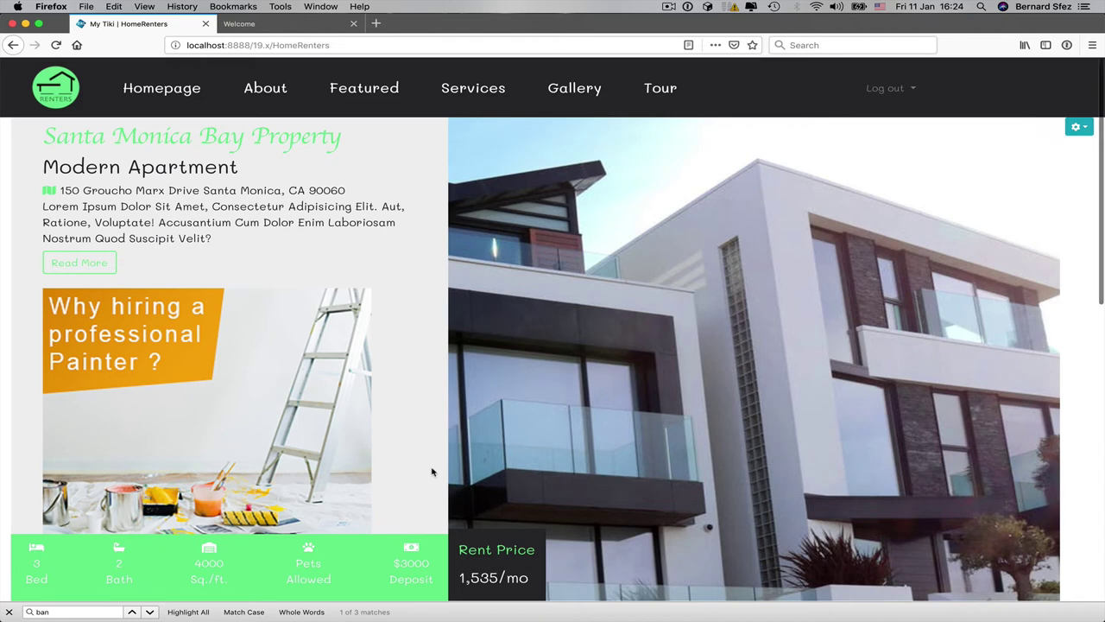
scroll(431, 472, down, 1)
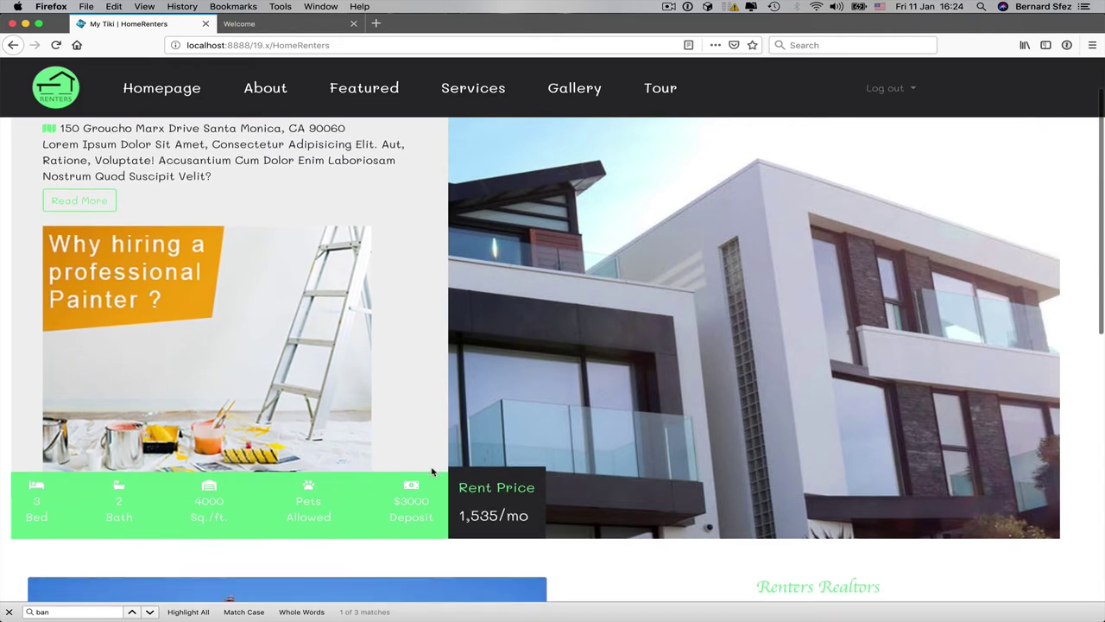
scroll(432, 471, down, 6)
scroll(432, 471, down, 1)
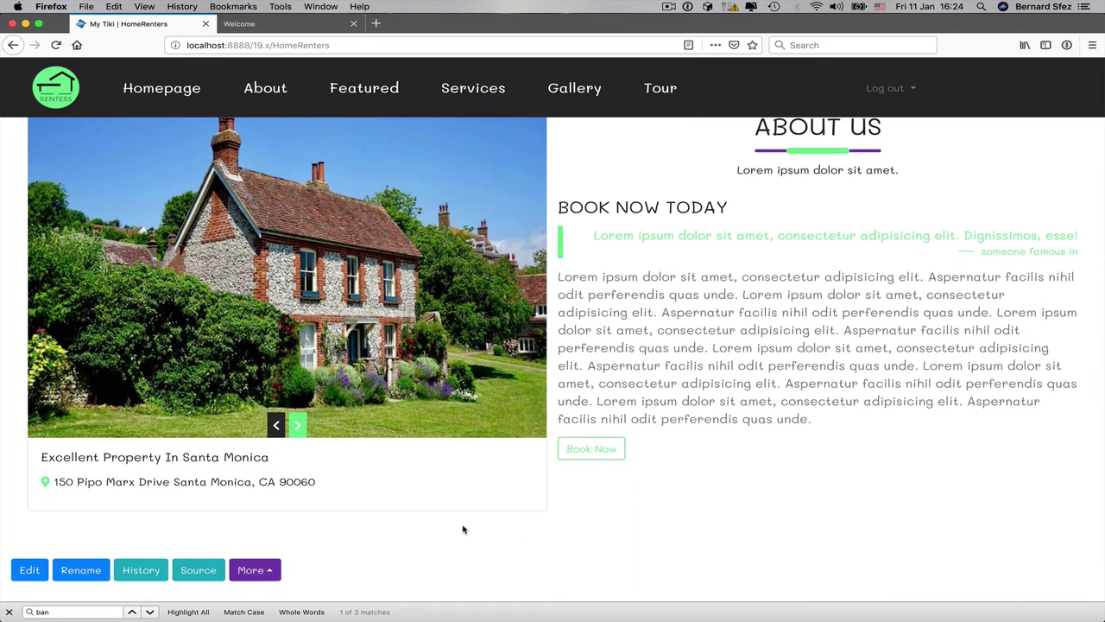
key(super+Tab)
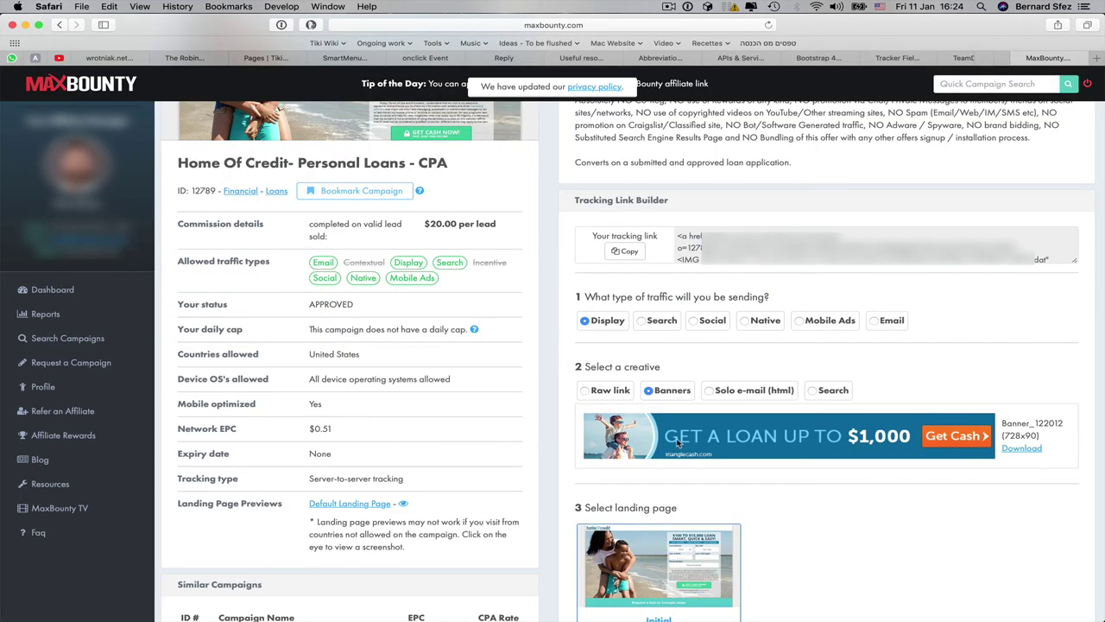
click(619, 256)
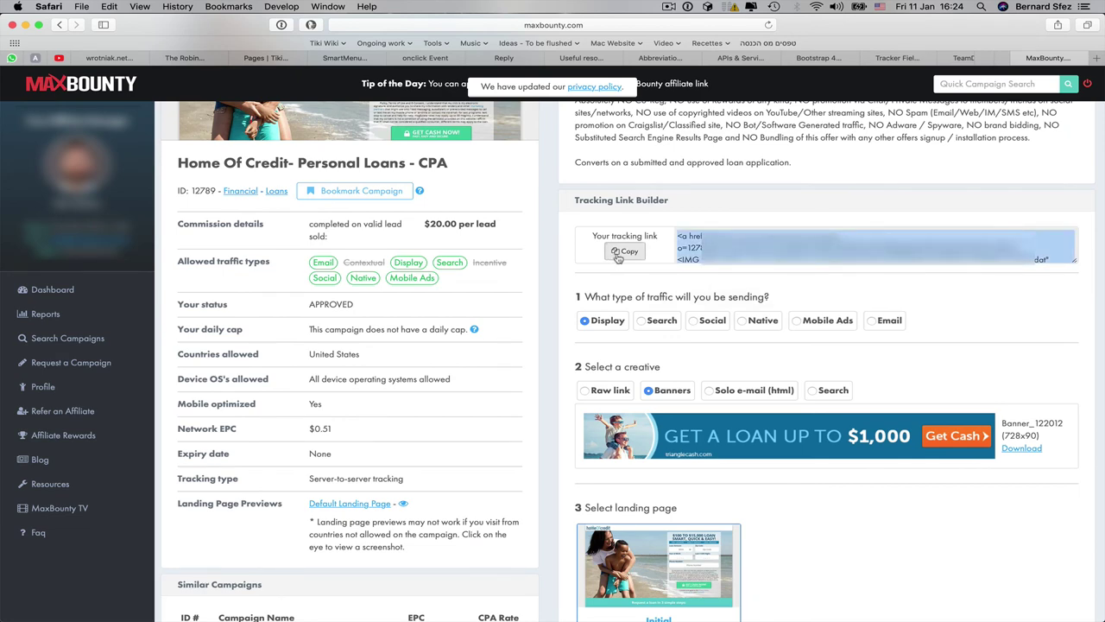
key(super+Tab)
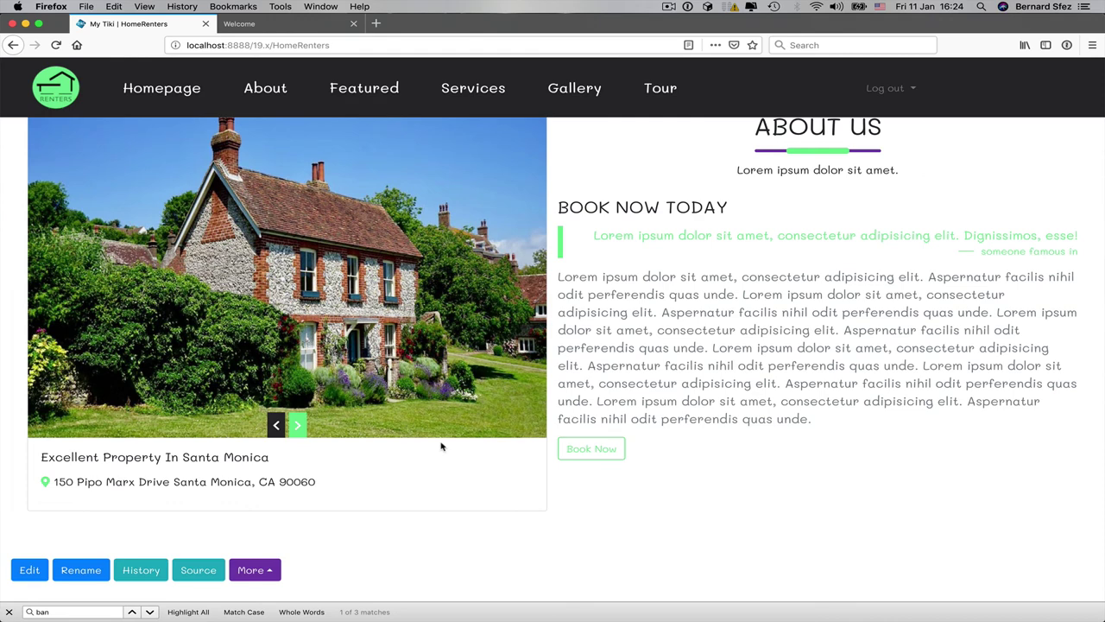
Open Modules administration on its Custom Modules tab
scroll(440, 446, down, 2)
click(501, 572)
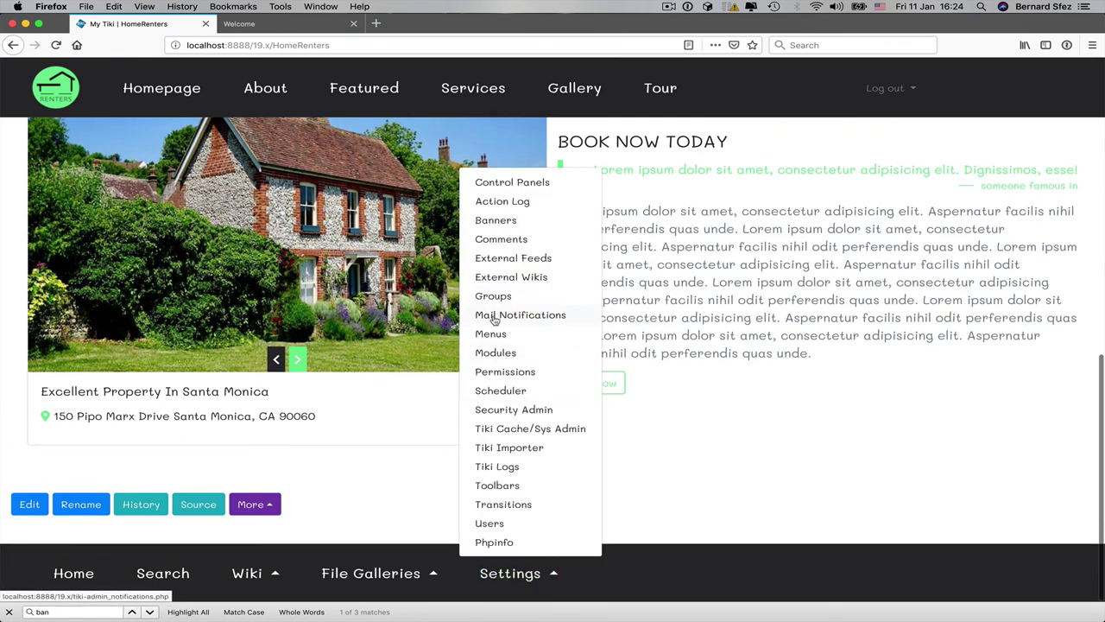
click(496, 352)
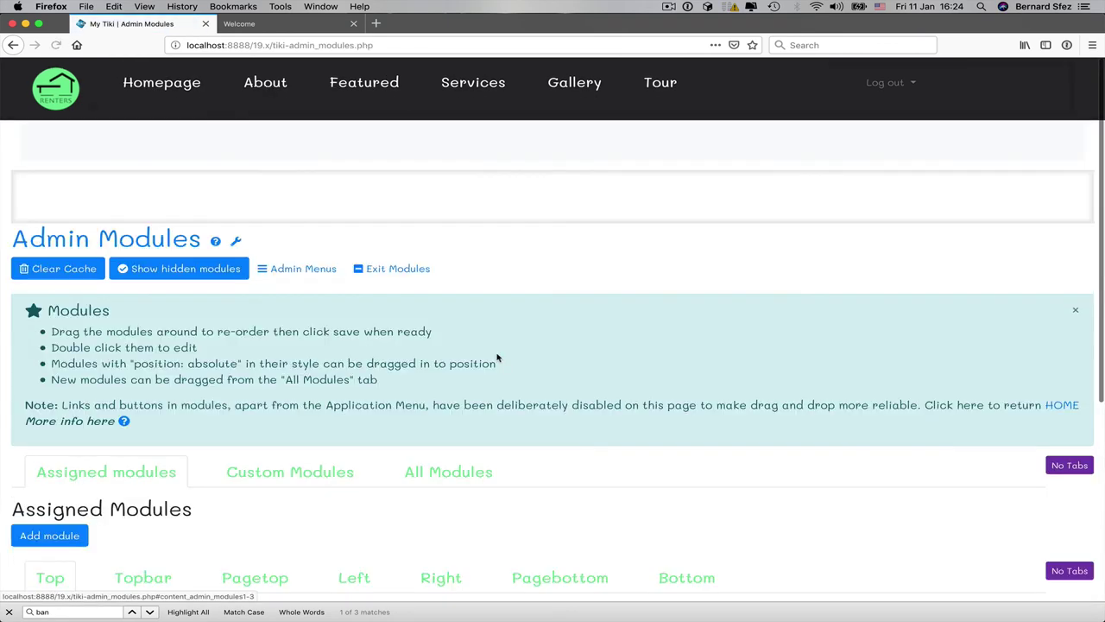
scroll(389, 328, down, 4)
click(324, 286)
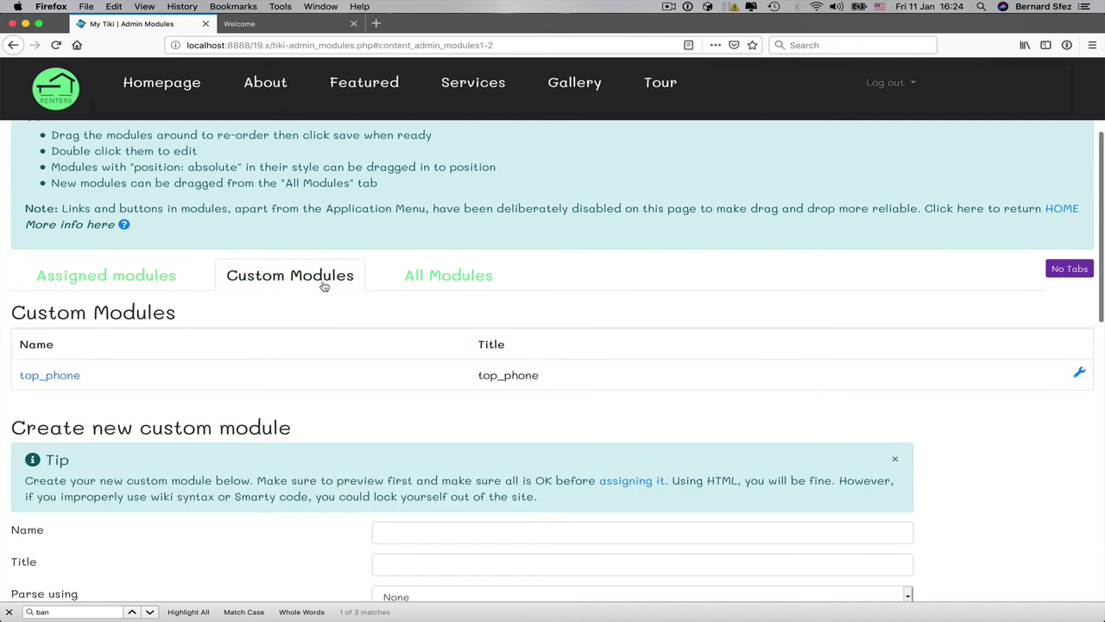
Create custom module 'mybanner' with the pasted loan-banner code as its data
scroll(323, 285, down, 5)
click(383, 309)
text(m)
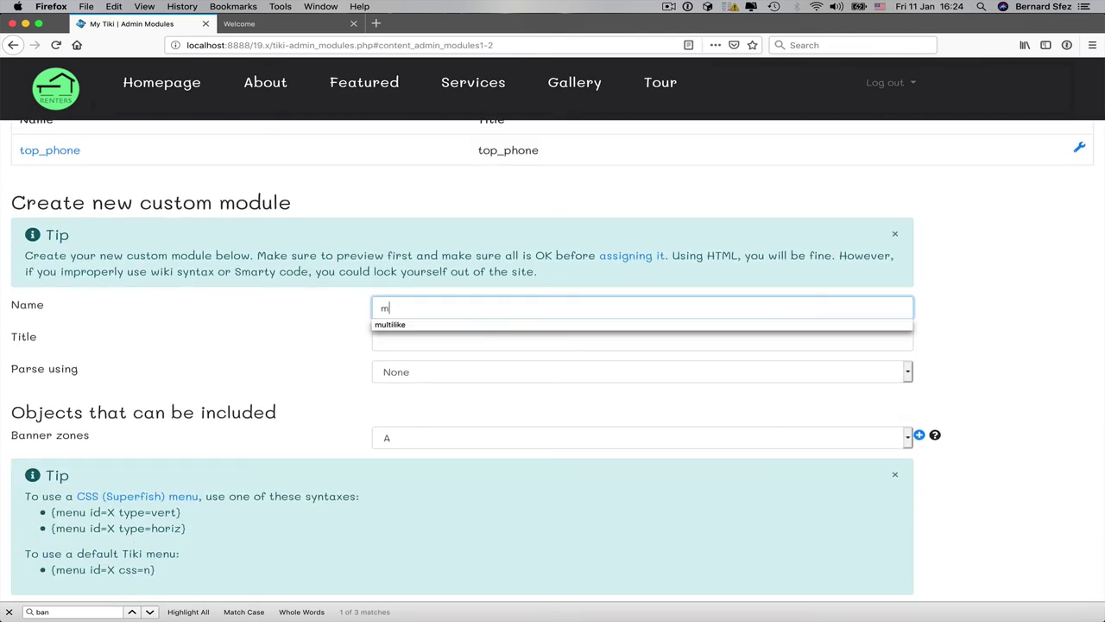
text(ybanner)
scroll(237, 357, down, 3)
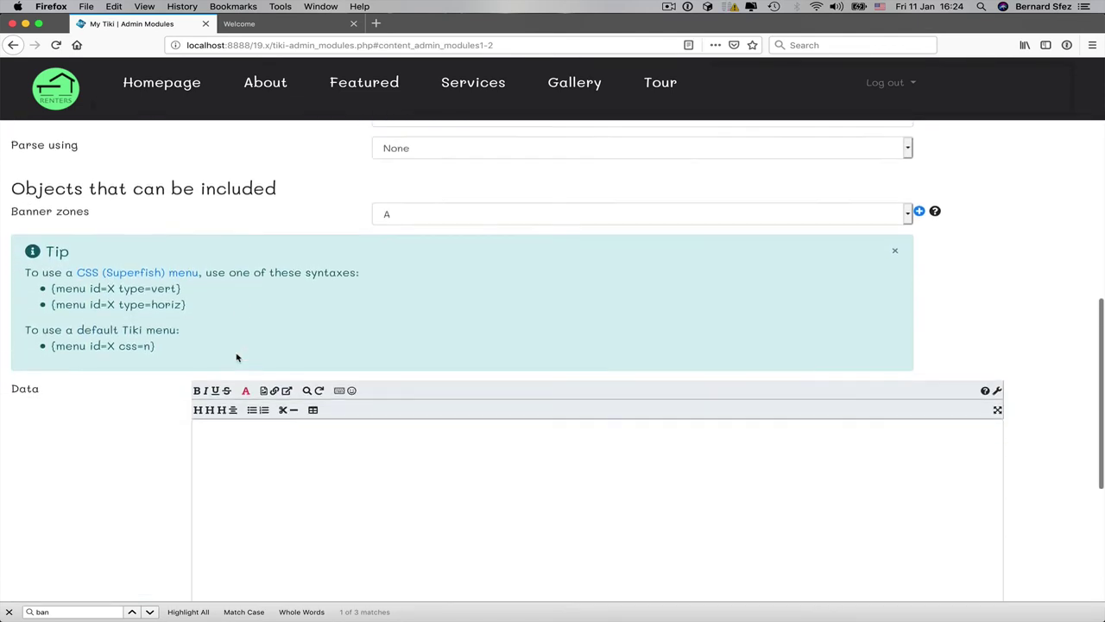
click(279, 471)
key(super+v)
scroll(279, 471, down, 5)
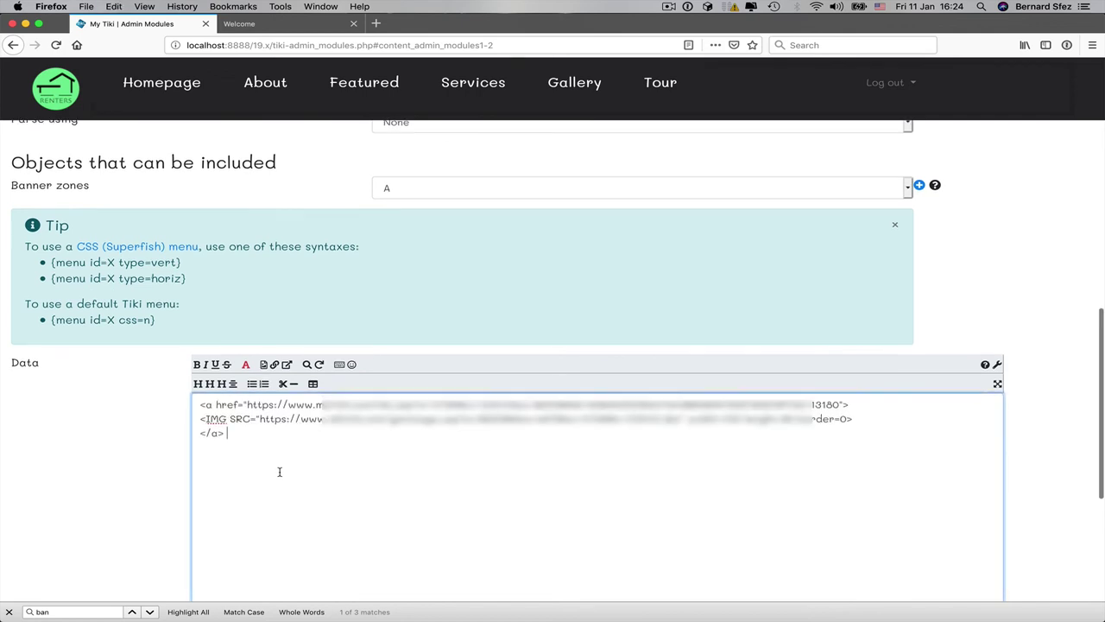
click(220, 436)
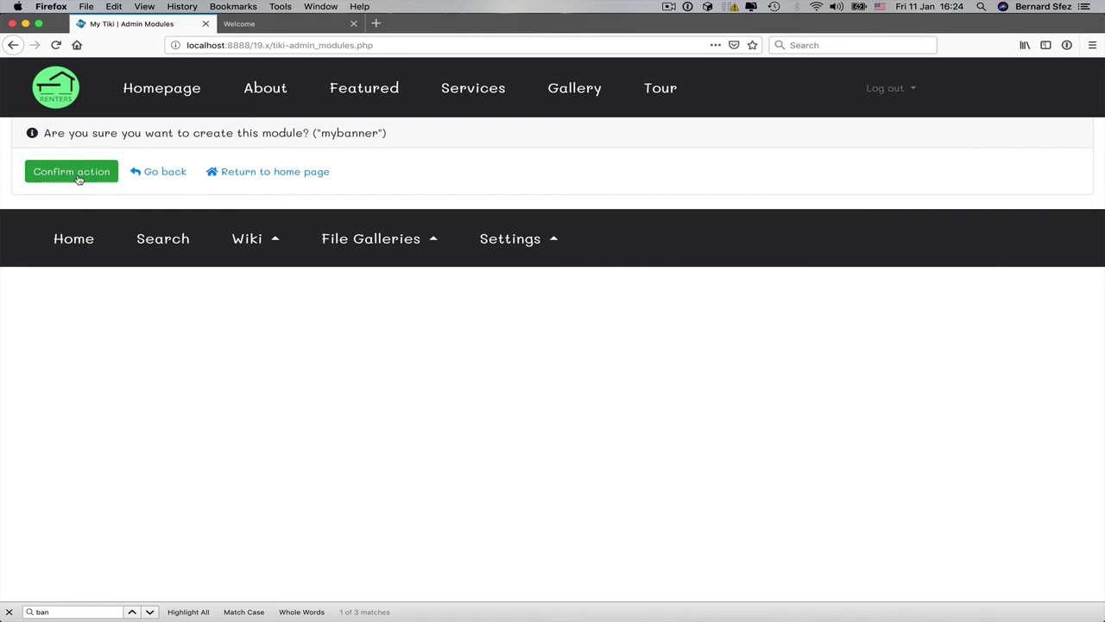
click(72, 173)
Add the mybanner module and set its position to pagebottom
scroll(241, 395, down, 5)
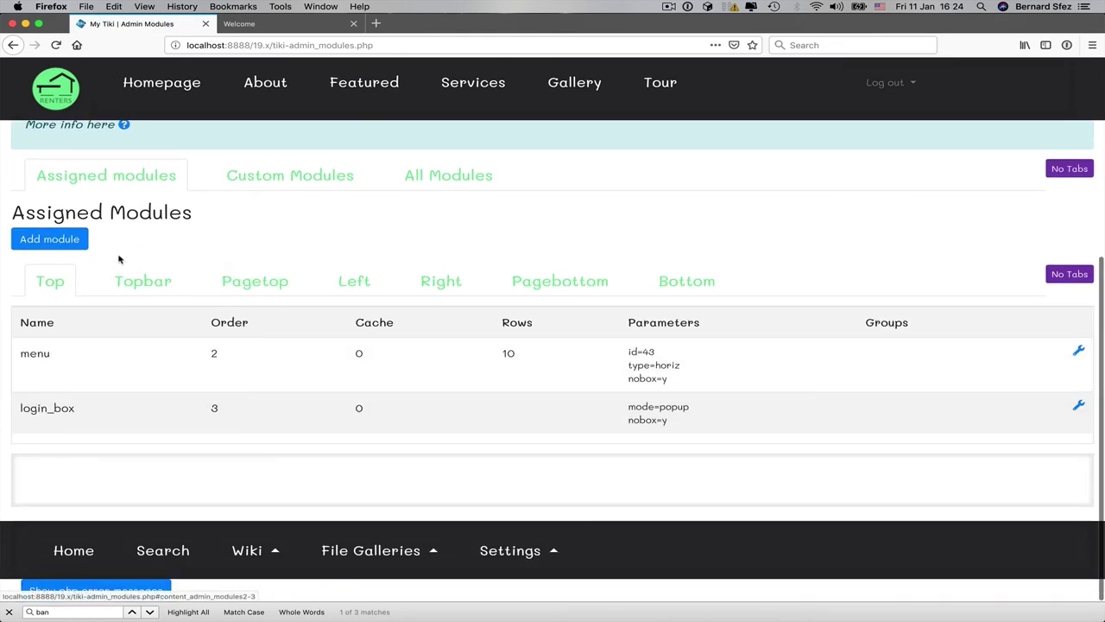
click(66, 242)
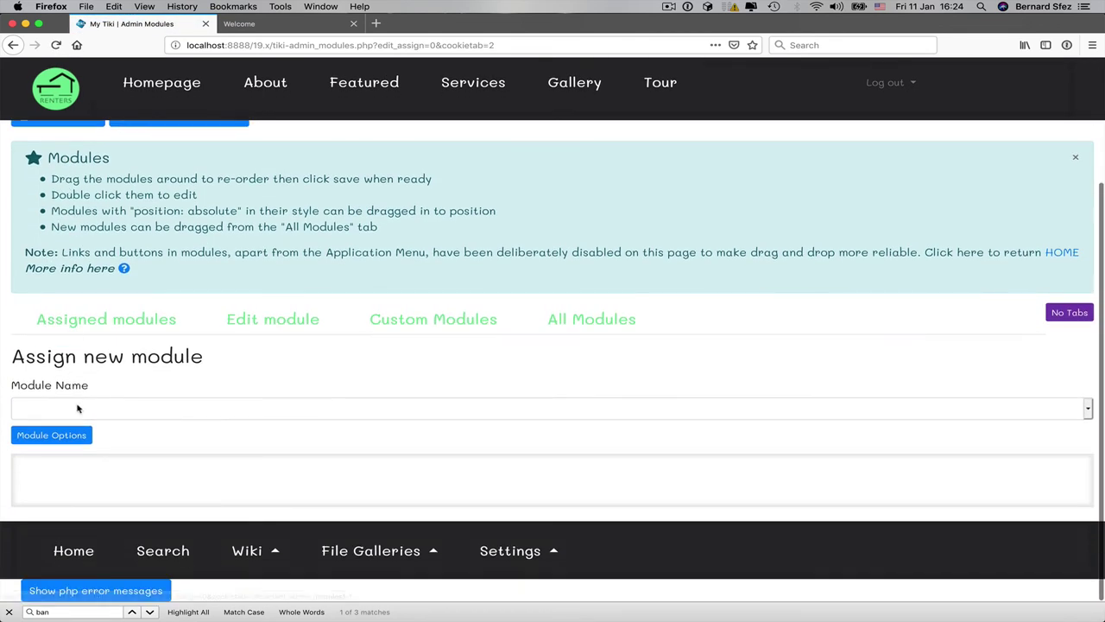
click(77, 408)
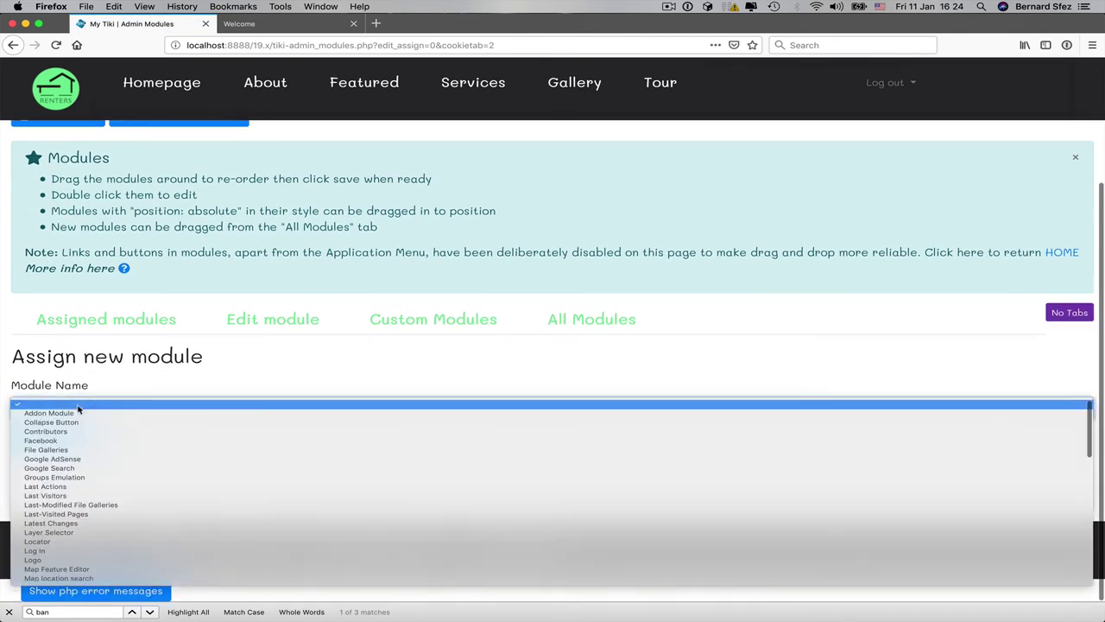
scroll(54, 574, down, 3)
click(53, 580)
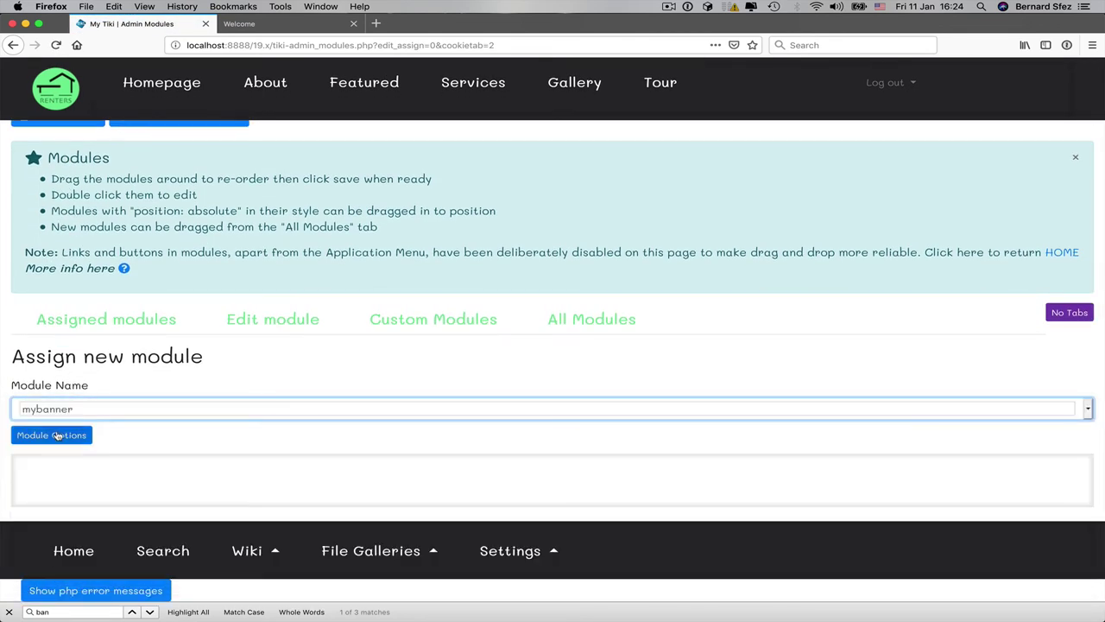
click(57, 435)
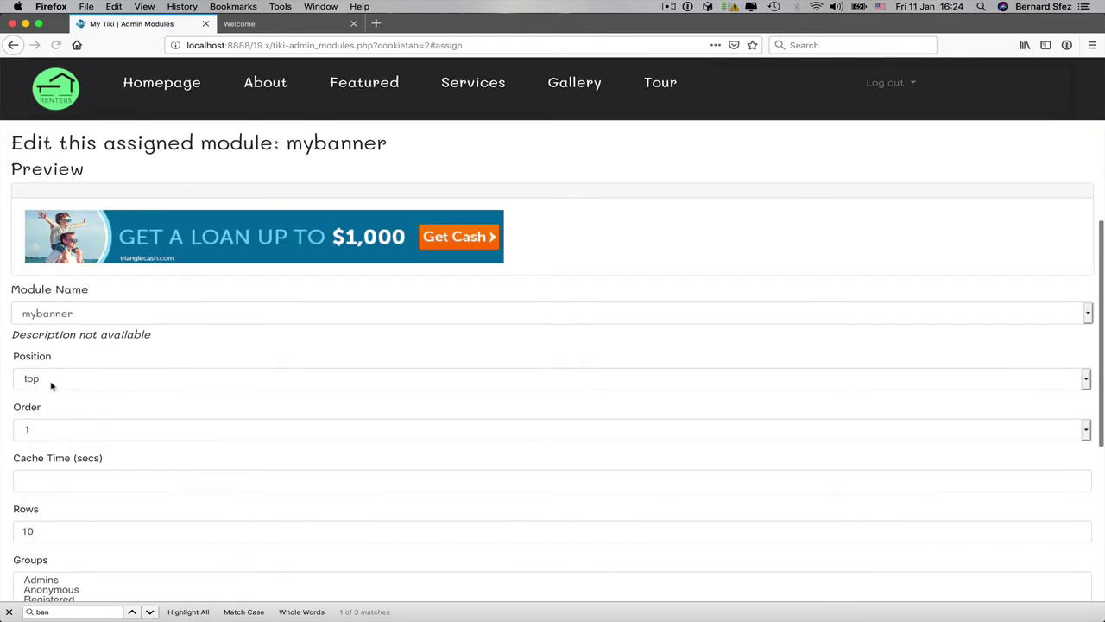
click(50, 380)
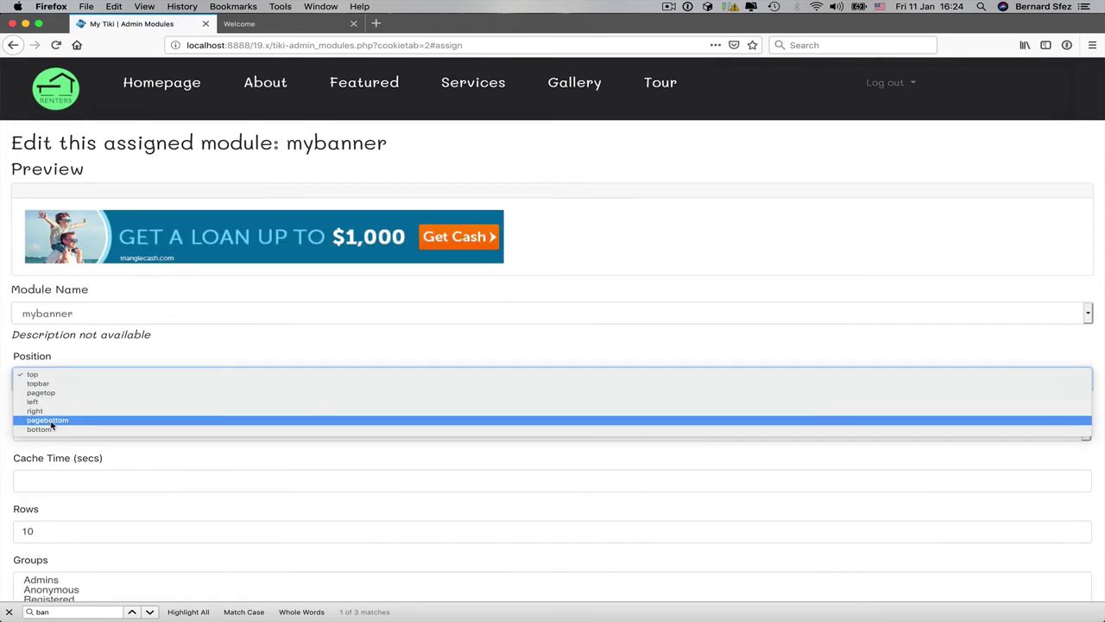
click(48, 420)
Give it parameters nobox=y&section=wiki page&lang=en, then assign and confirm
scroll(76, 397, down, 5)
click(75, 382)
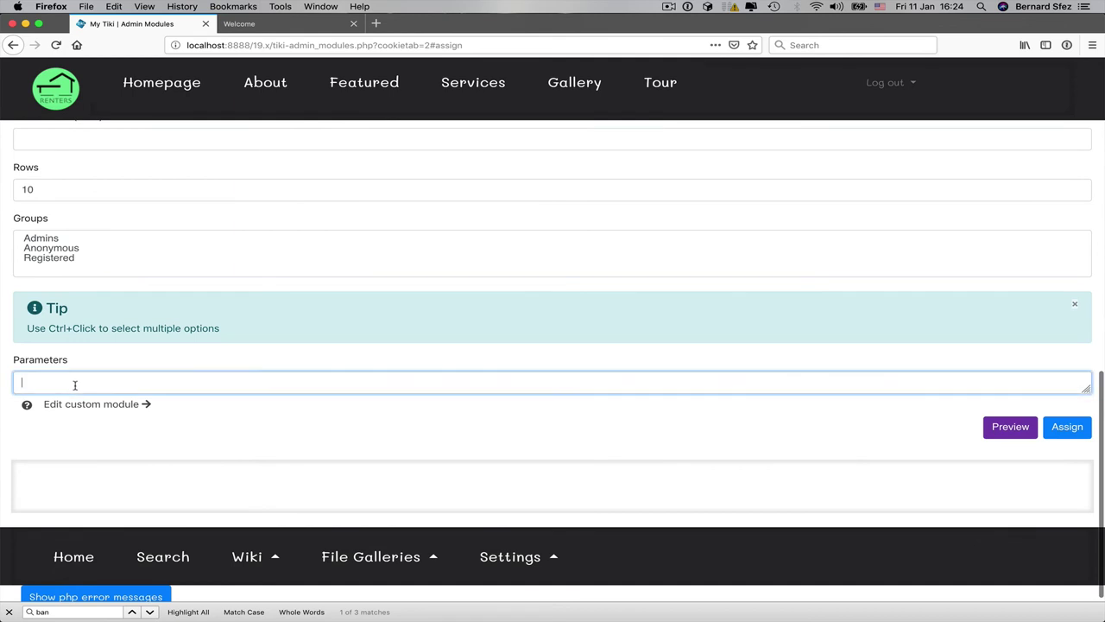
text(nobox=)
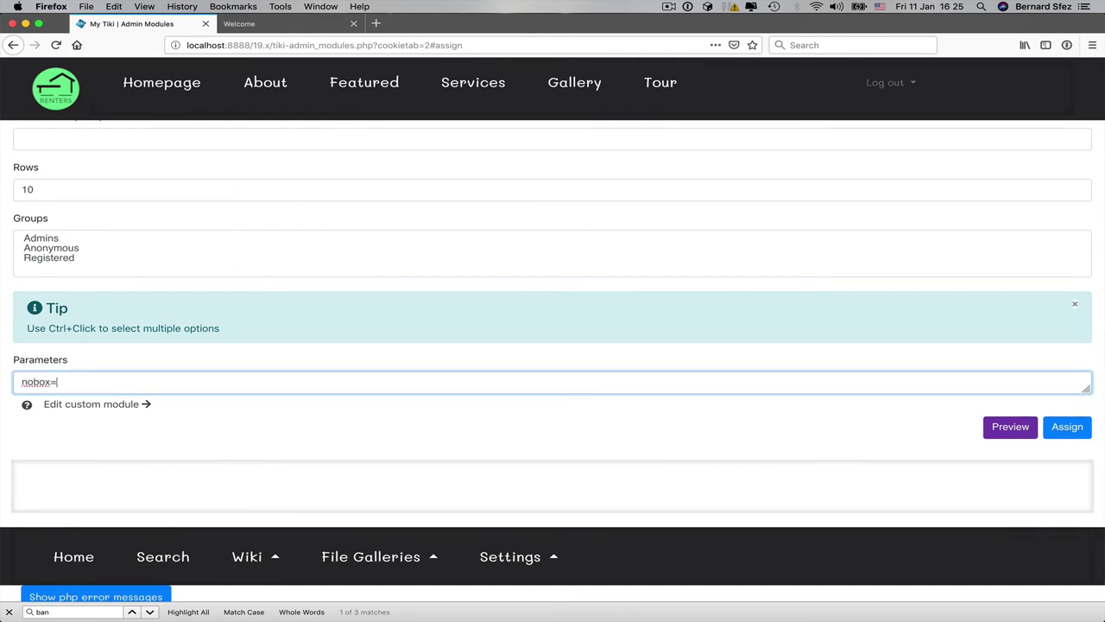
text(y&section=wiki page&lang=en)
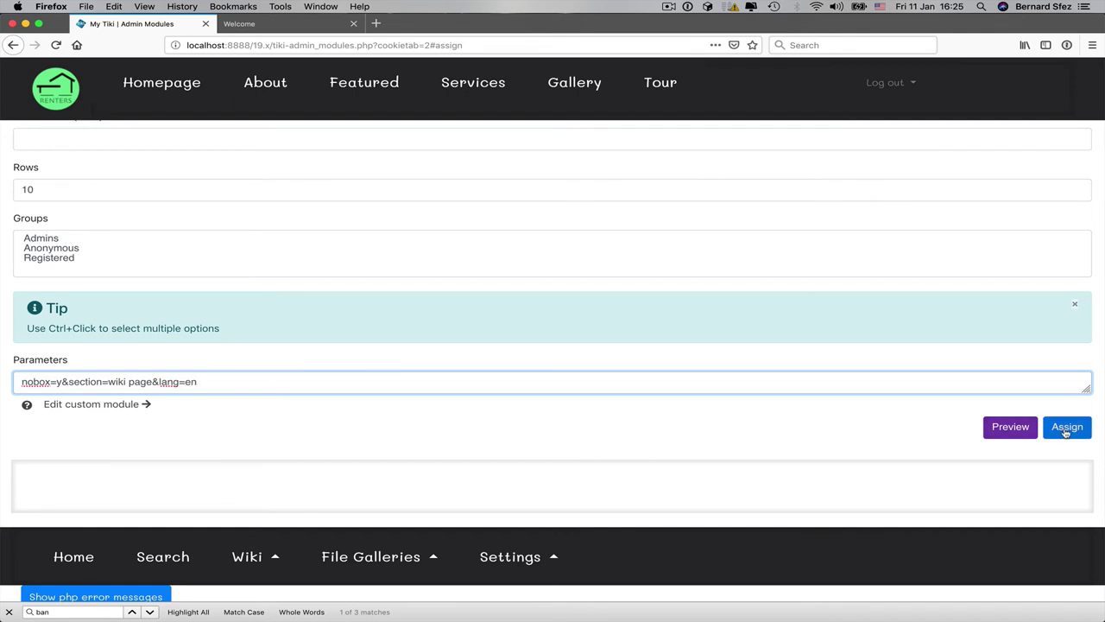
click(1066, 426)
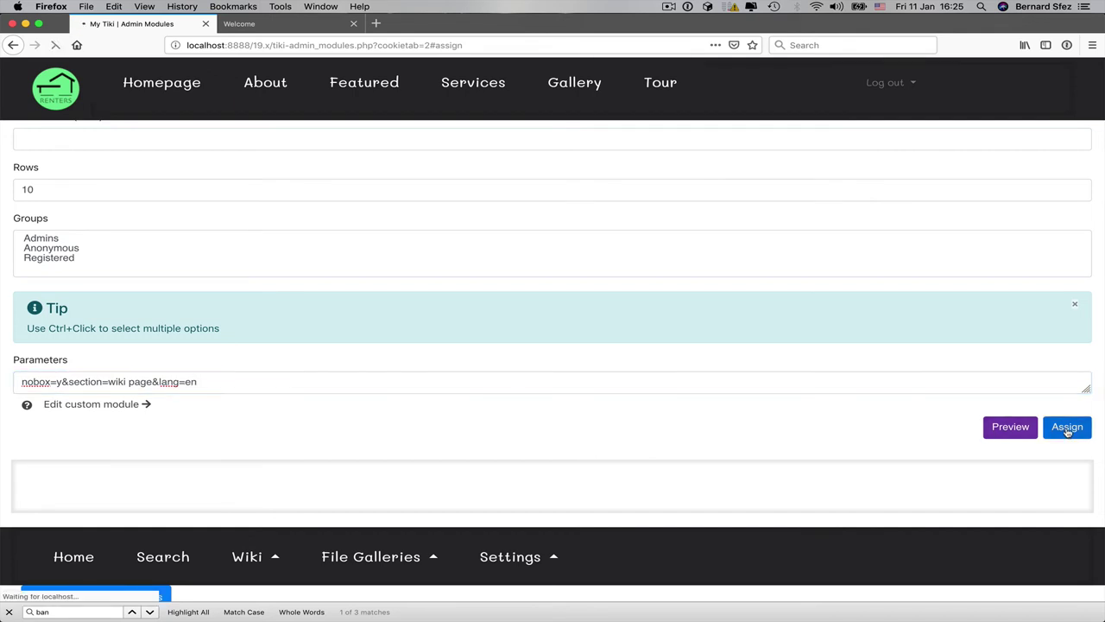
click(86, 173)
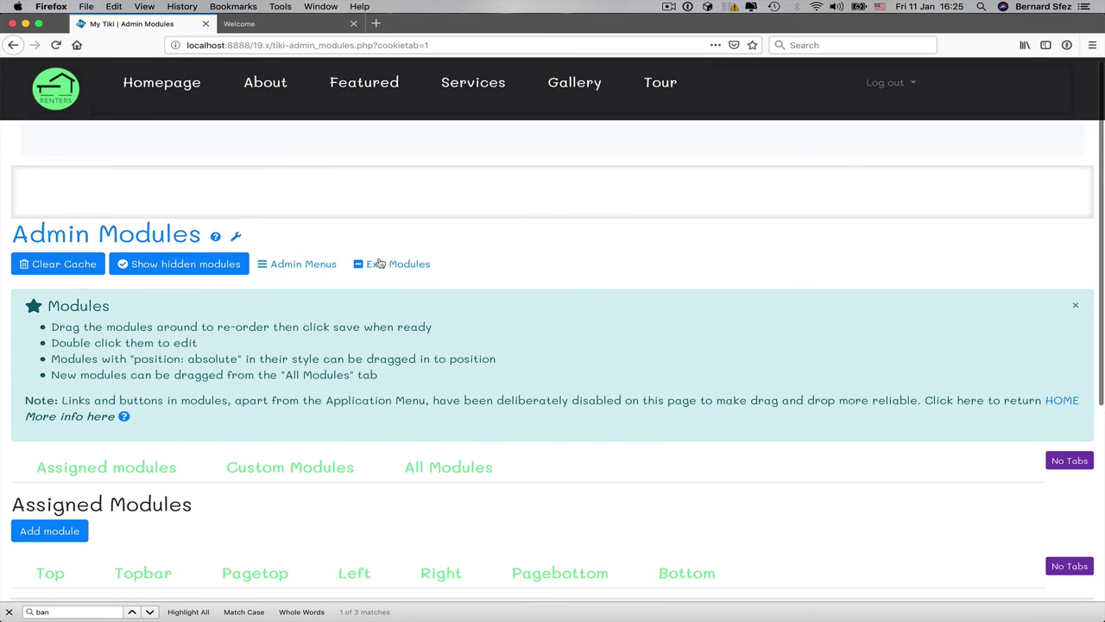
Exit Modules, check the loan banner below HomeRenters, then check it on the About page
click(386, 265)
scroll(259, 251, down, 10)
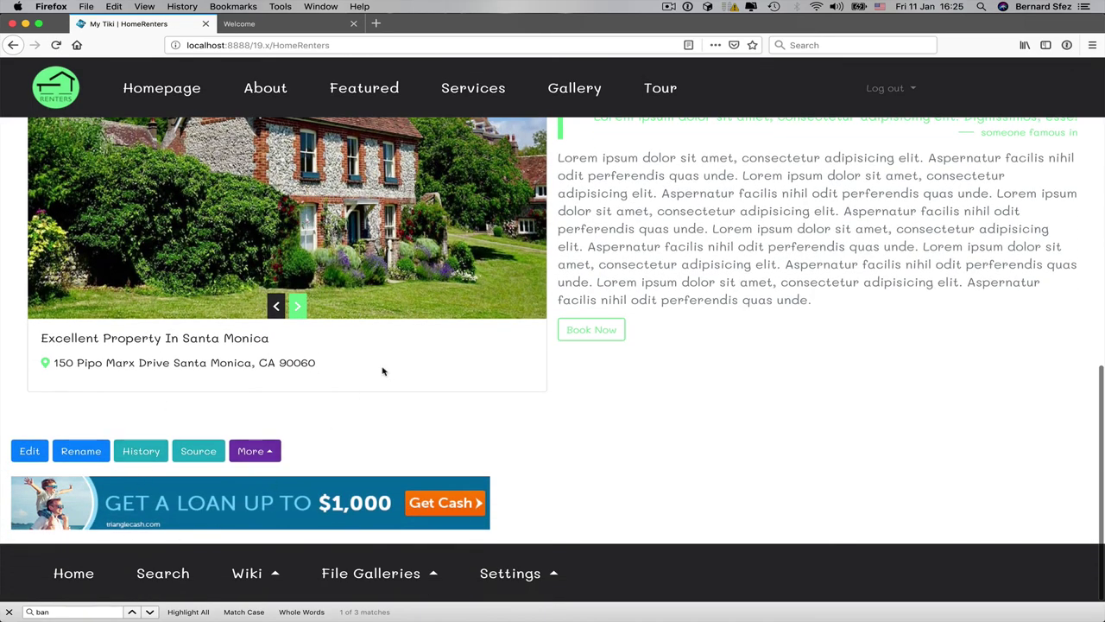
scroll(382, 370, up, 5)
scroll(382, 369, up, 5)
click(265, 88)
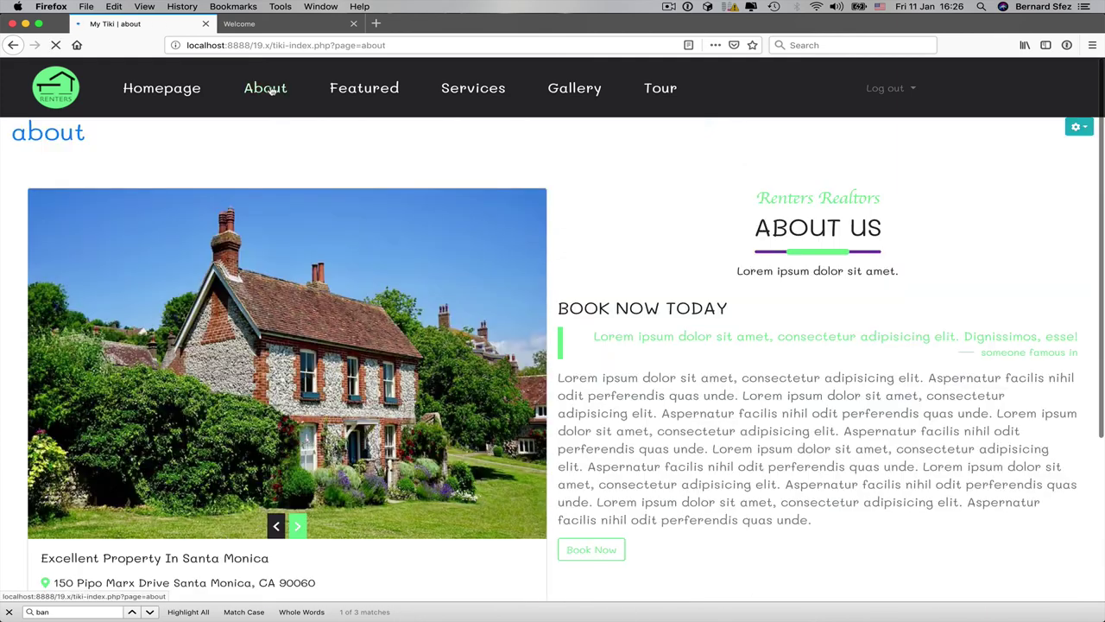
scroll(382, 398, down, 5)
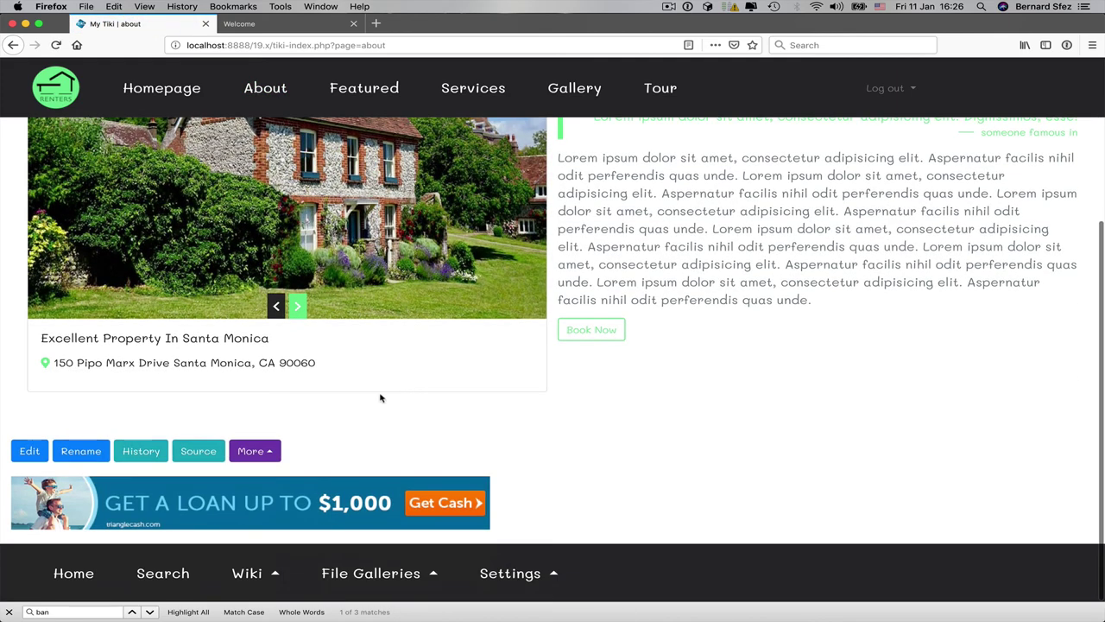